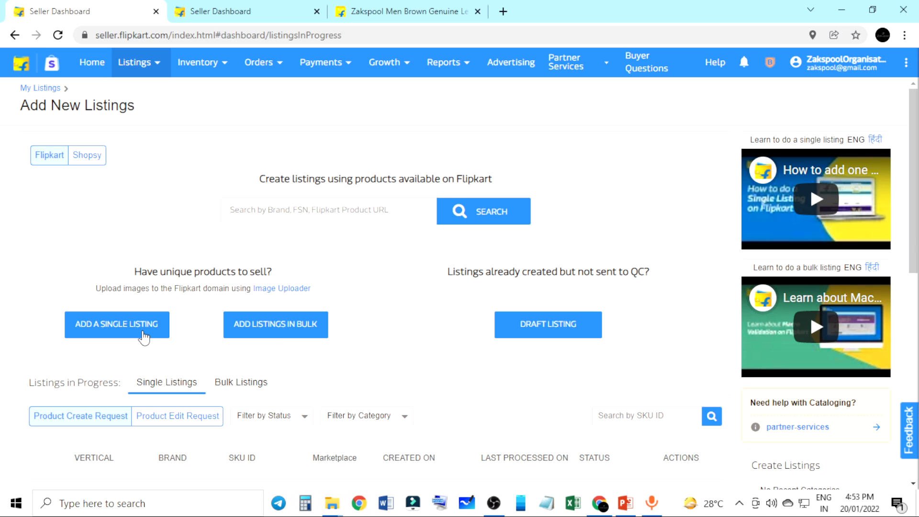
Start a single new listing and choose the Leather & Travel Products category
click(144, 337)
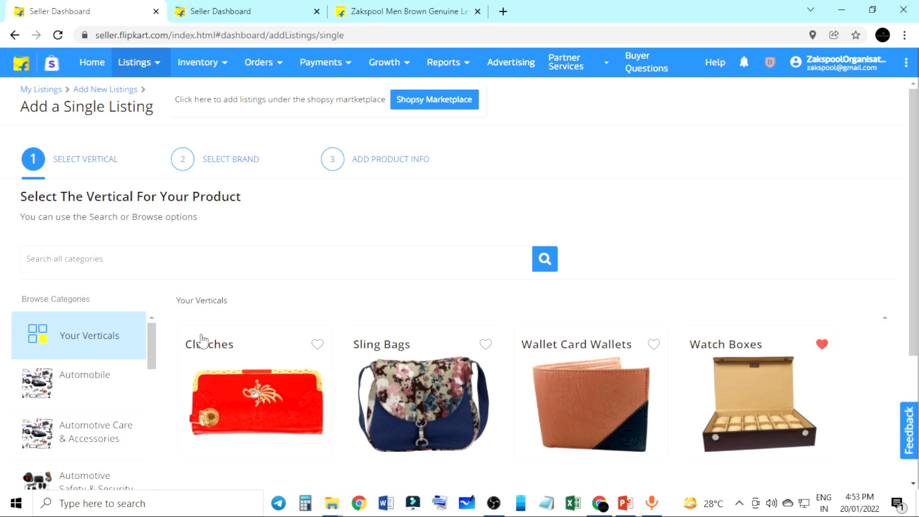
scroll(332, 253, down, 3)
scroll(332, 253, up, 3)
scroll(139, 322, down, 5)
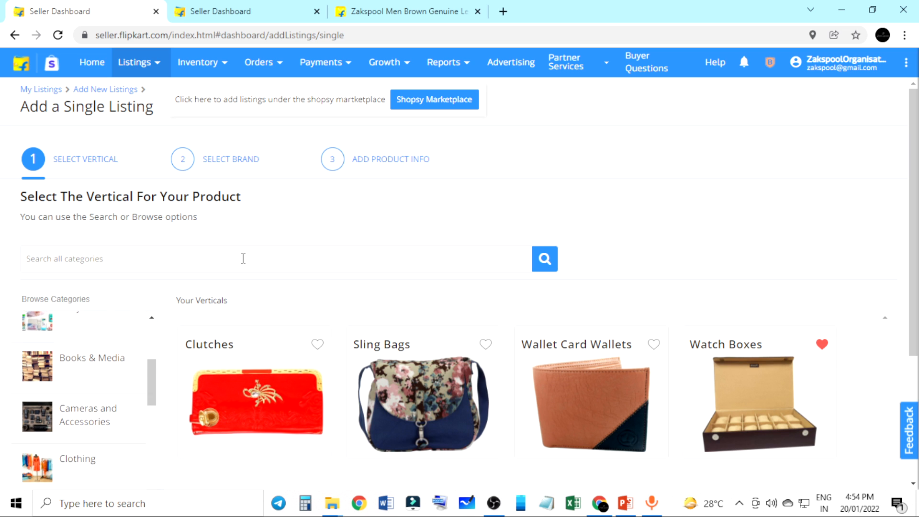
scroll(242, 257, down, 2)
scroll(272, 279, down, 2)
scroll(125, 314, down, 9)
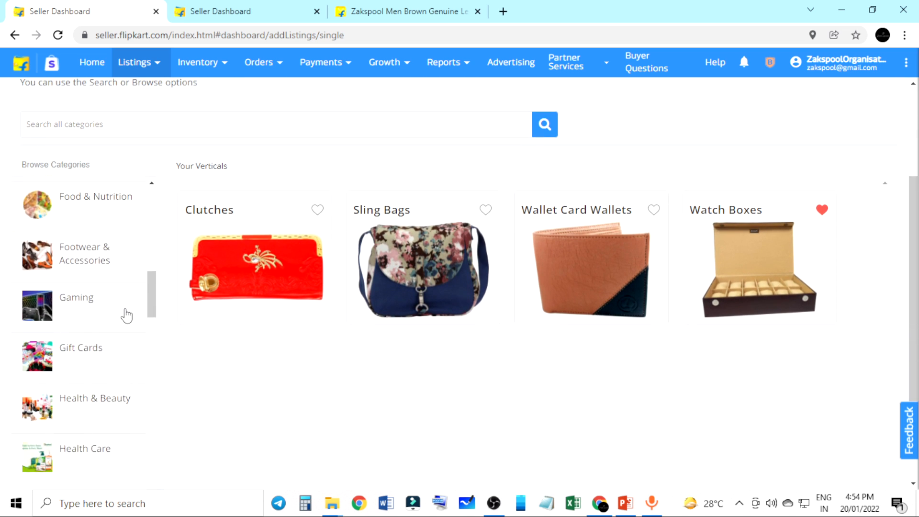
scroll(127, 316, down, 9)
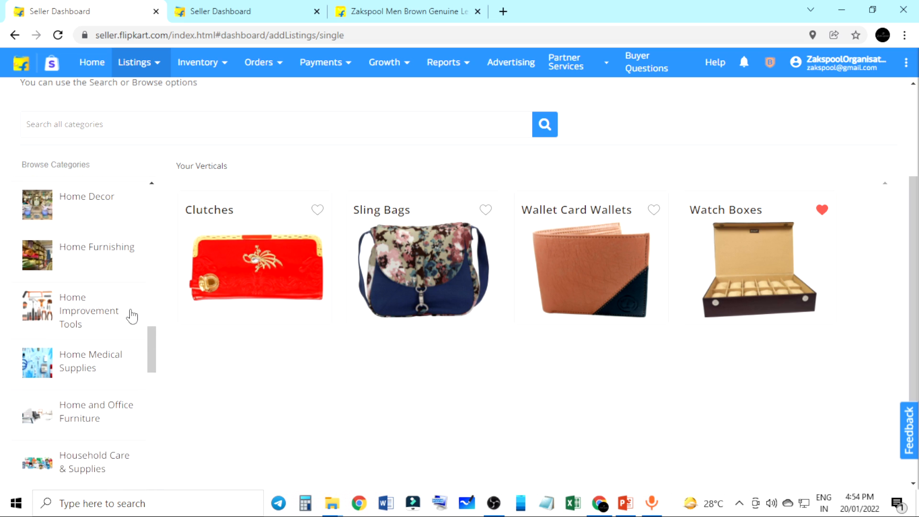
scroll(133, 320, down, 4)
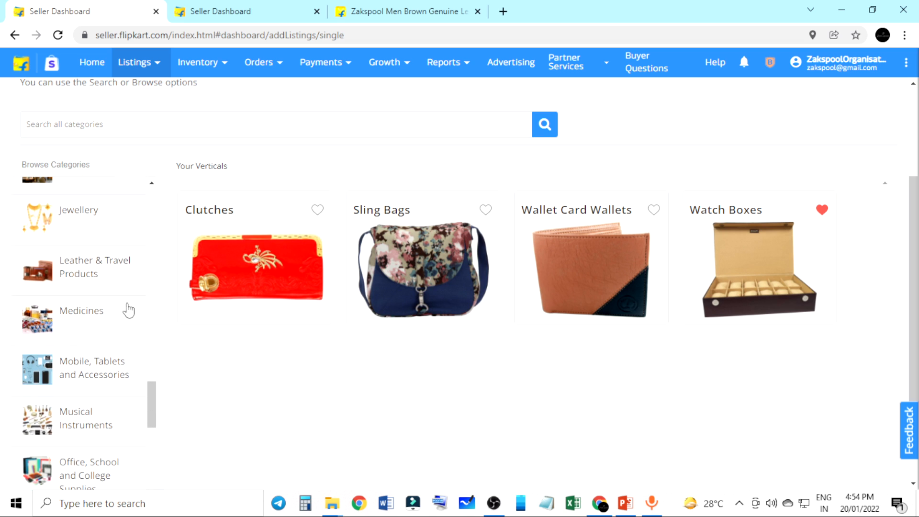
click(106, 283)
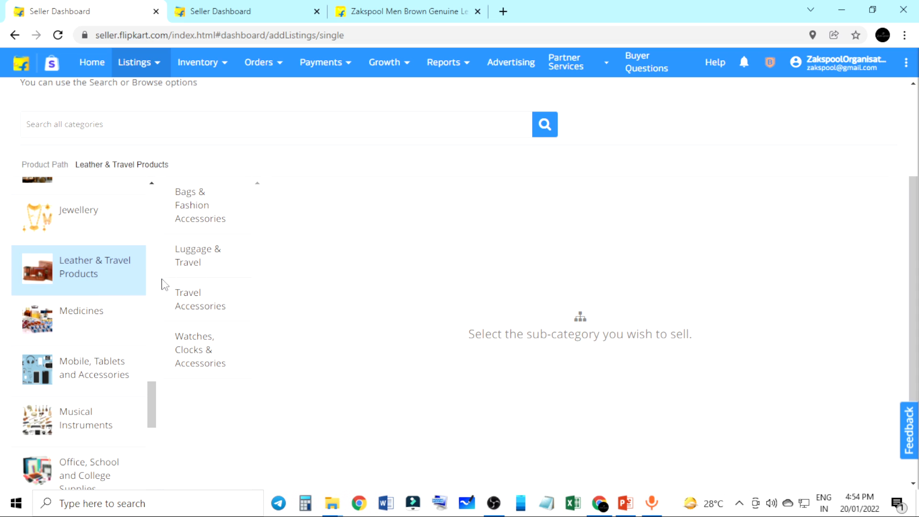
Select the Bags & Fashion Accessories sub-category and its Wallet Card Wallets vertical
scroll(238, 297, down, 1)
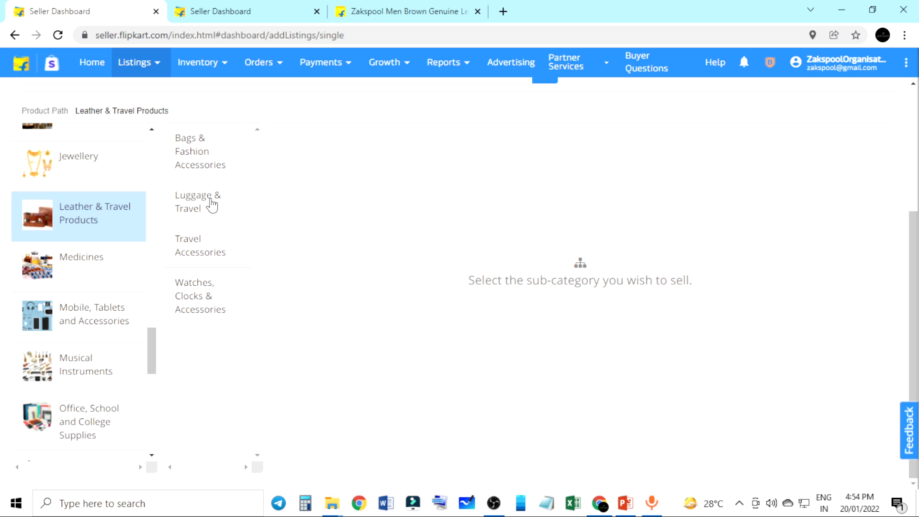
click(209, 163)
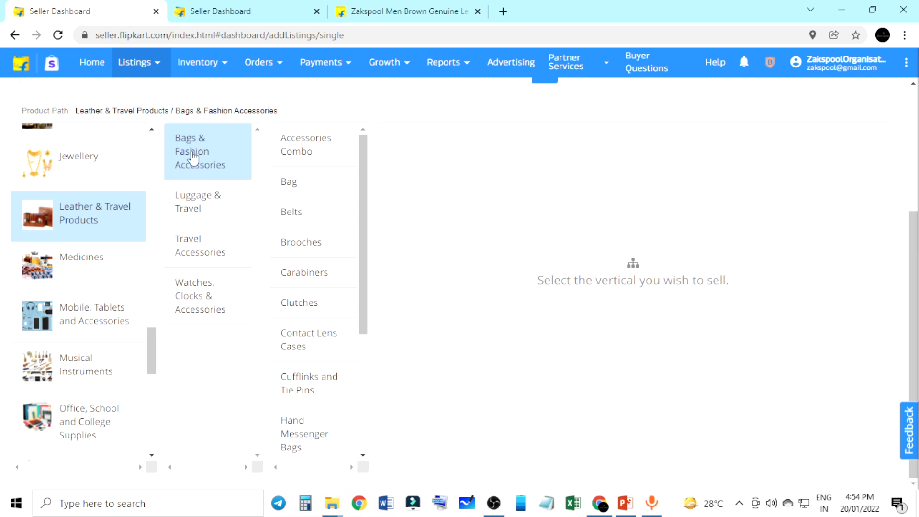
scroll(293, 255, down, 4)
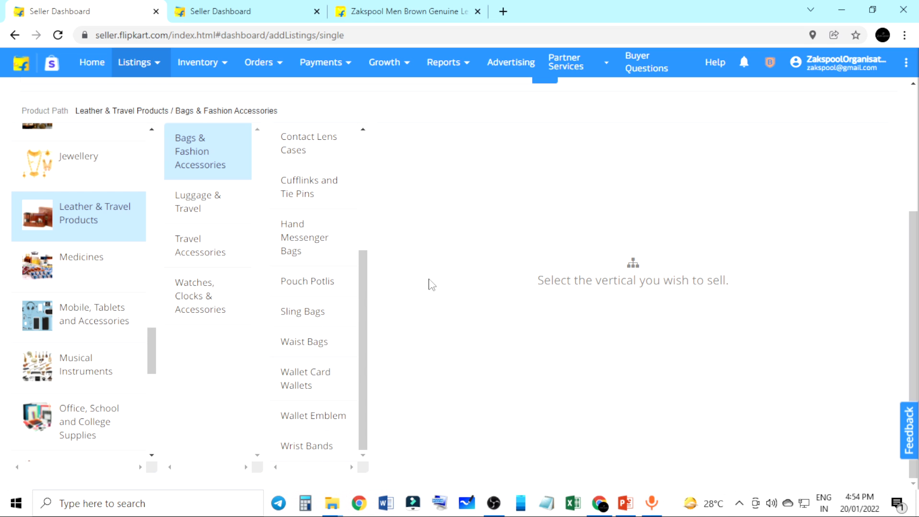
scroll(415, 303, up, 4)
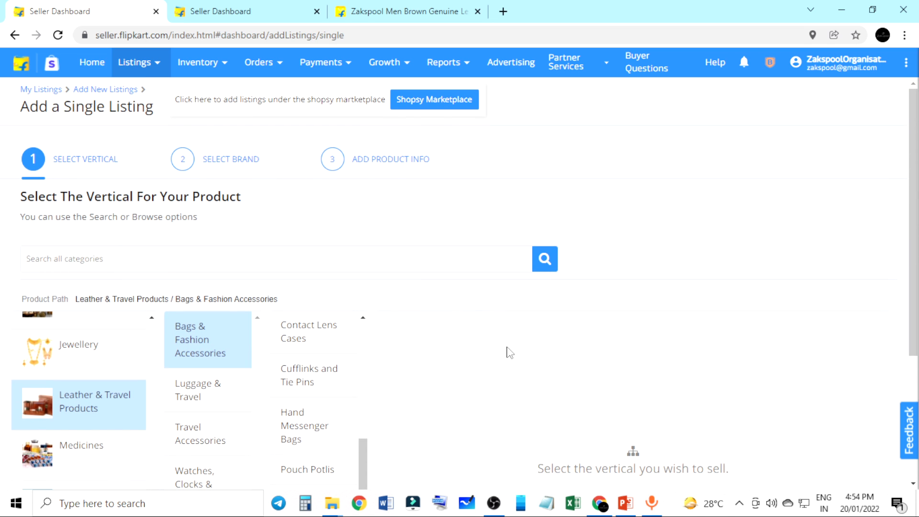
scroll(517, 376, down, 3)
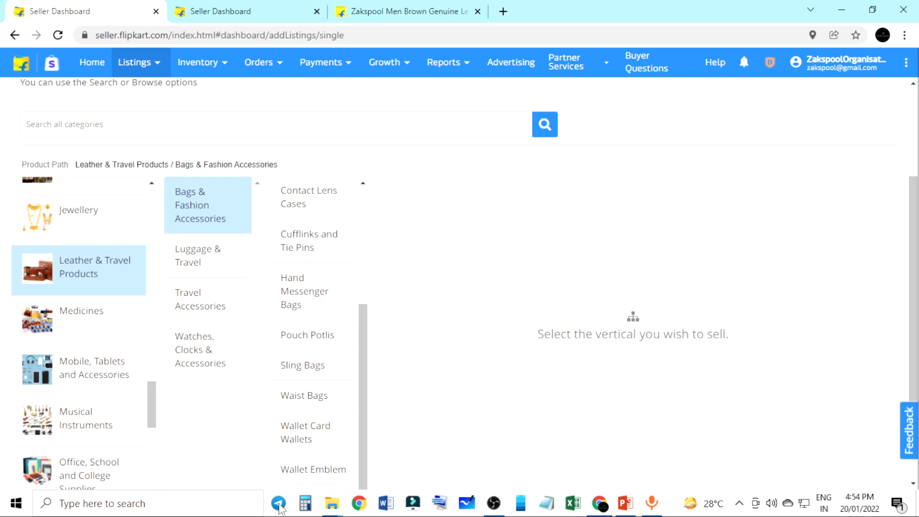
scroll(325, 484, down, 1)
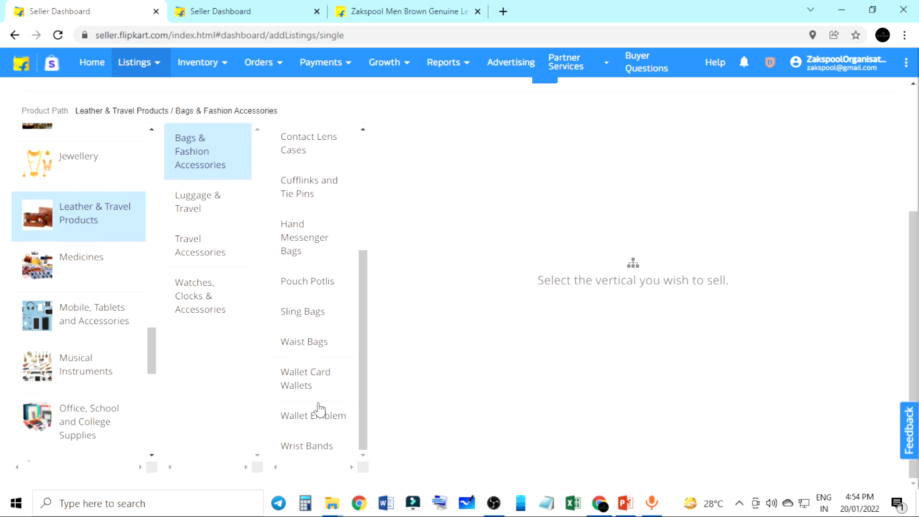
click(313, 386)
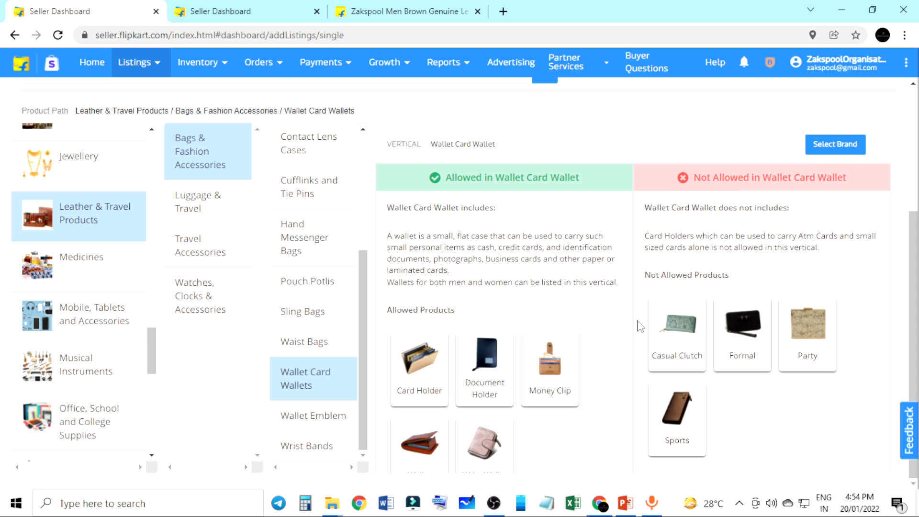
Examine which products are allowed and not allowed in the Wallet Card Wallet vertical
drag(445, 178, 573, 179)
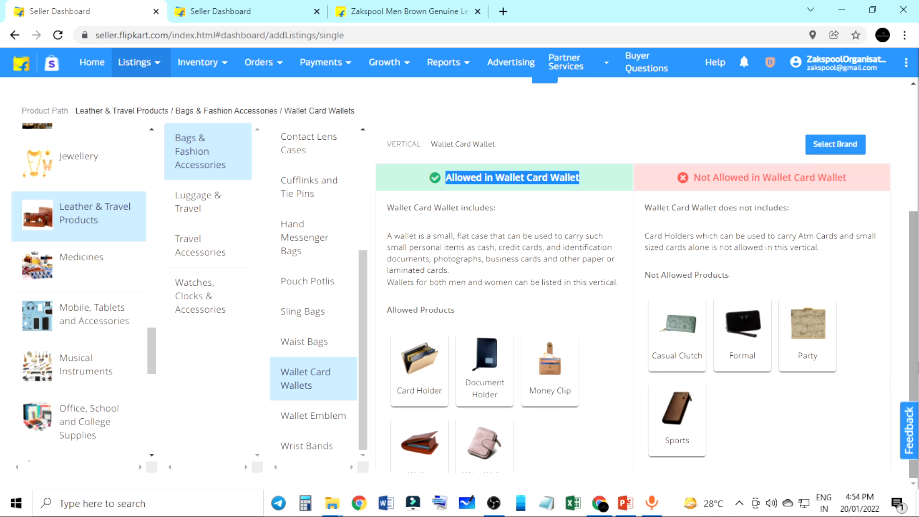
click(905, 35)
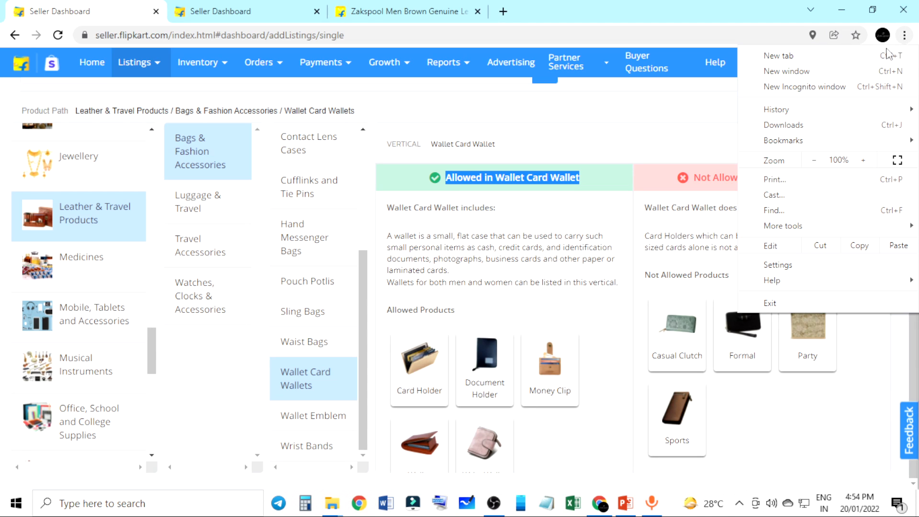
click(815, 160)
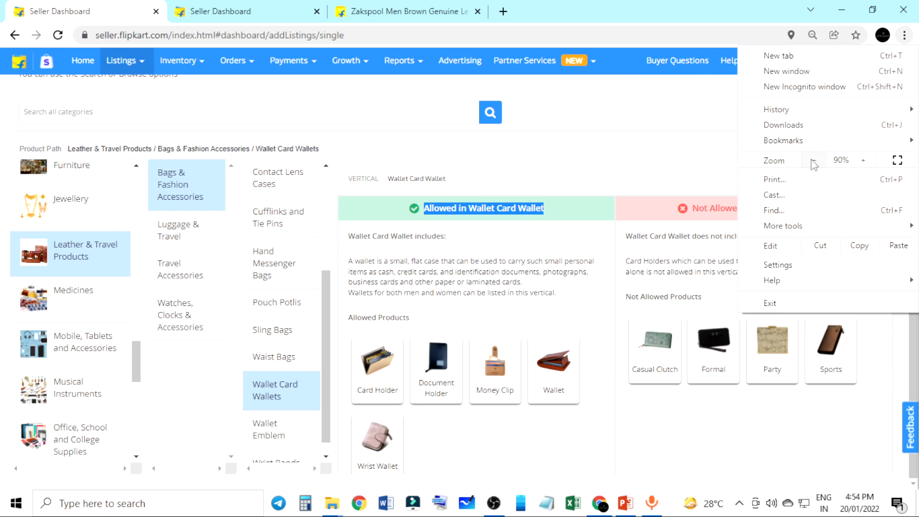
click(862, 161)
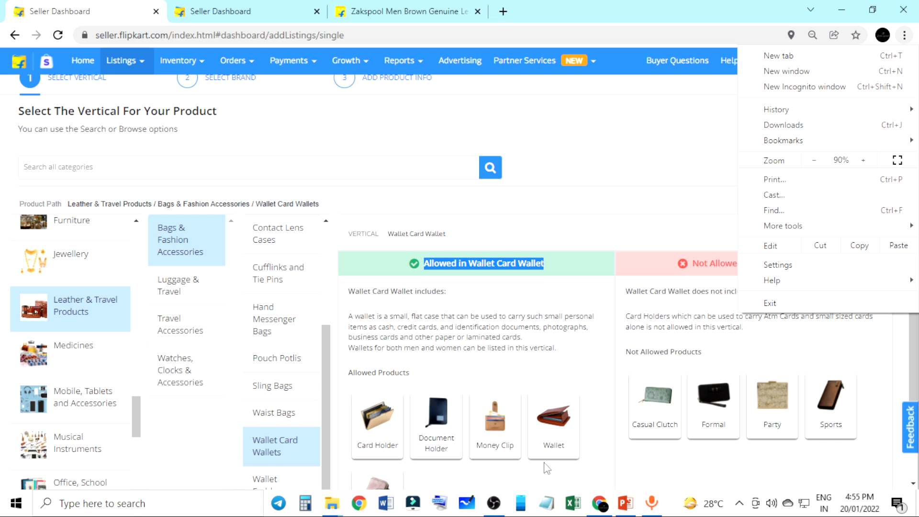
click(858, 163)
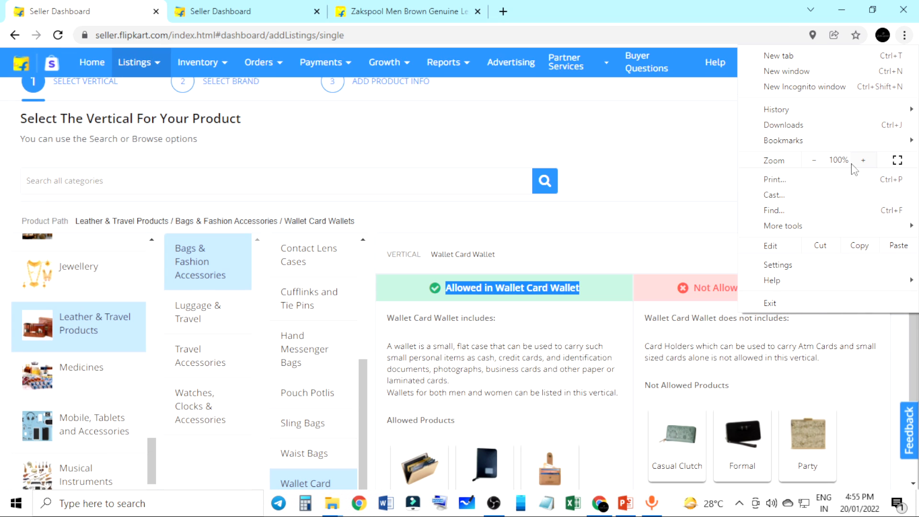
scroll(607, 308, down, 2)
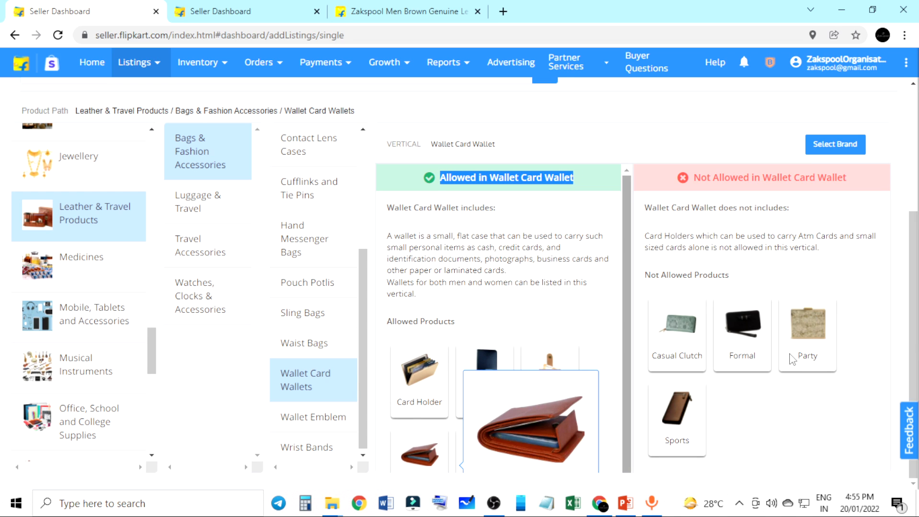
scroll(615, 381, down, 1)
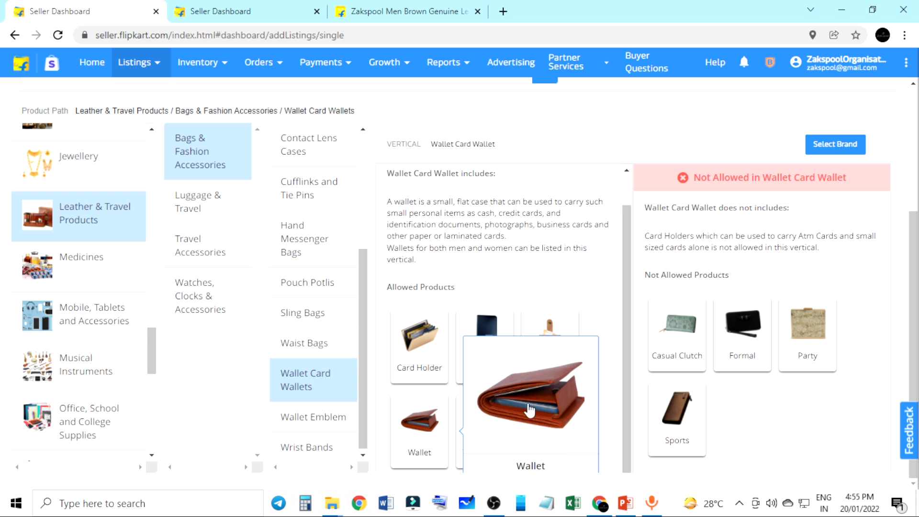
Proceed from the chosen vertical to brand selection and check the brand Zakspool
scroll(651, 398, up, 3)
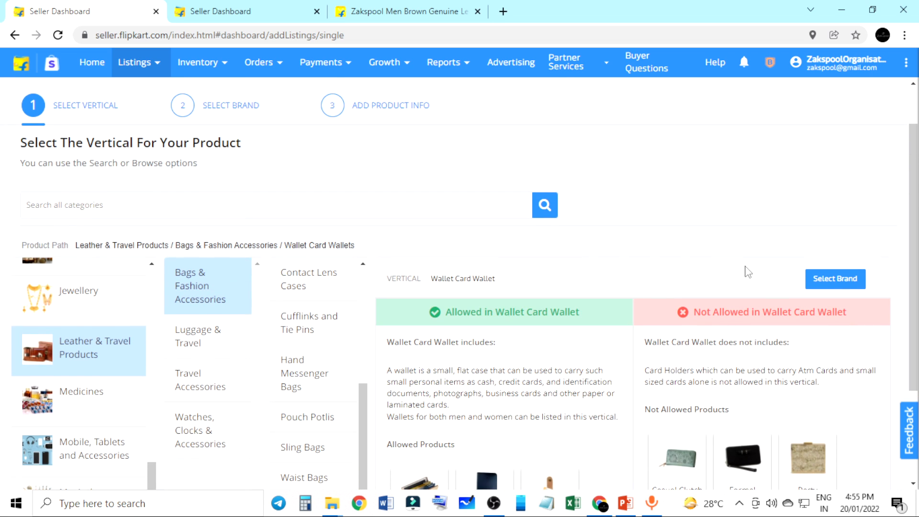
click(747, 273)
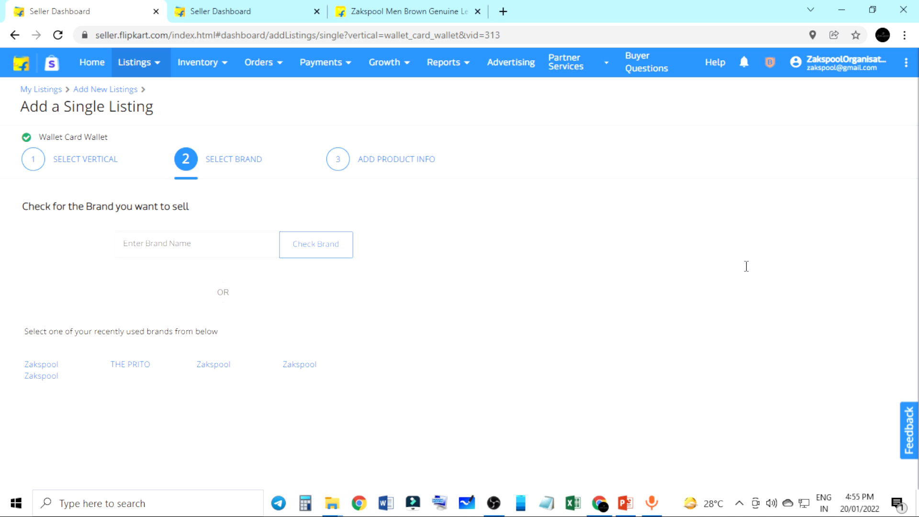
text(Zakspool)
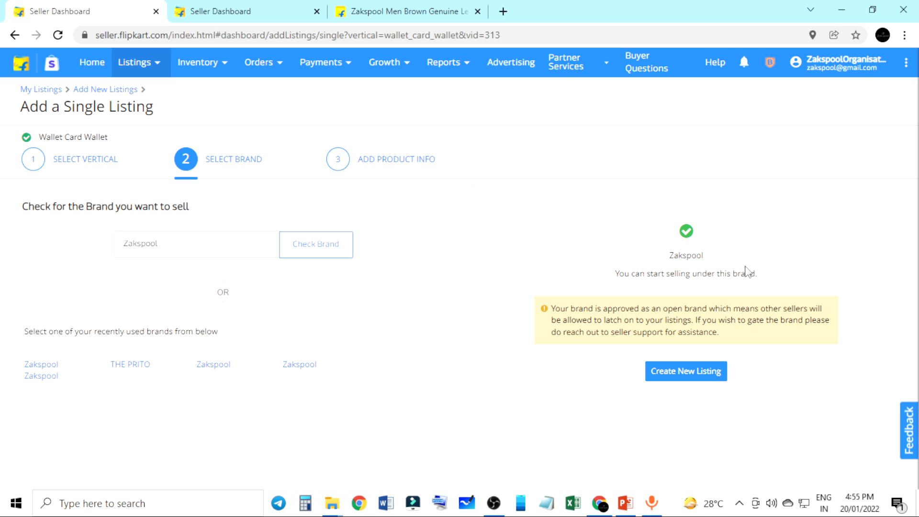
Replace the brand name with vip and check whether it can be sold
click(158, 244)
click(159, 244)
key(BackSpace)
key(BackSpace)
text(vip)
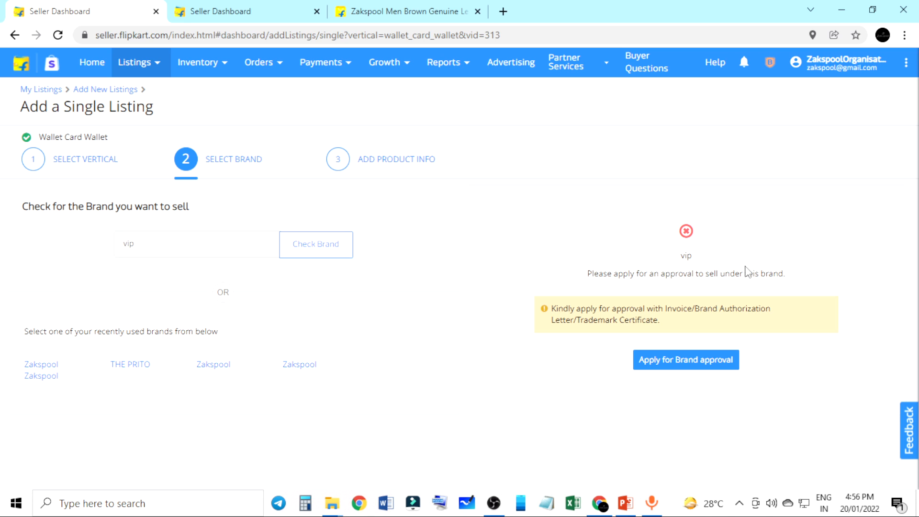
key(e)
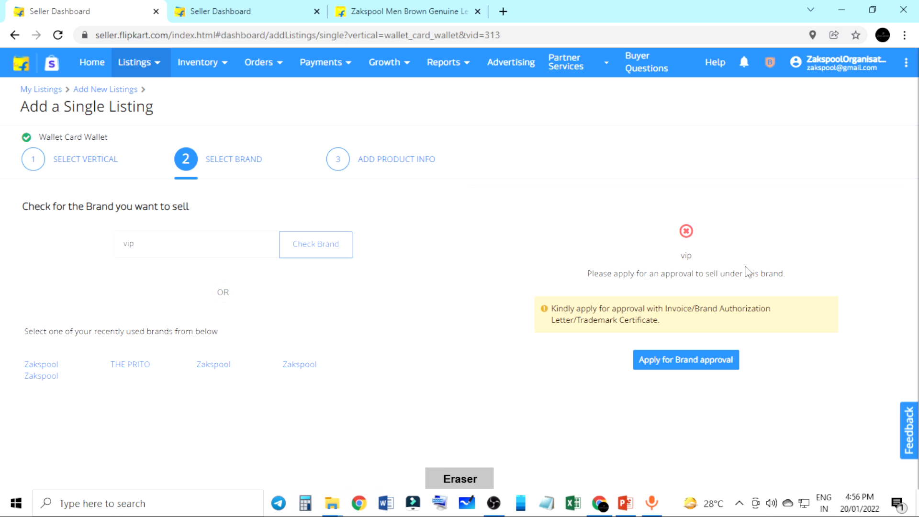
right_click(766, 274)
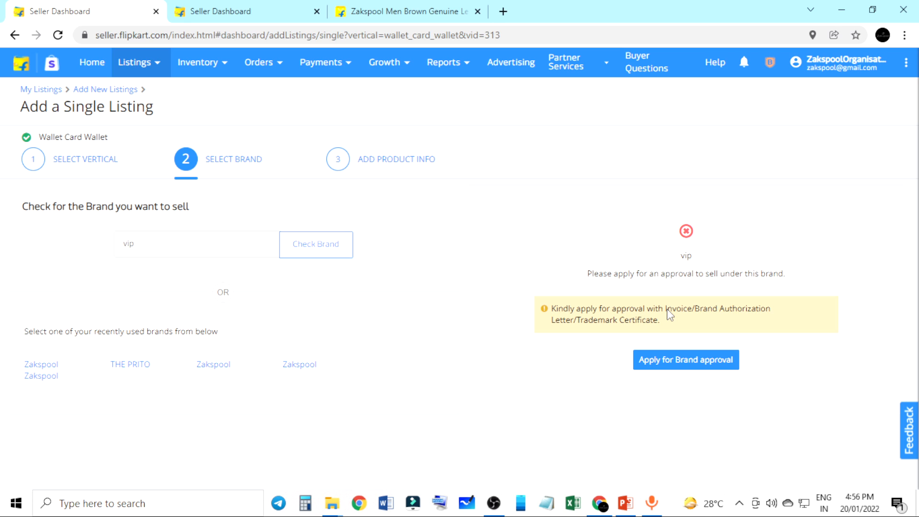
Replace the brand name with Zakspool, check it and create a new listing under it
click(133, 243)
key(BackSpace)
key(BackSpace)
key(BackSpace)
text(Z)
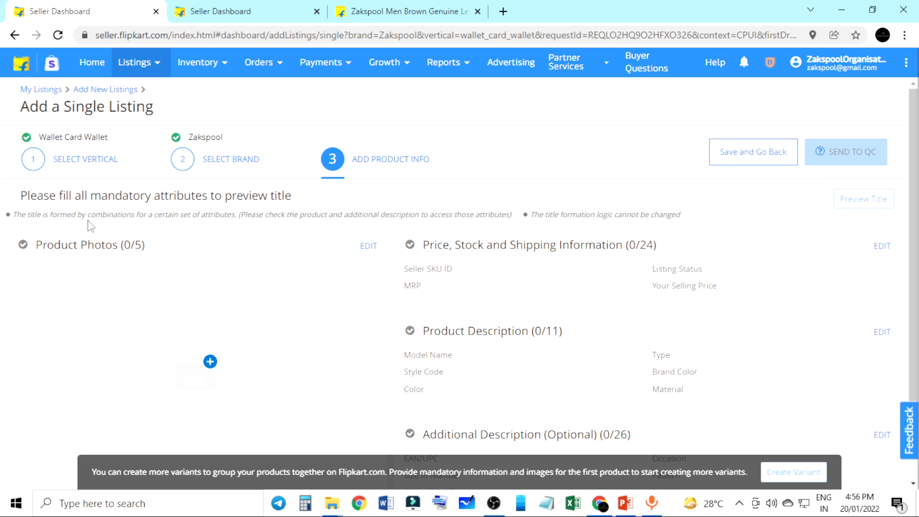
Look over the product info sections and open the Product Photos section for editing at the Front View image
scroll(191, 309, down, 2)
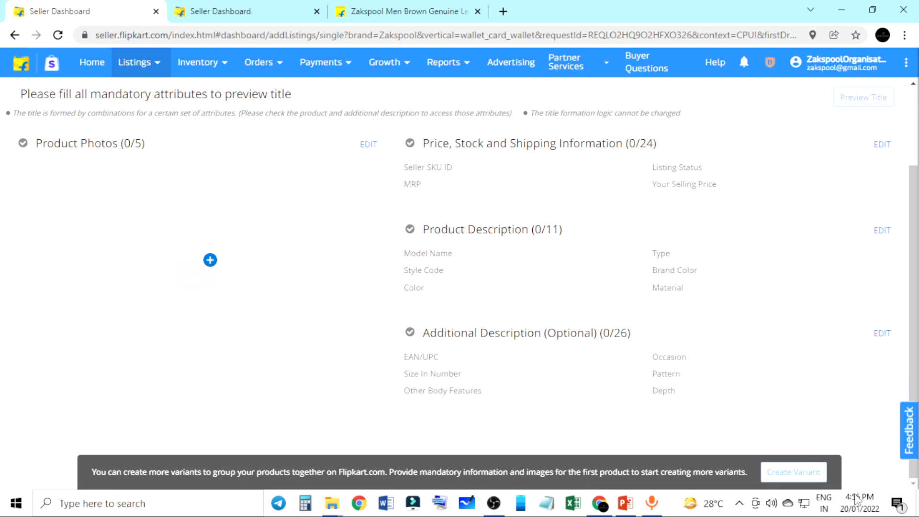
scroll(448, 347, up, 1)
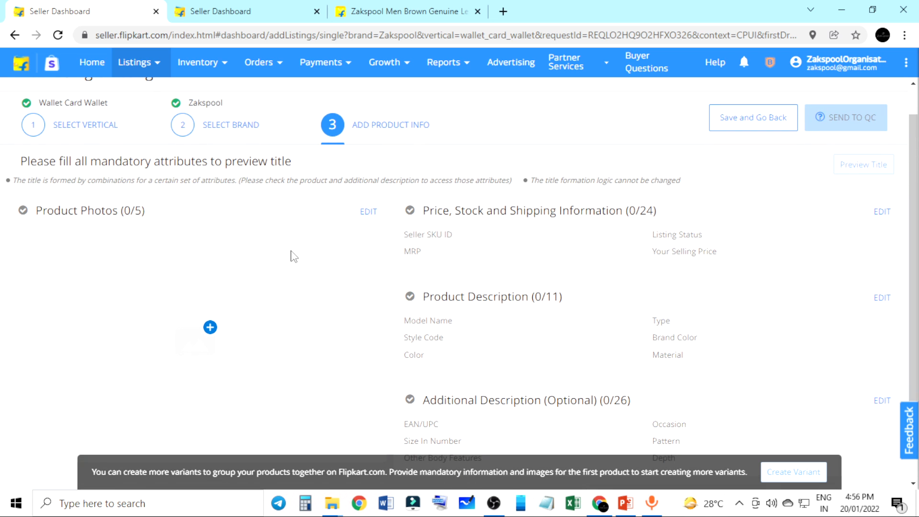
scroll(294, 269, down, 1)
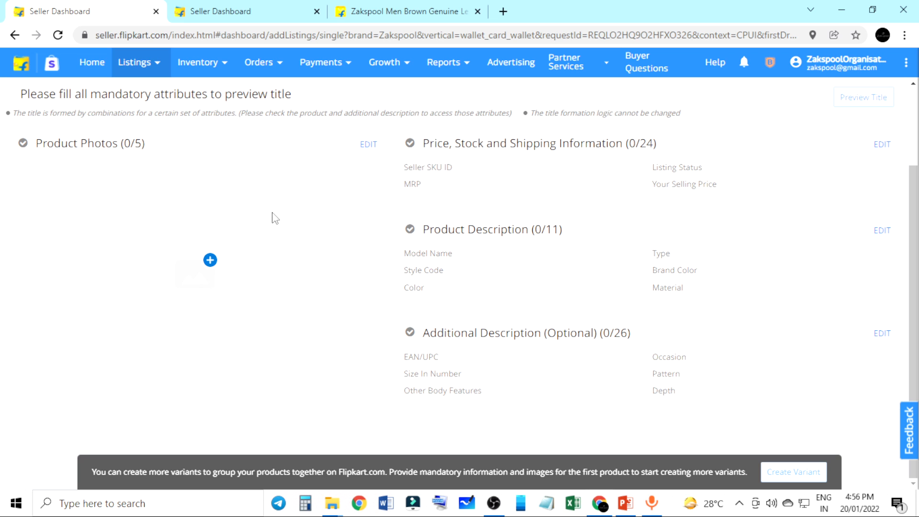
scroll(242, 270, up, 2)
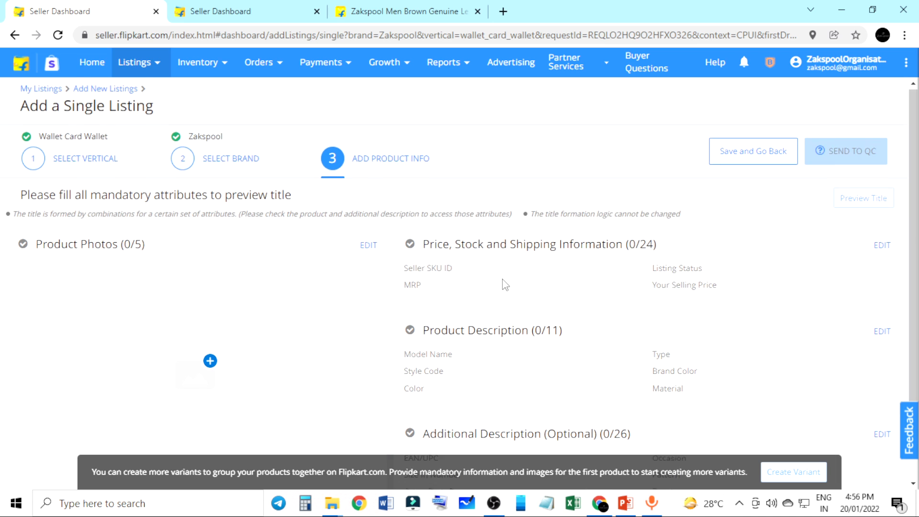
scroll(168, 169, down, 2)
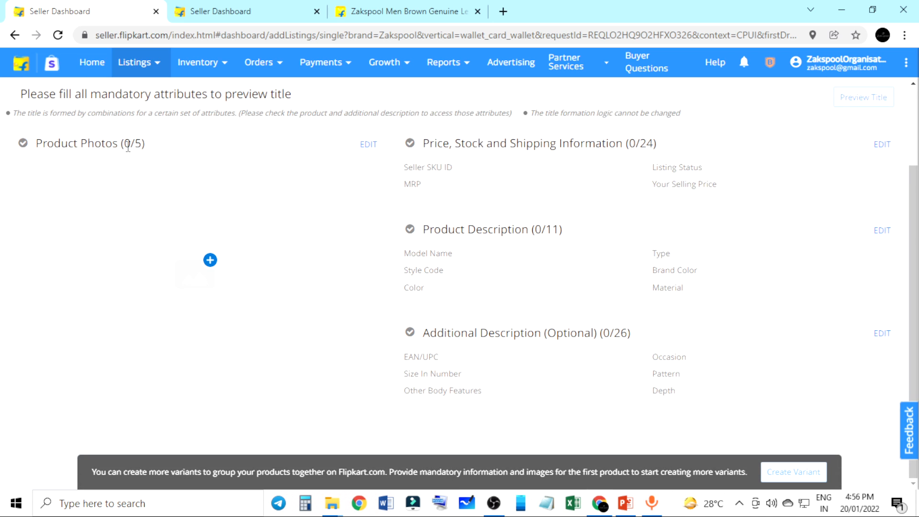
click(198, 281)
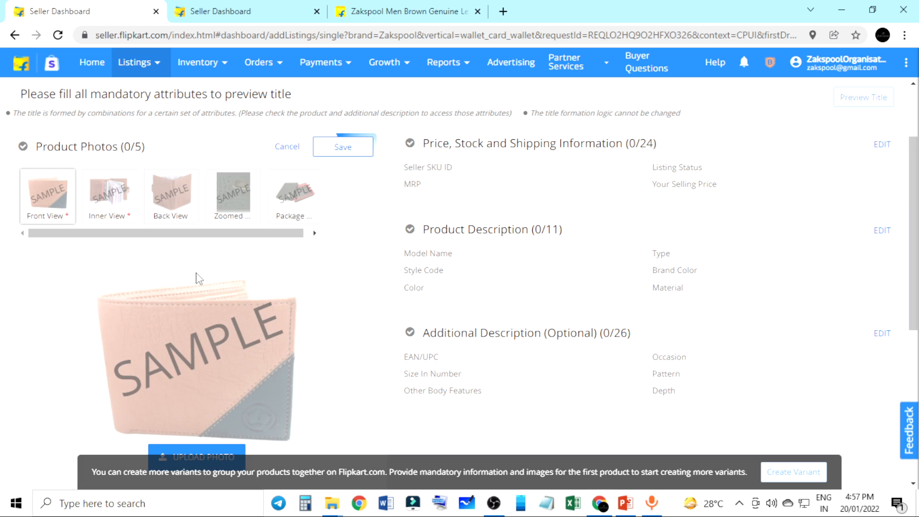
scroll(201, 264, down, 3)
scroll(226, 253, up, 3)
scroll(229, 262, down, 3)
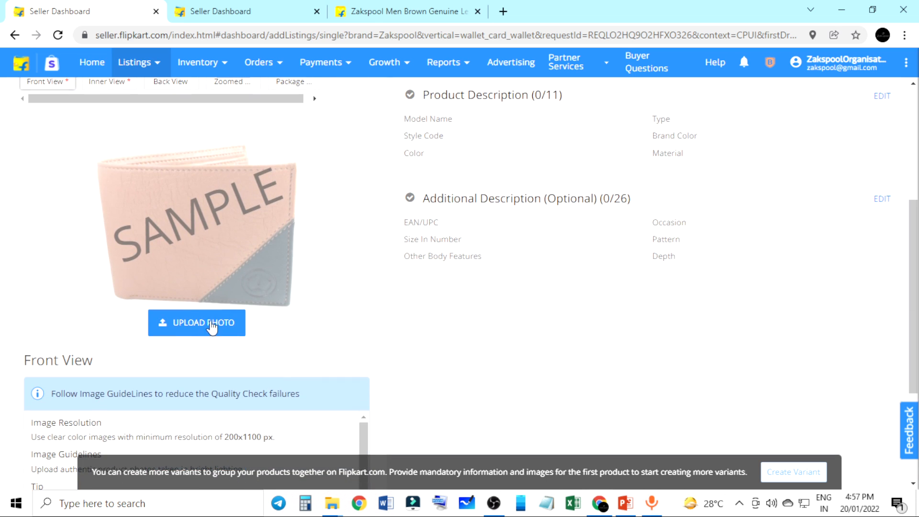
scroll(209, 328, up, 1)
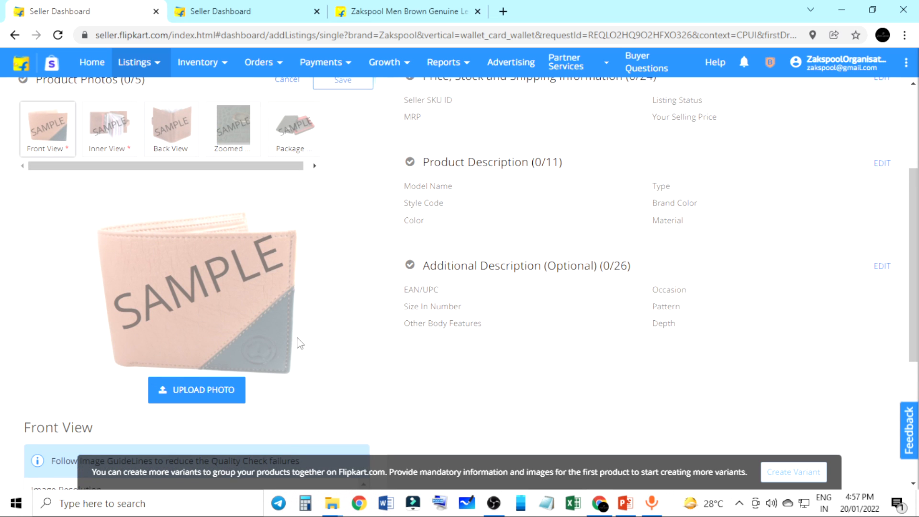
Upload photoroom (100) from the Desktop's Wallet folder, subfolder 1.9, as the Front View photo
click(222, 396)
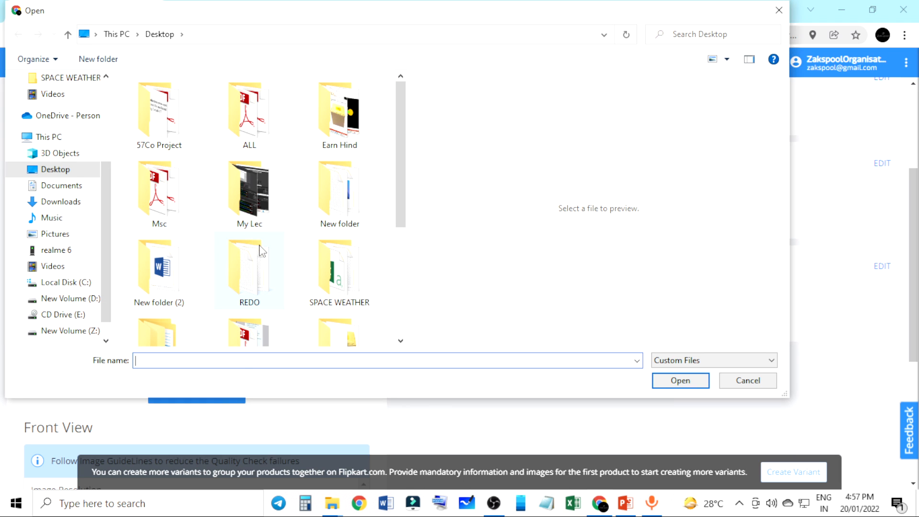
scroll(261, 250, down, 3)
scroll(277, 264, up, 3)
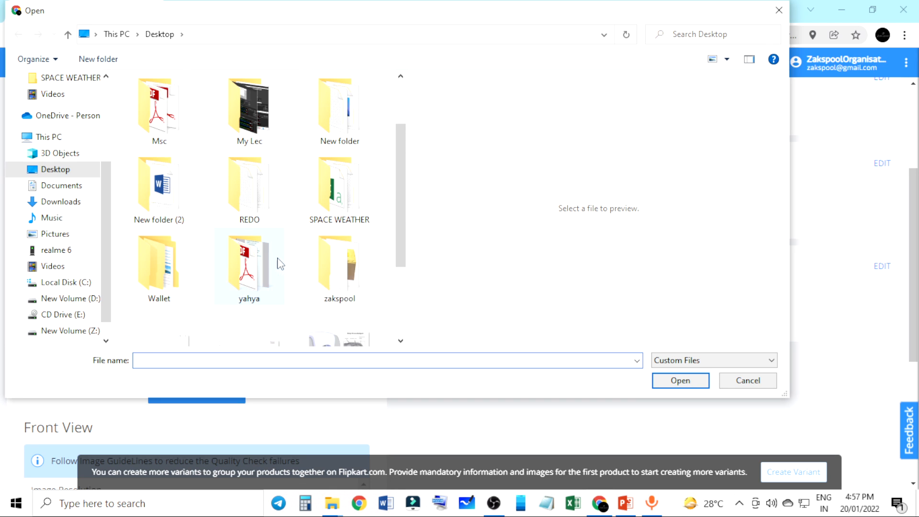
scroll(321, 262, up, 1)
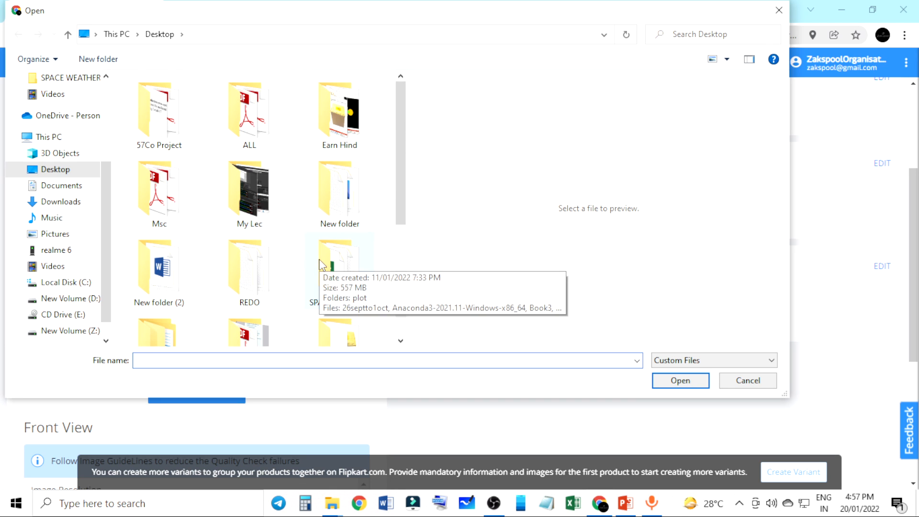
scroll(320, 266, down, 2)
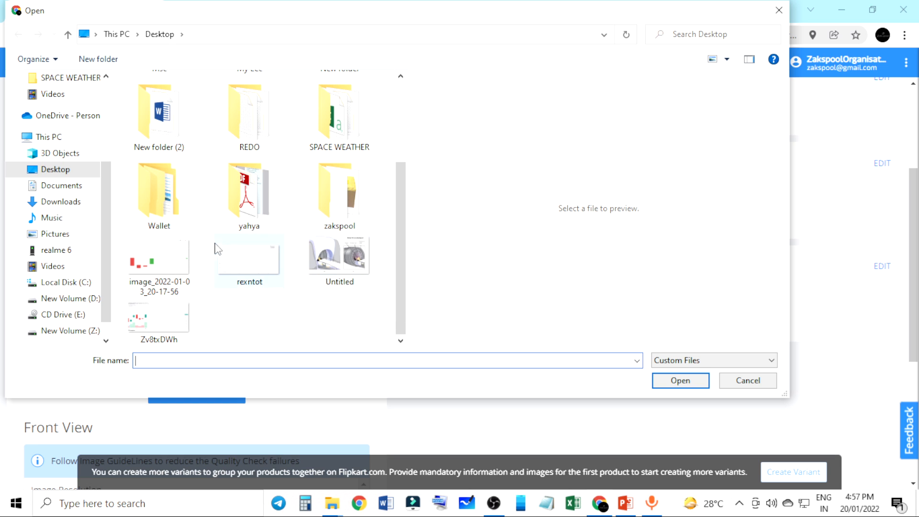
click(160, 229)
double_click(160, 229)
scroll(269, 288, down, 1)
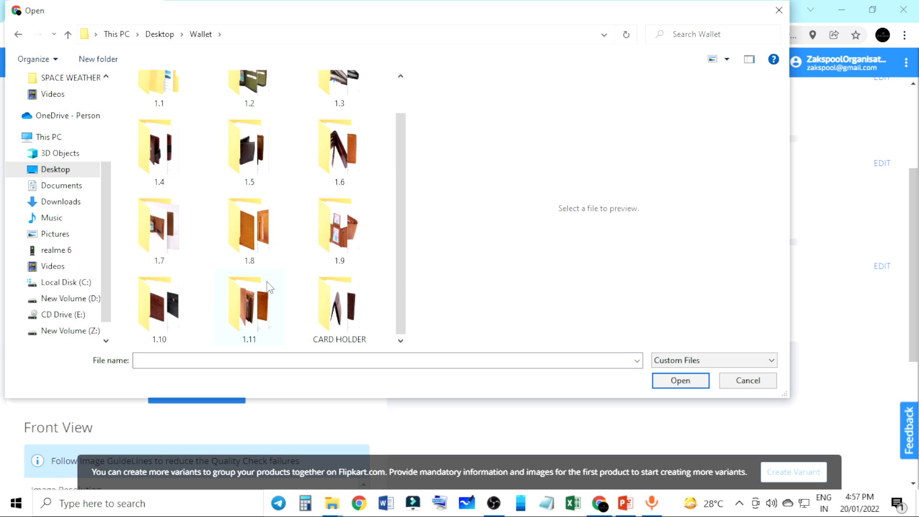
double_click(315, 219)
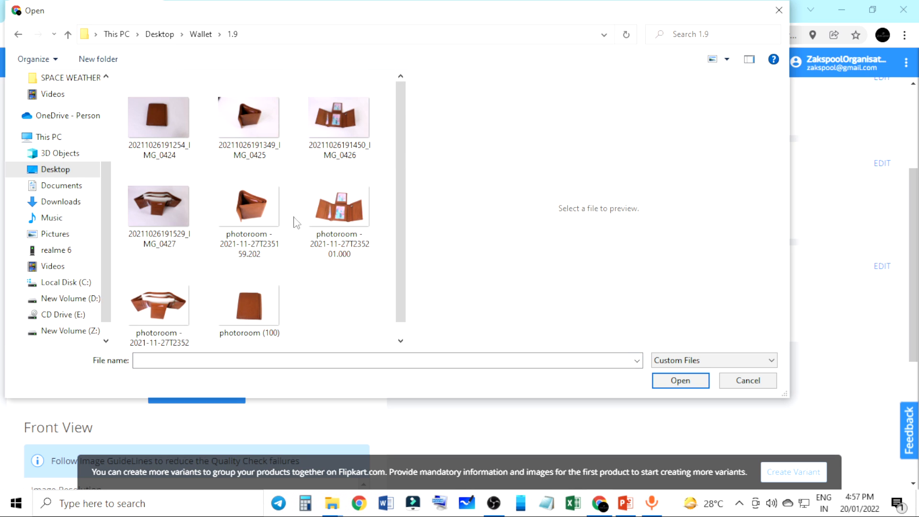
click(264, 306)
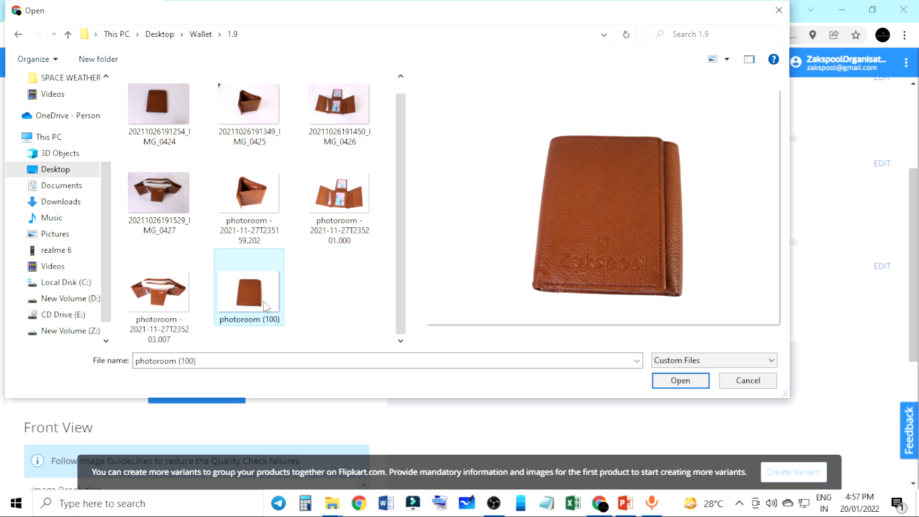
double_click(257, 299)
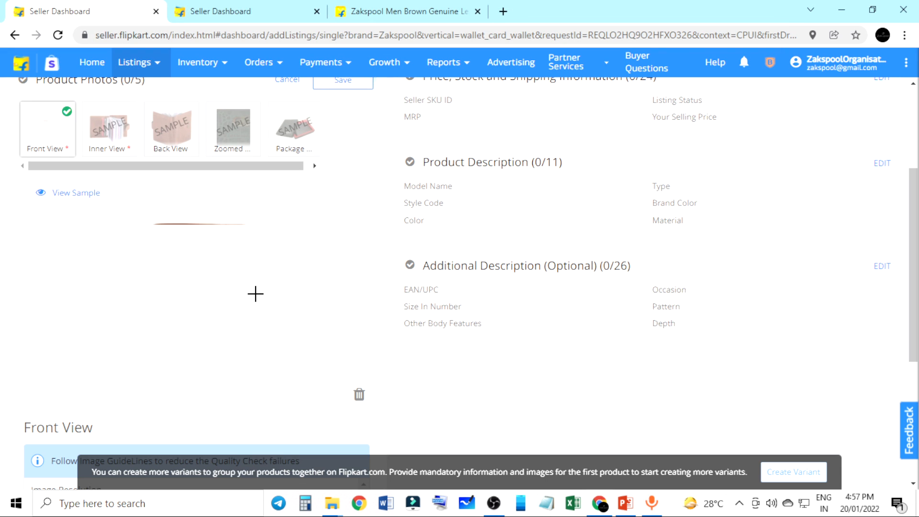
Upload the opened-out wallet image photoroom - 2021-11-27T235201.000 as the Inner View photo
scroll(277, 315, up, 3)
scroll(394, 314, down, 4)
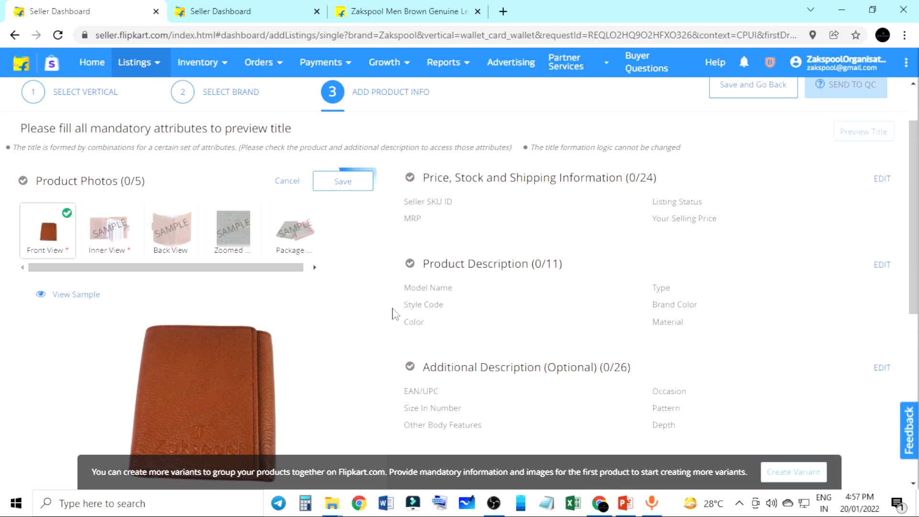
scroll(354, 265, up, 2)
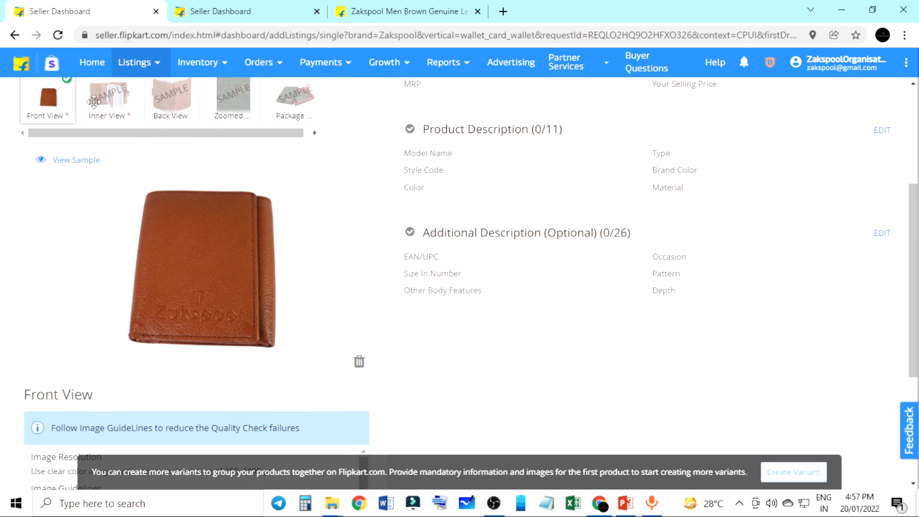
click(107, 102)
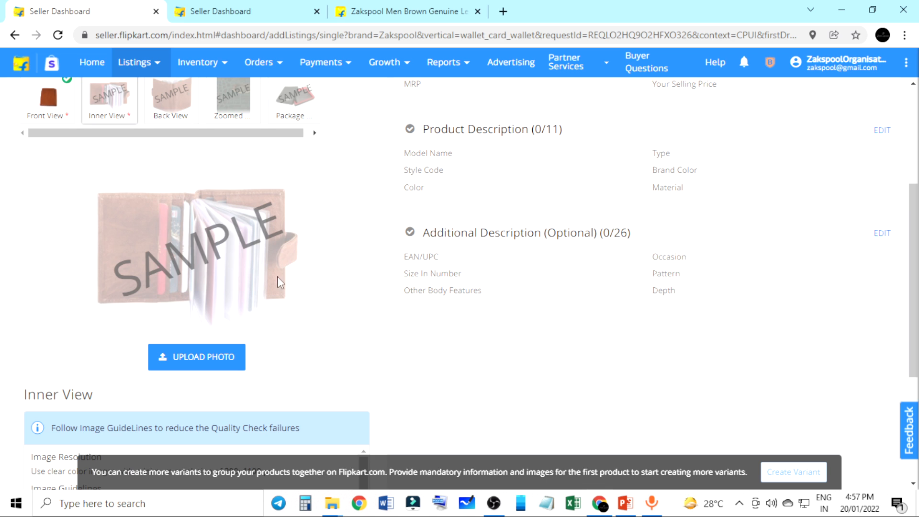
click(189, 357)
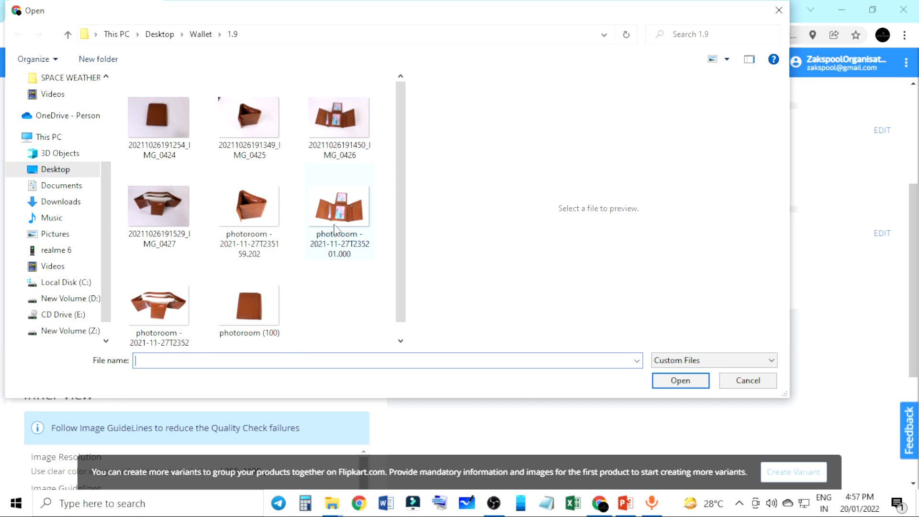
double_click(336, 224)
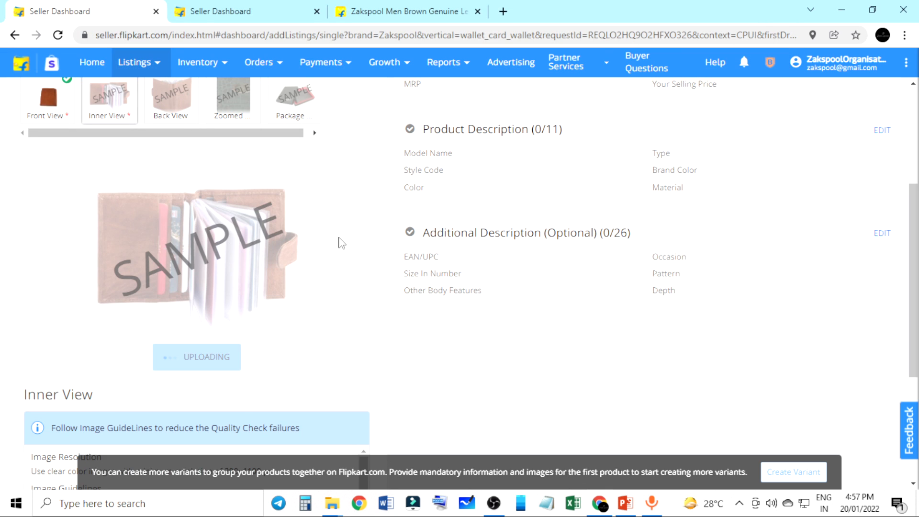
Upload photoroom - 2021-11-27T235203.007, showing the unfolded wallet with its note compartments, as the Back View photo
click(183, 114)
click(237, 363)
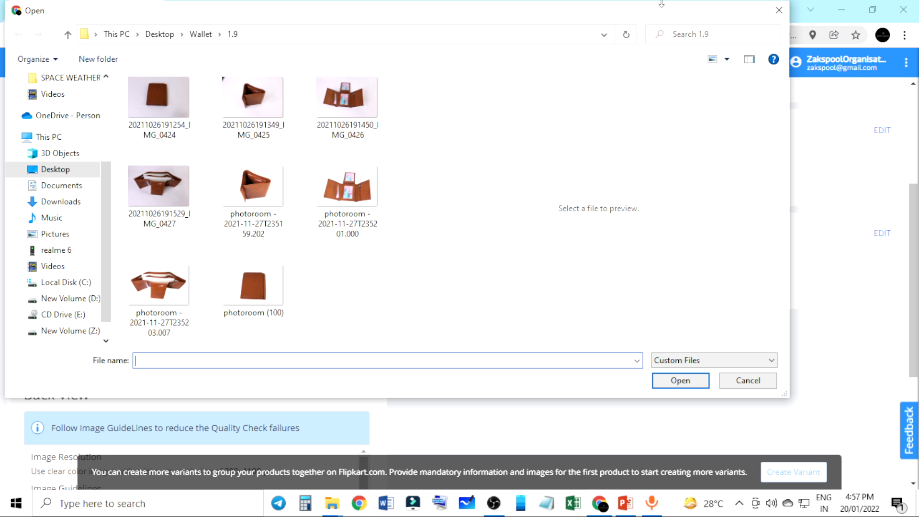
click(778, 11)
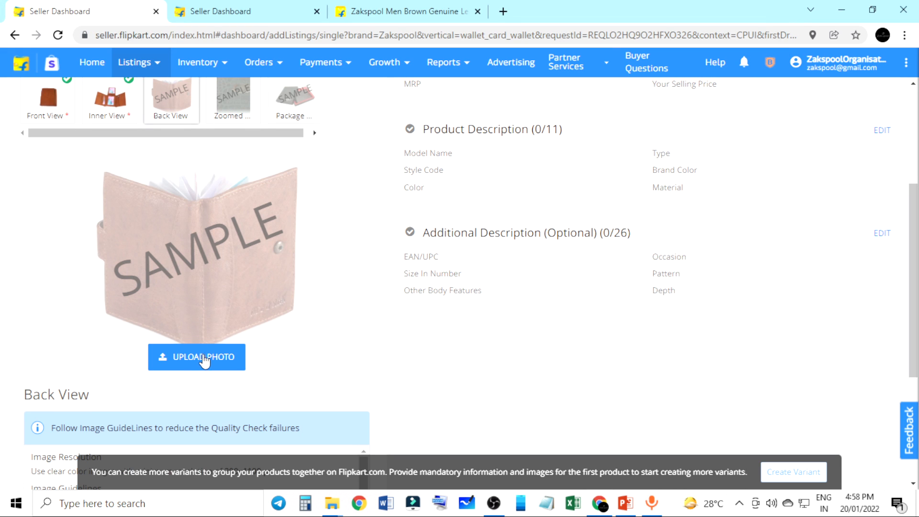
click(207, 359)
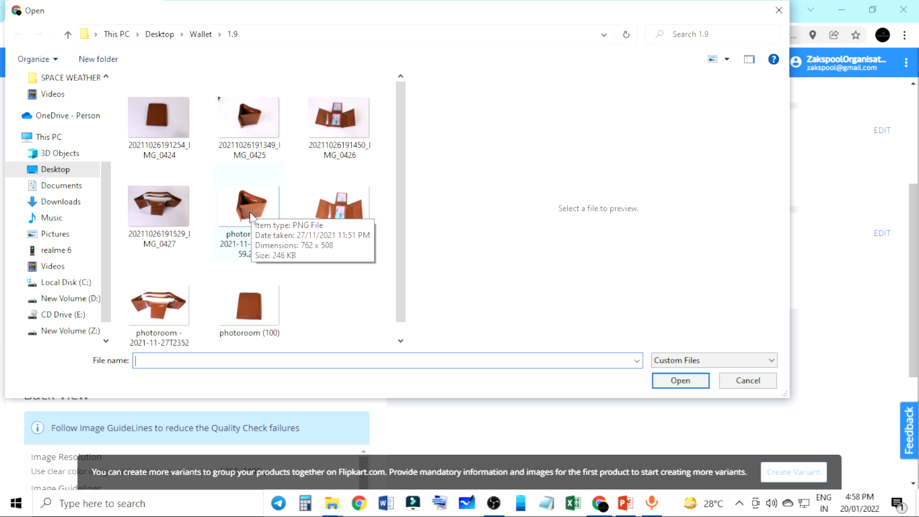
double_click(181, 293)
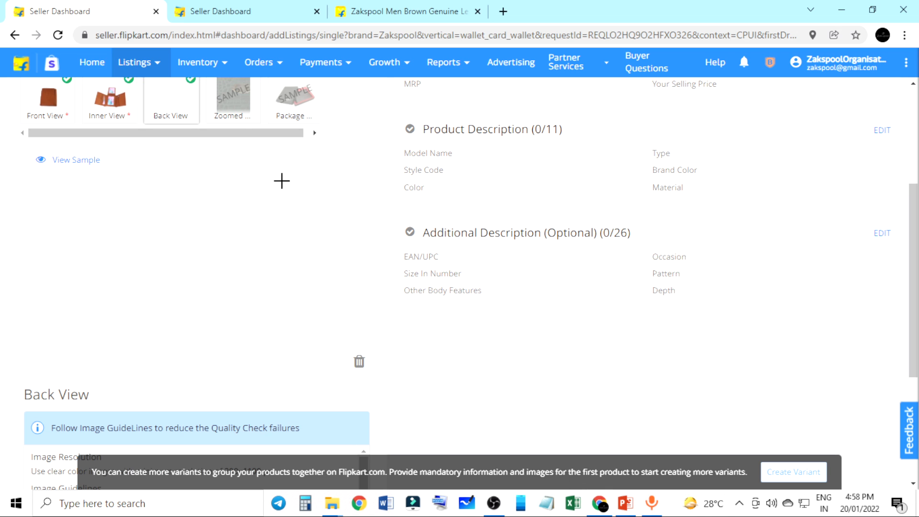
scroll(332, 220, up, 3)
scroll(238, 158, down, 3)
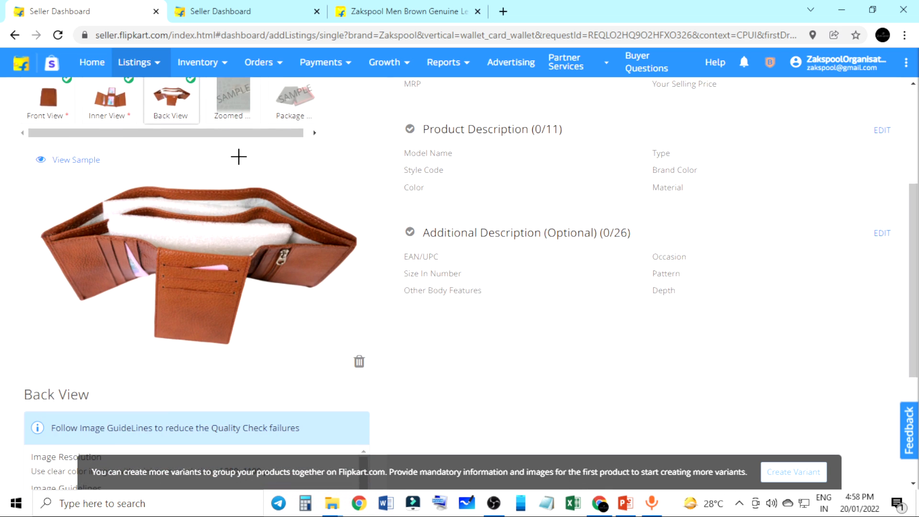
click(233, 115)
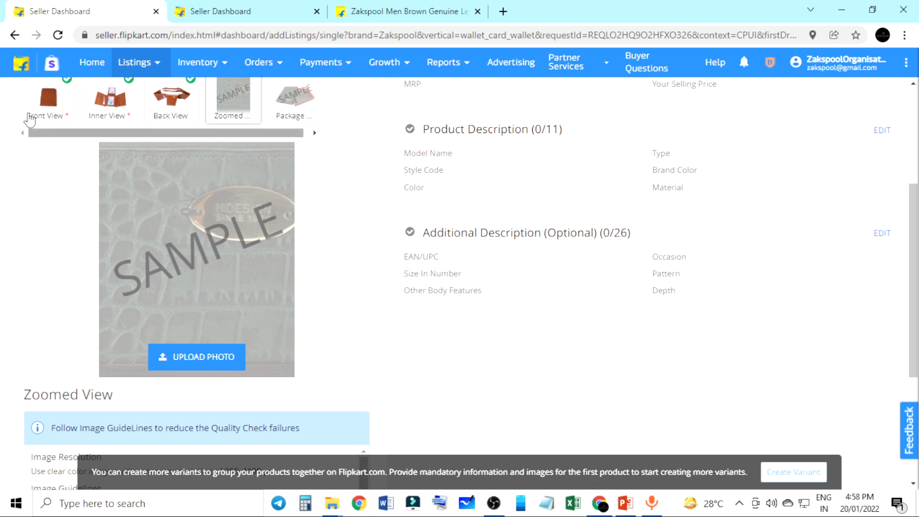
drag(18, 116, 132, 121)
click(143, 125)
scroll(224, 134, up, 1)
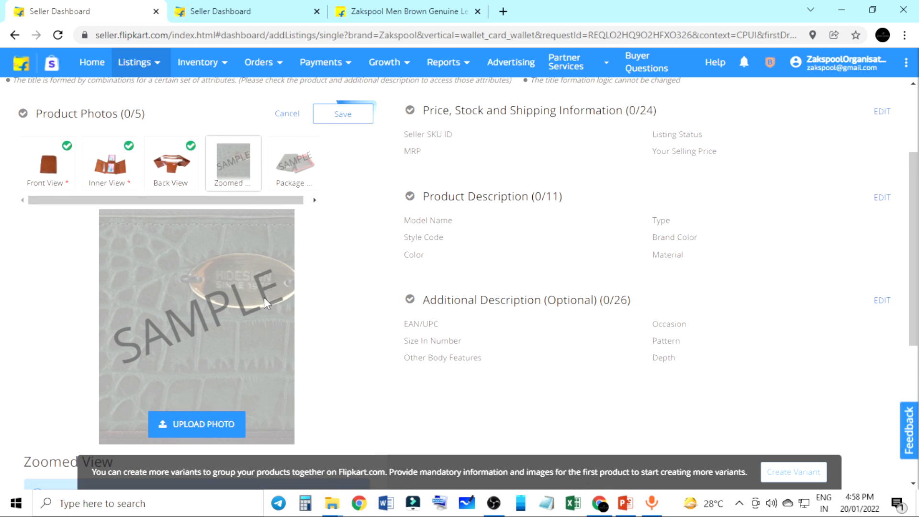
click(223, 430)
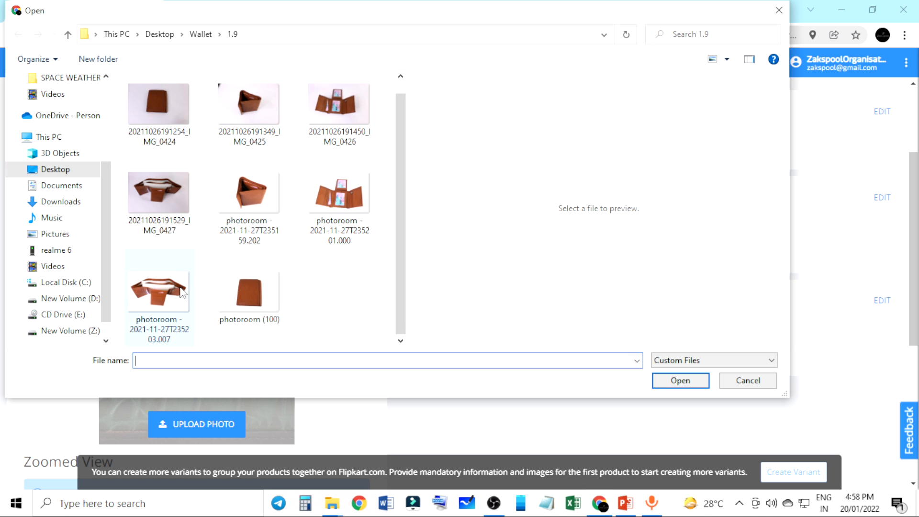
click(779, 10)
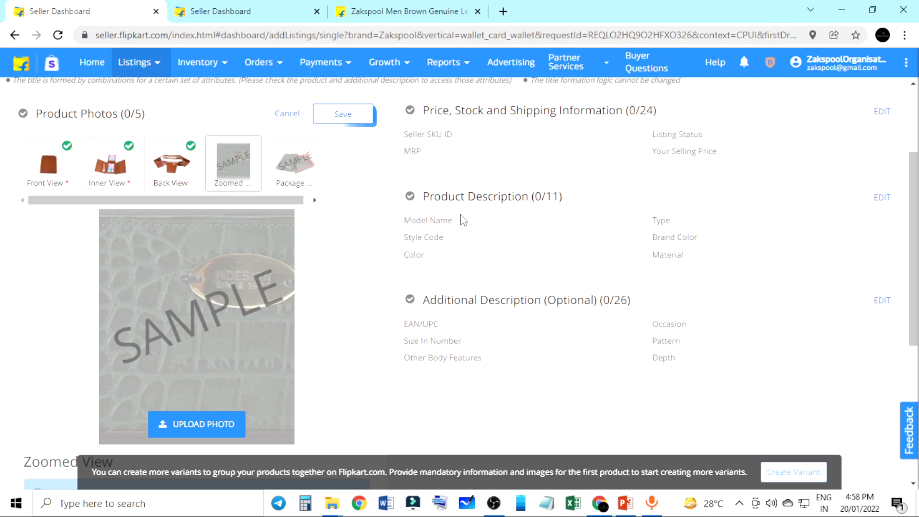
Find the photo of the red Zakspool box with the black base and upload it as the Package View photo
click(307, 168)
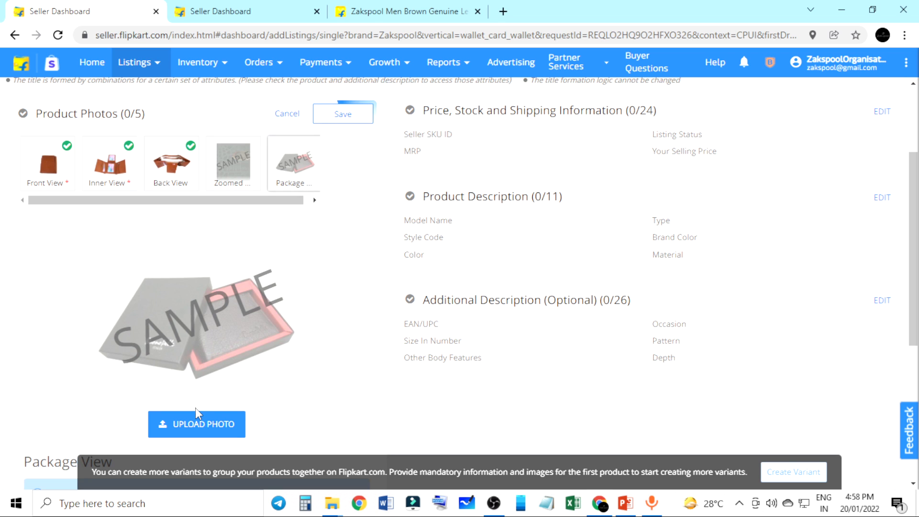
click(196, 421)
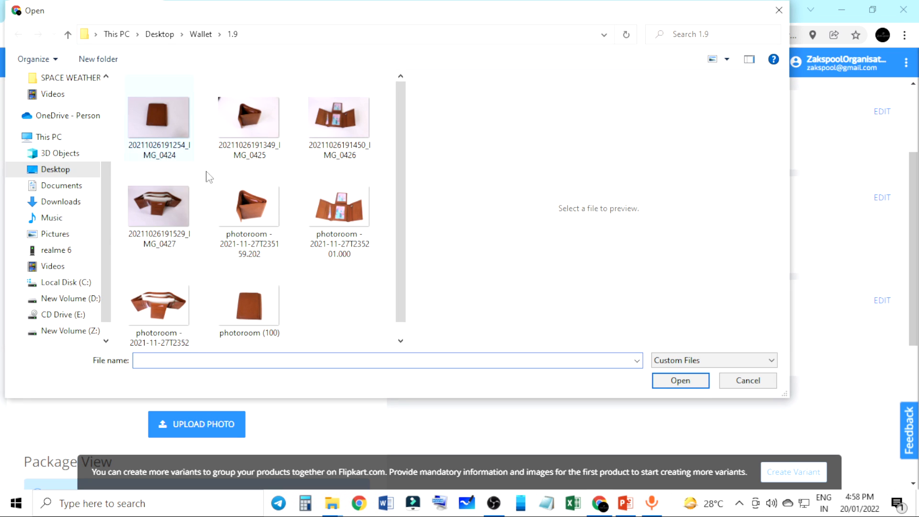
click(50, 170)
scroll(278, 210, up, 1)
scroll(282, 221, down, 4)
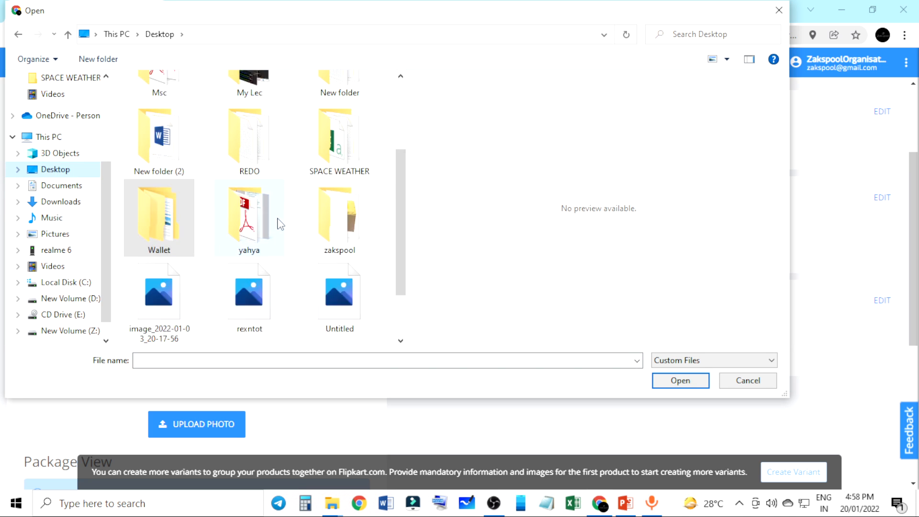
scroll(287, 225, up, 4)
scroll(323, 209, down, 2)
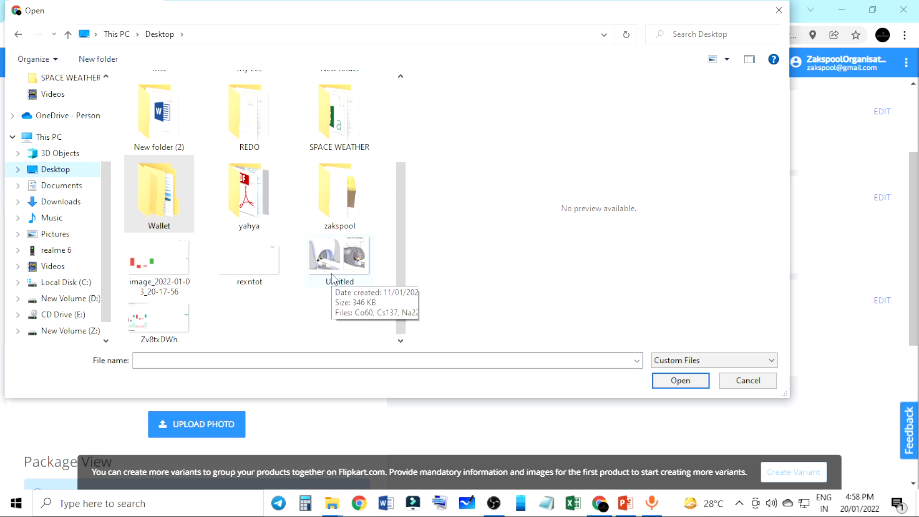
double_click(330, 188)
scroll(324, 236, down, 6)
scroll(326, 242, up, 4)
scroll(327, 244, up, 3)
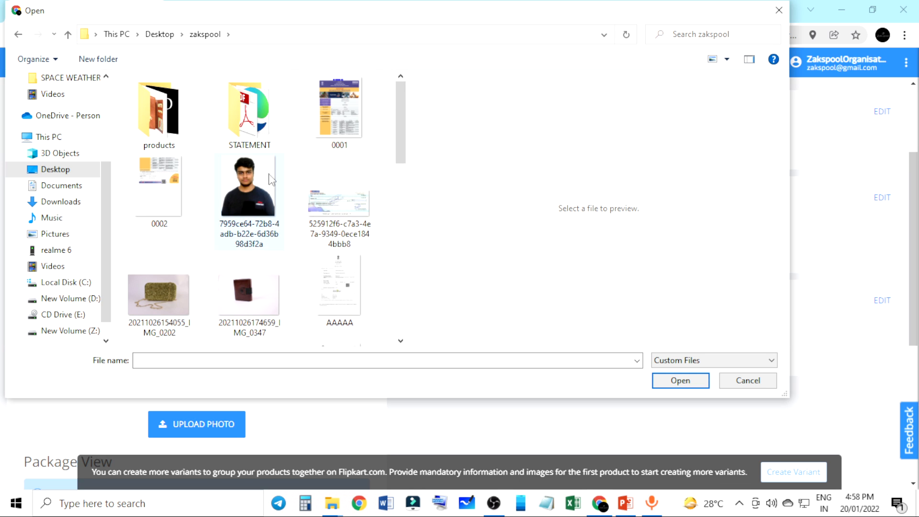
click(177, 135)
double_click(177, 134)
scroll(226, 198, down, 10)
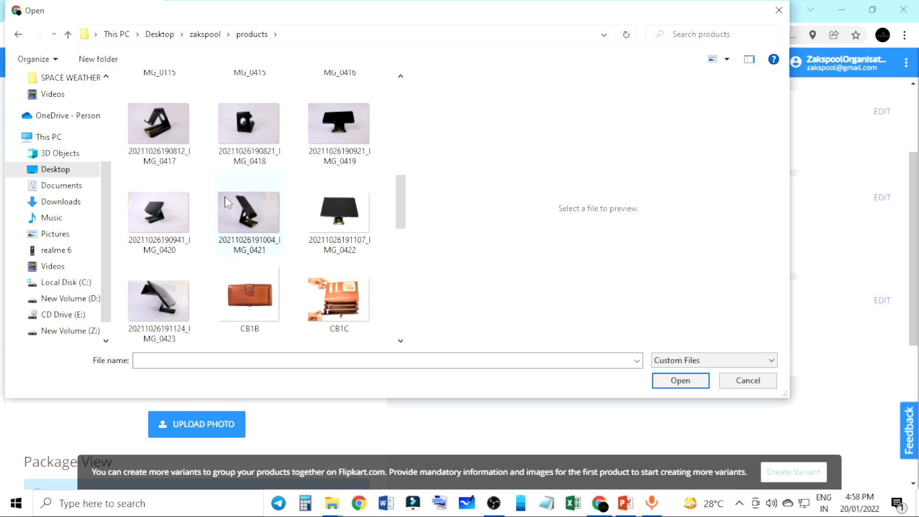
scroll(240, 224, up, 10)
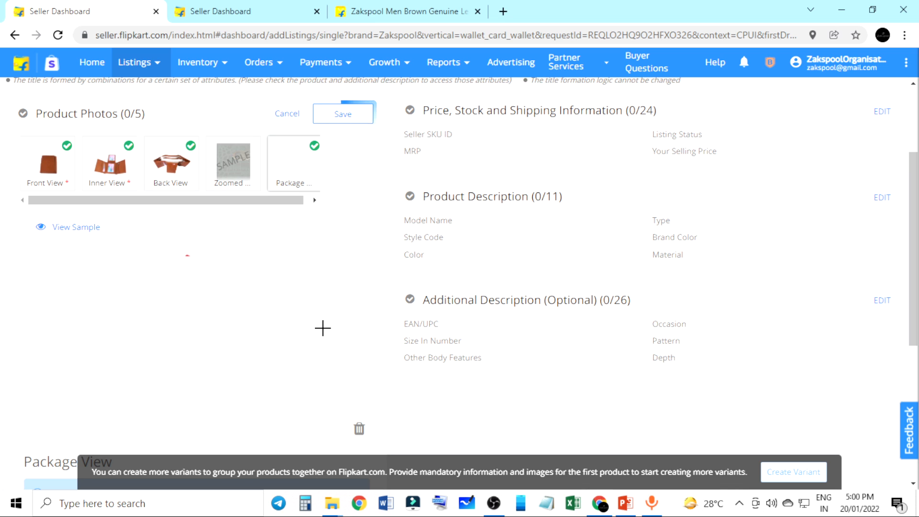
Look over the uploaded images and save the Product Photos section
scroll(498, 273, down, 4)
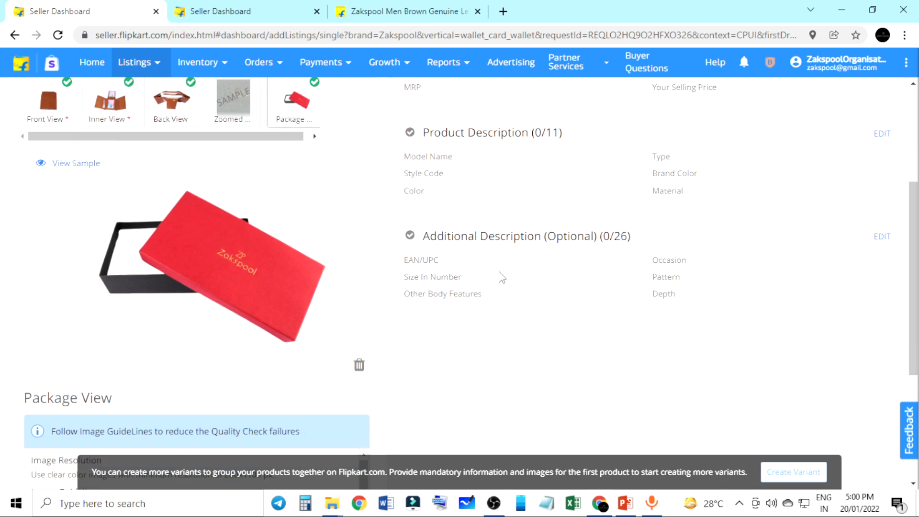
scroll(512, 260, up, 1)
scroll(512, 260, up, 2)
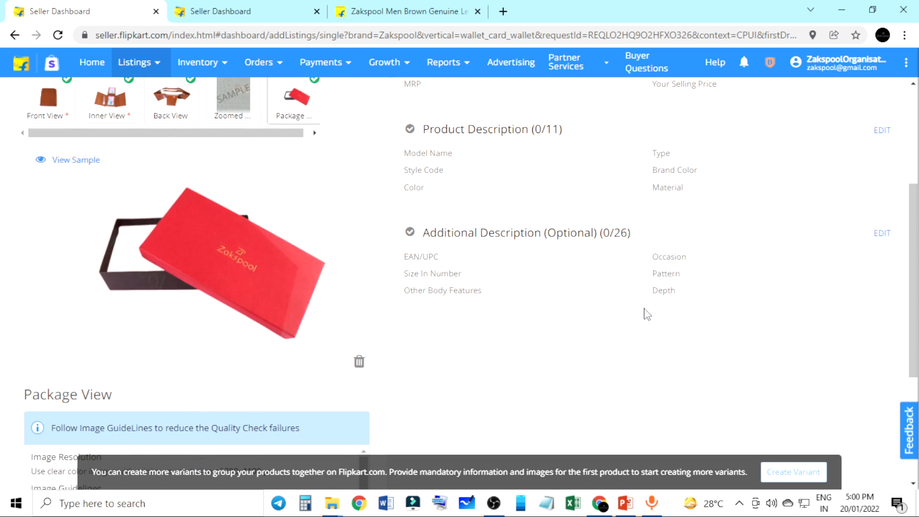
scroll(652, 322, down, 4)
scroll(652, 322, up, 4)
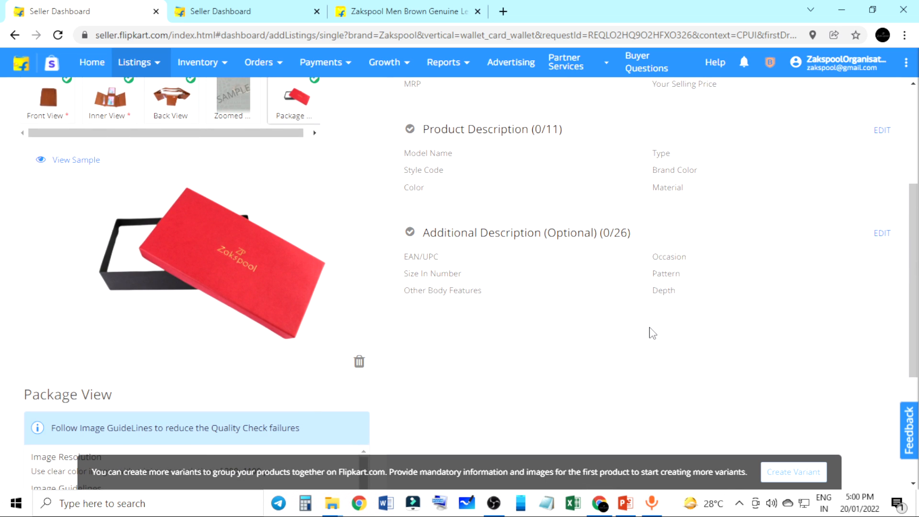
scroll(652, 330, up, 1)
scroll(628, 316, up, 1)
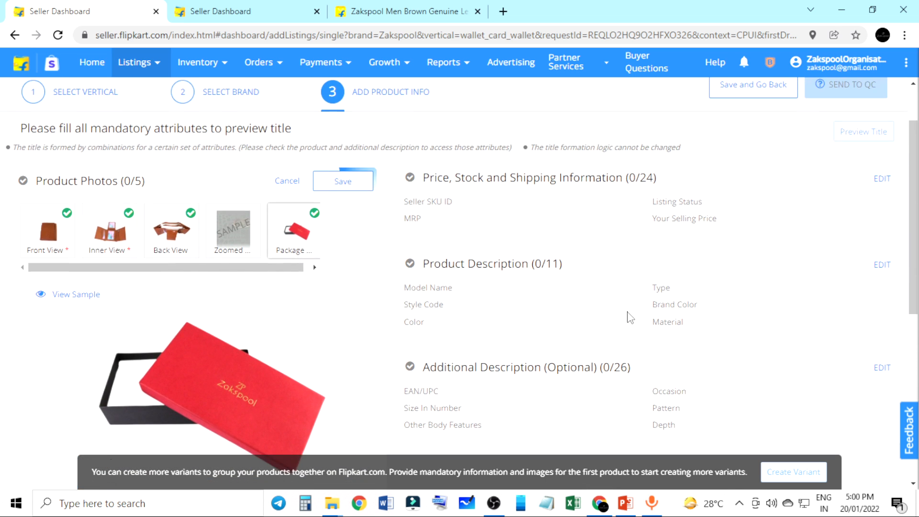
scroll(637, 264, down, 1)
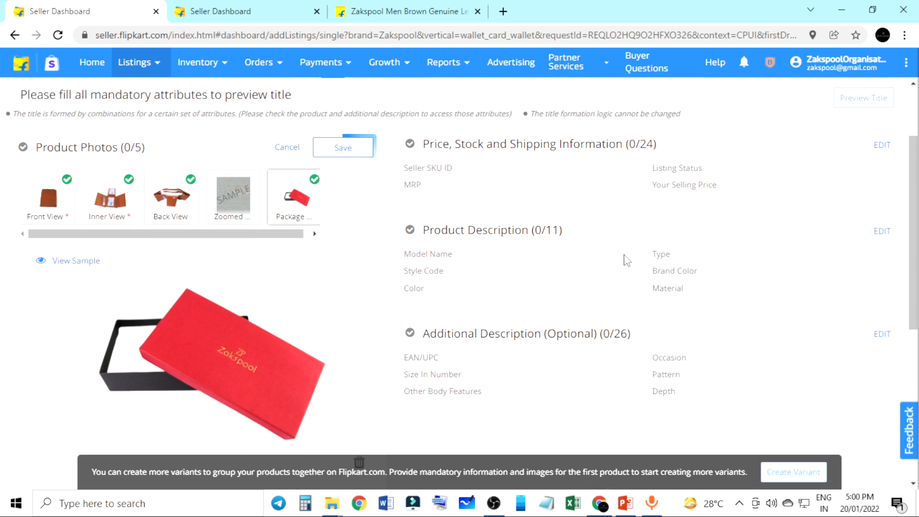
click(336, 123)
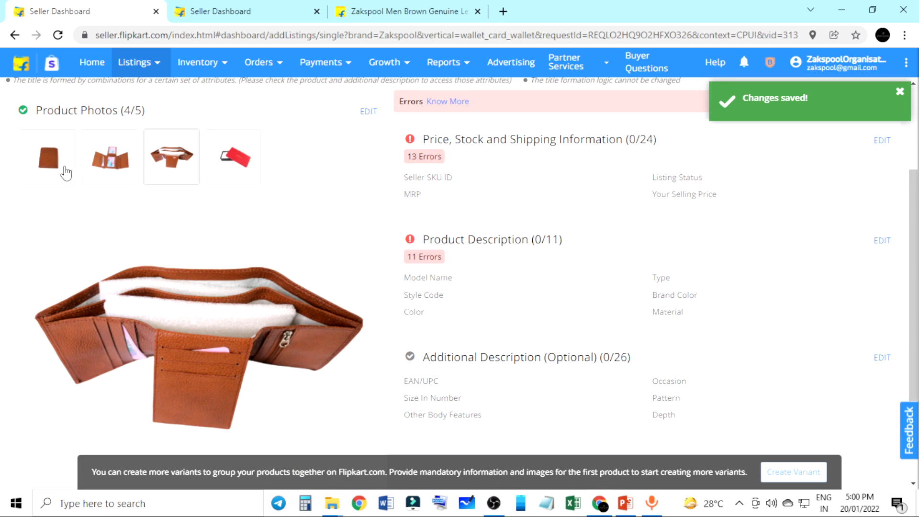
Open the Price, Stock and Shipping Information section for editing and look over its mandatory fields
scroll(520, 266, down, 1)
scroll(529, 273, up, 2)
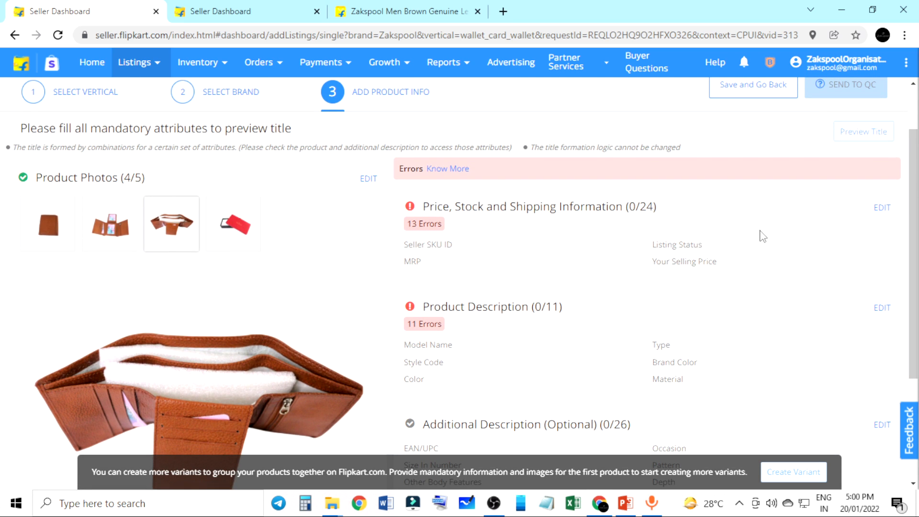
scroll(763, 236, up, 2)
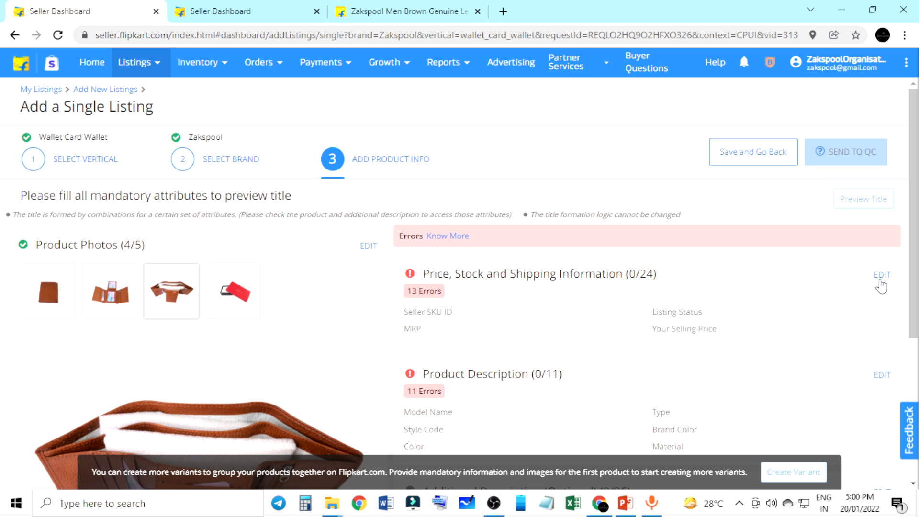
scroll(882, 286, down, 2)
click(886, 210)
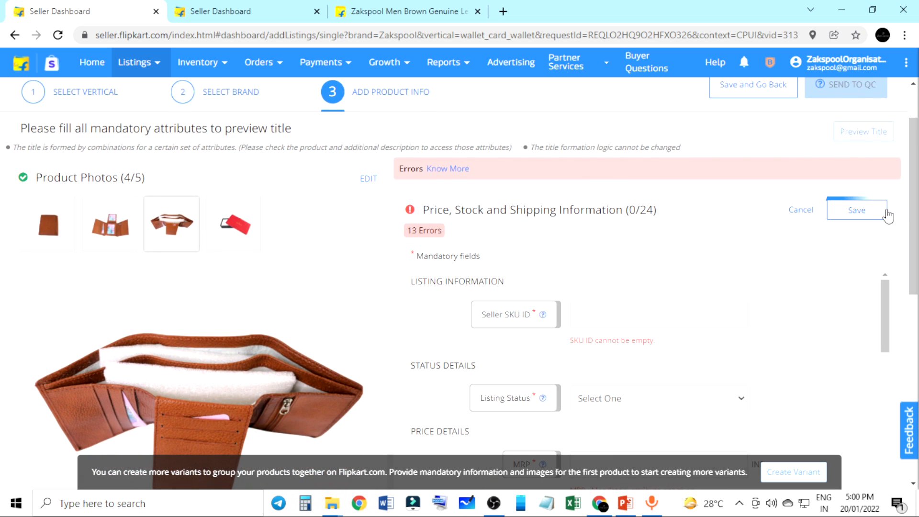
scroll(670, 307, down, 3)
scroll(601, 295, up, 3)
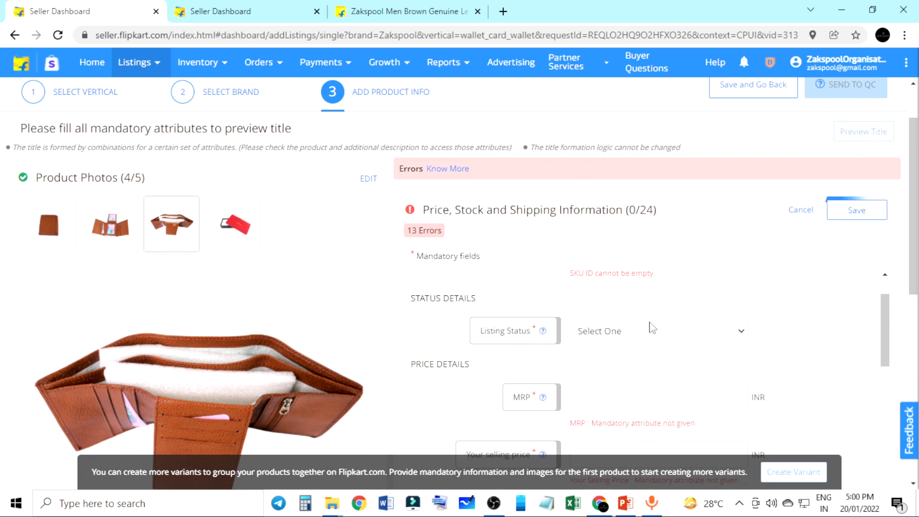
scroll(526, 356, up, 2)
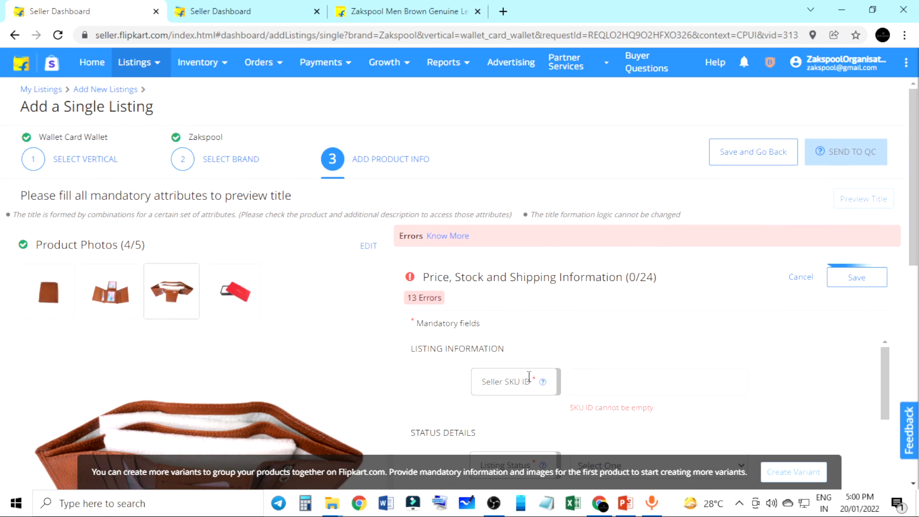
Enter LWT1.1 as the Seller SKU ID in the listing information
scroll(799, 367, down, 2)
scroll(821, 344, up, 2)
scroll(916, 278, down, 2)
click(637, 268)
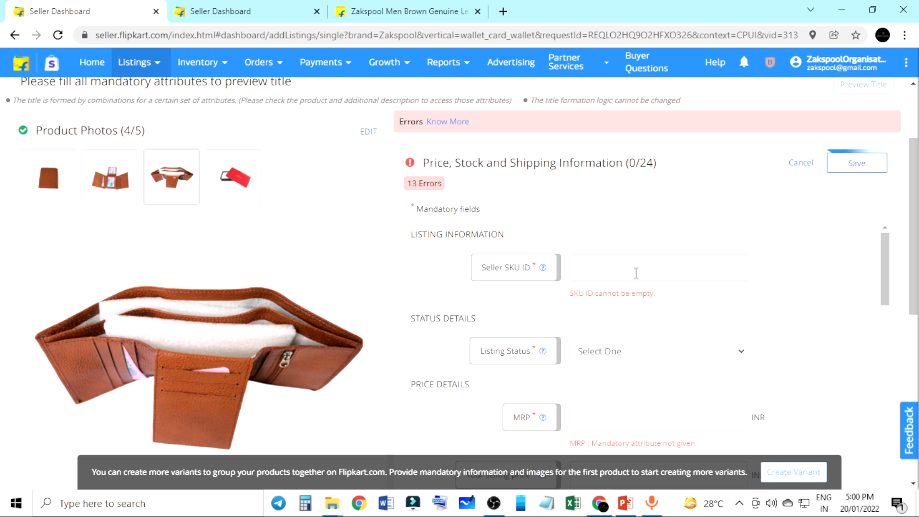
text(4)
text(W)
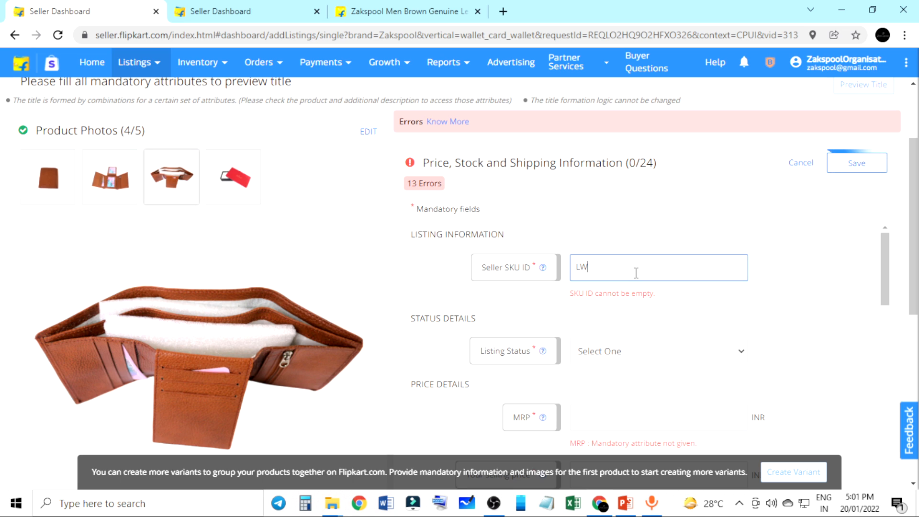
text(T1.1)
Set the Listing Status to Active in the status details
click(646, 355)
click(649, 331)
scroll(651, 333, down, 2)
click(628, 284)
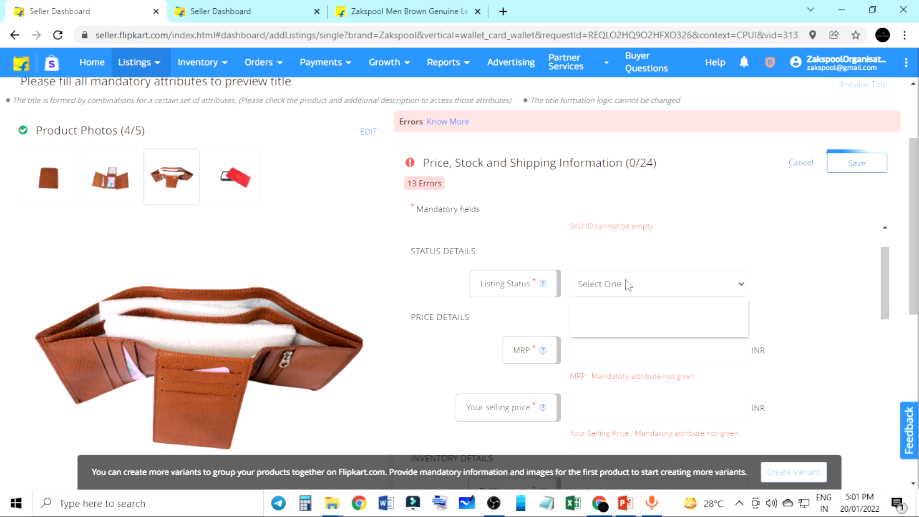
click(624, 318)
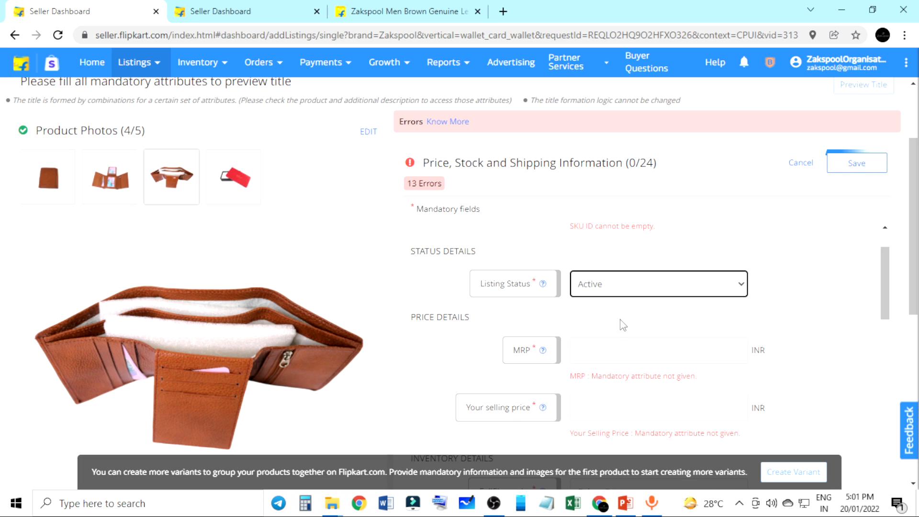
Set the MRP to 999 INR and the selling price to 499 INR
scroll(624, 321, down, 2)
click(630, 292)
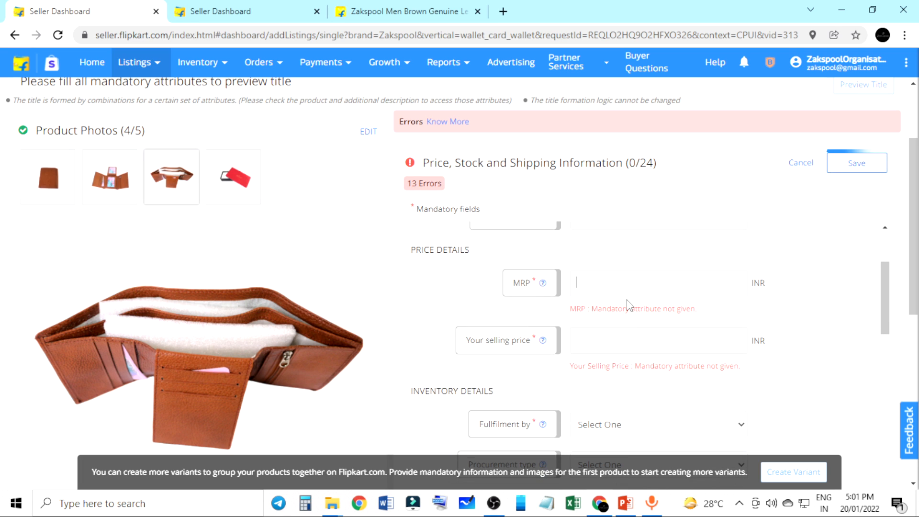
text(999)
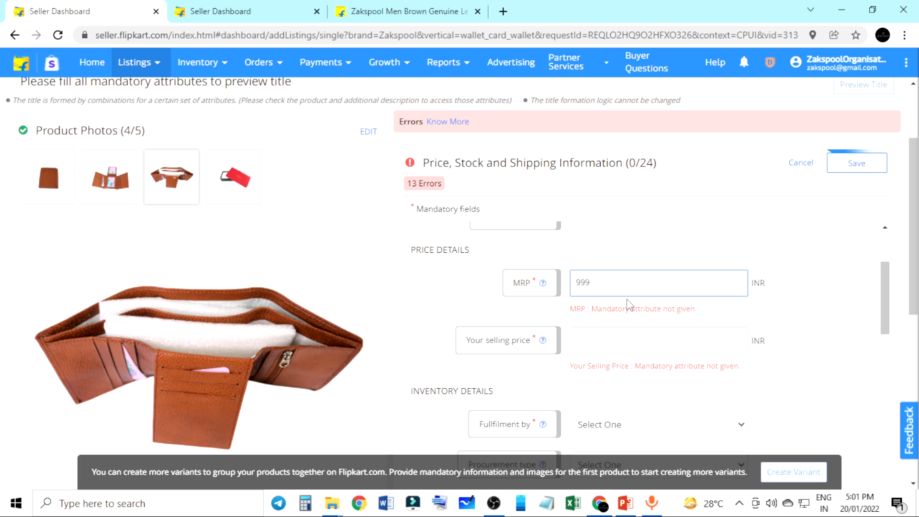
click(639, 341)
text(499)
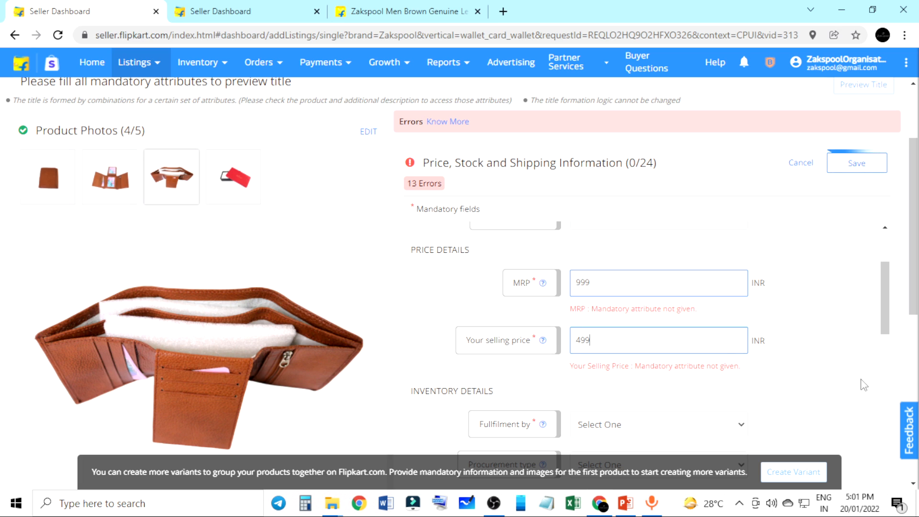
Set the wallet's fulfilment to Seller in the inventory details
scroll(798, 377, down, 1)
scroll(799, 376, down, 1)
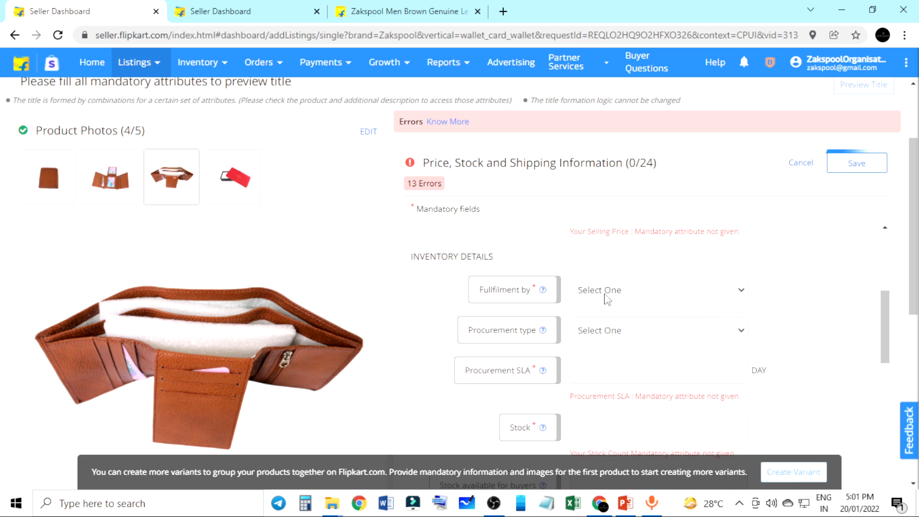
scroll(599, 354, up, 1)
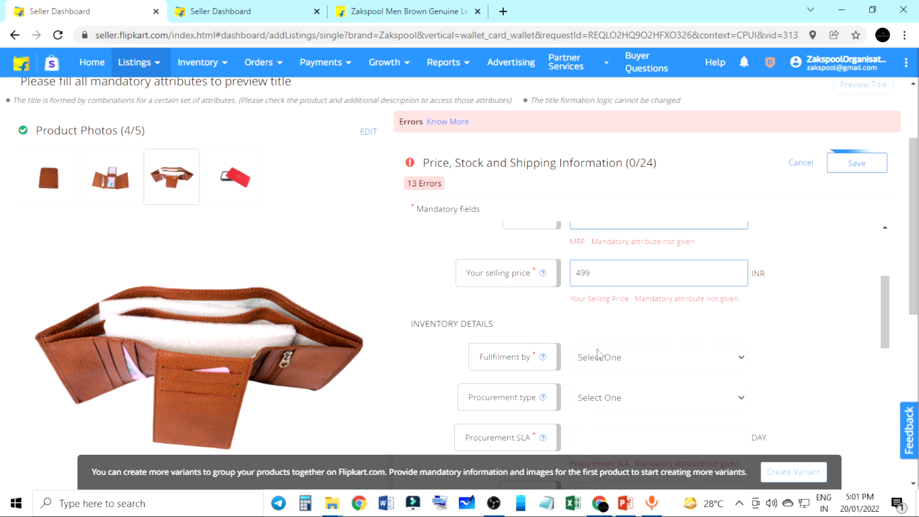
mouse_move(546, 362)
click(644, 364)
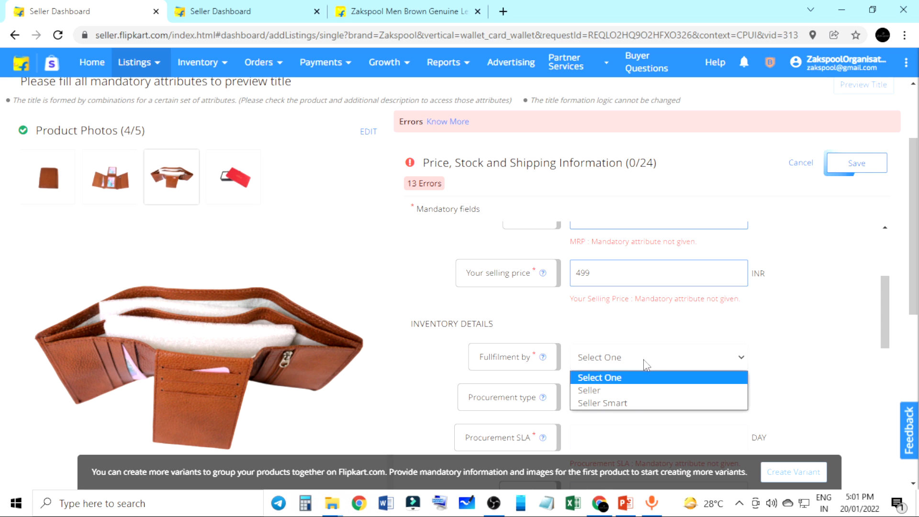
click(649, 398)
Set the Procurement type to Instock in the inventory details
scroll(647, 373, down, 1)
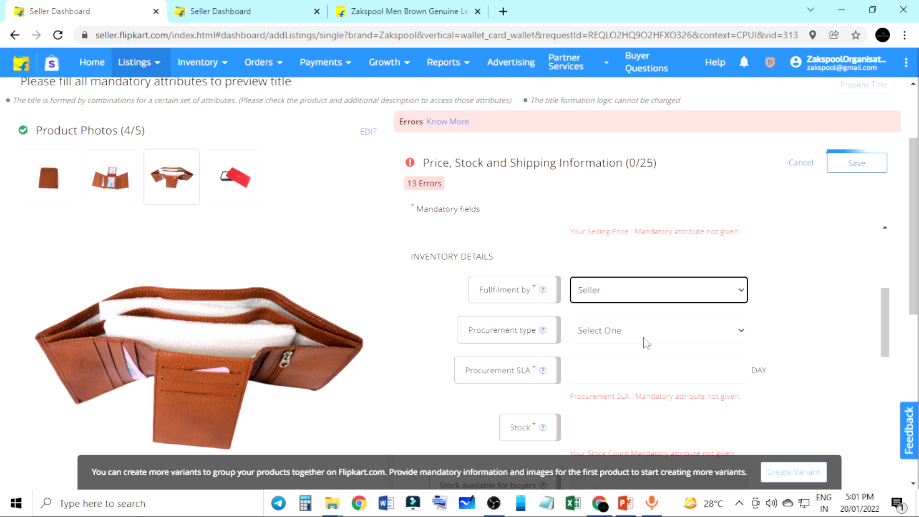
click(647, 343)
click(642, 365)
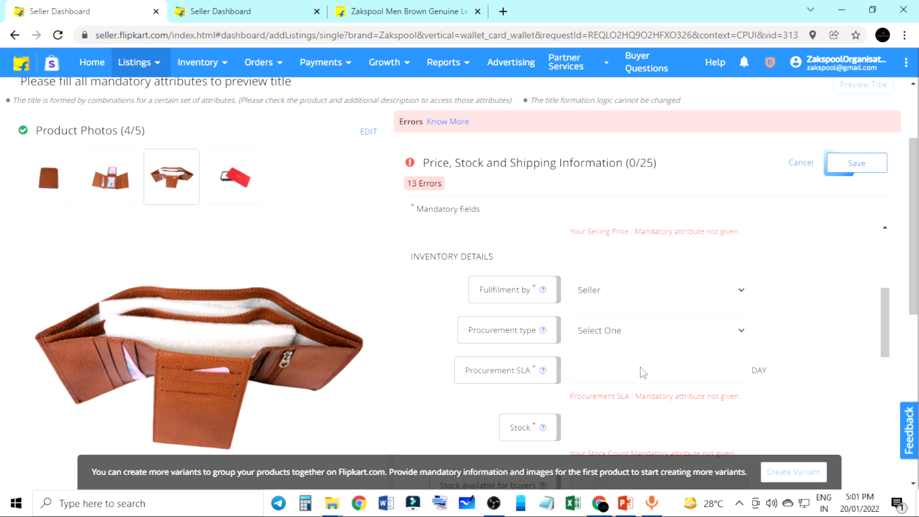
click(634, 343)
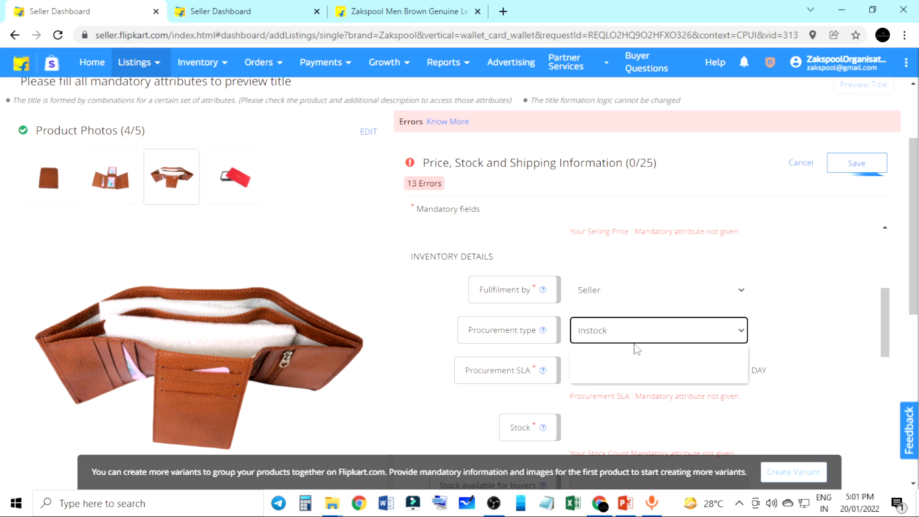
click(757, 339)
Set the Procurement SLA to 1 day in the inventory details
scroll(760, 340, down, 1)
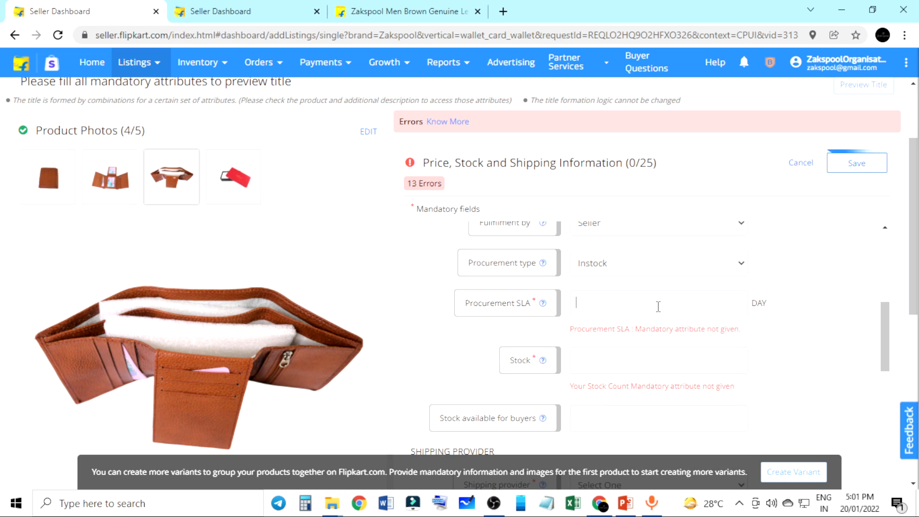
mouse_move(546, 309)
drag(533, 305, 559, 312)
click(553, 314)
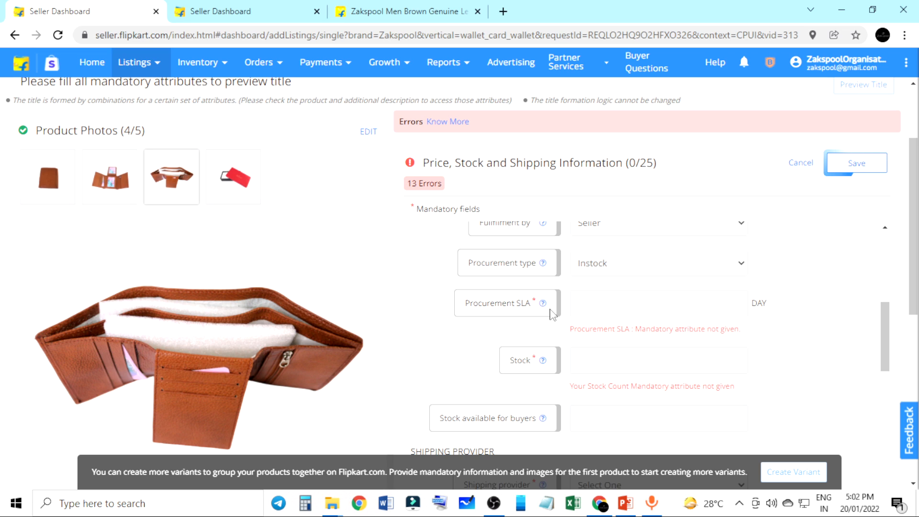
double_click(520, 306)
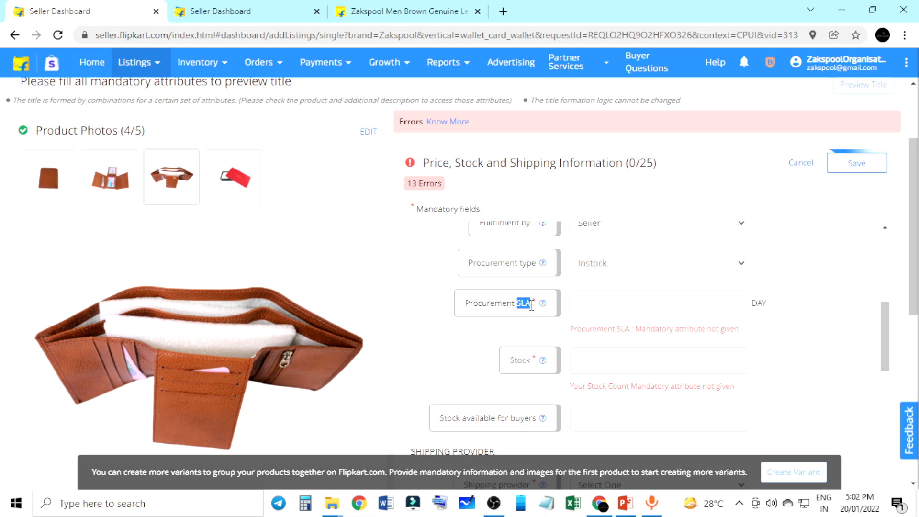
click(536, 309)
click(610, 302)
text(1)
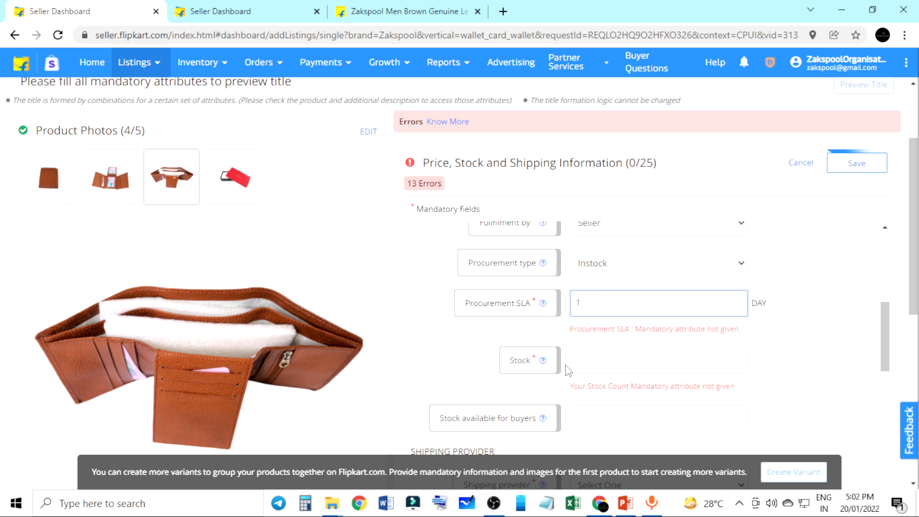
Check the explanation of the Stock field and set the stock count to 1
mouse_move(544, 362)
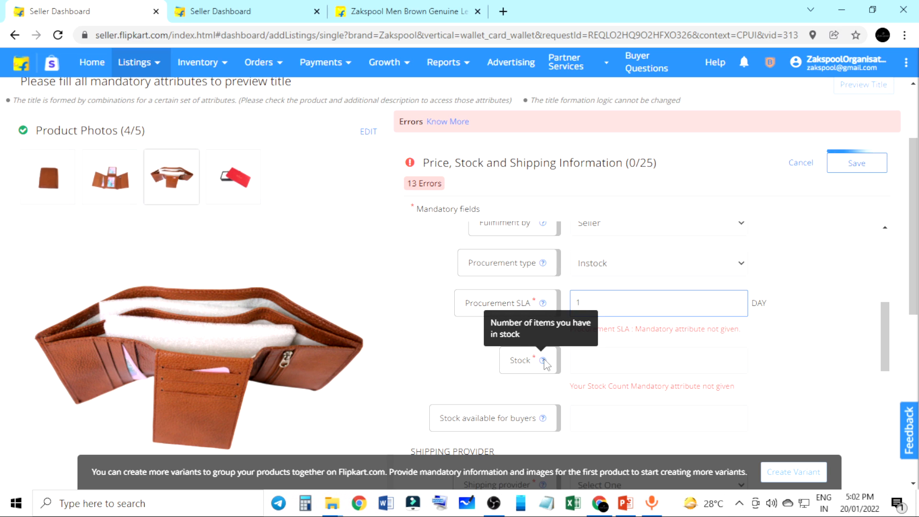
click(615, 360)
text(1)
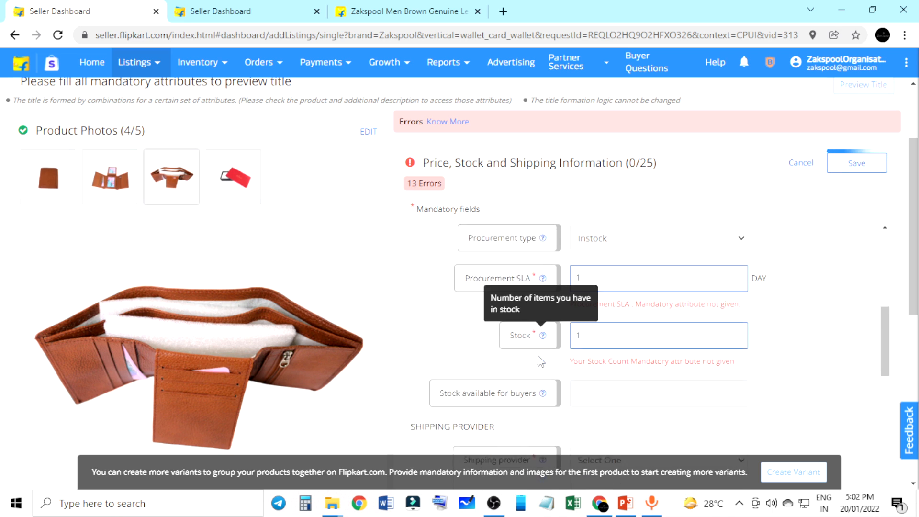
Choose Flipkart as the Shipping provider, checking the field's explanation first
scroll(537, 344, down, 3)
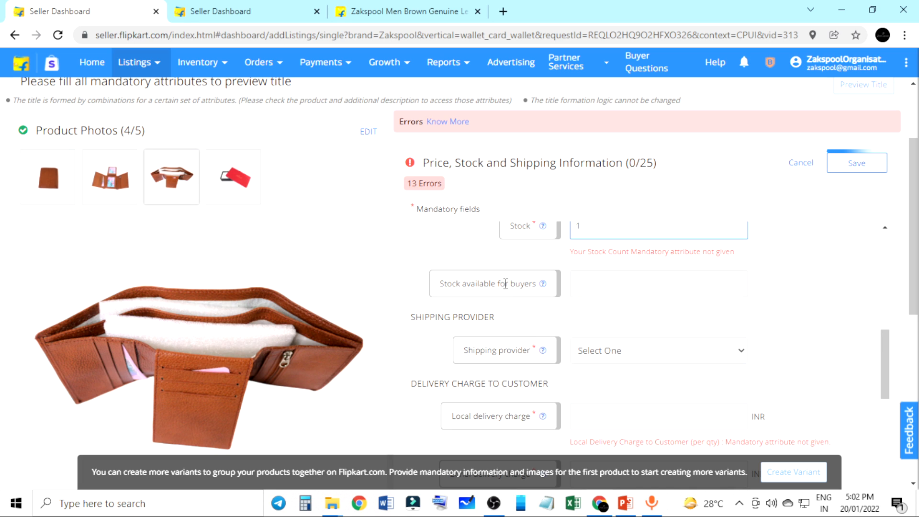
scroll(555, 293, down, 1)
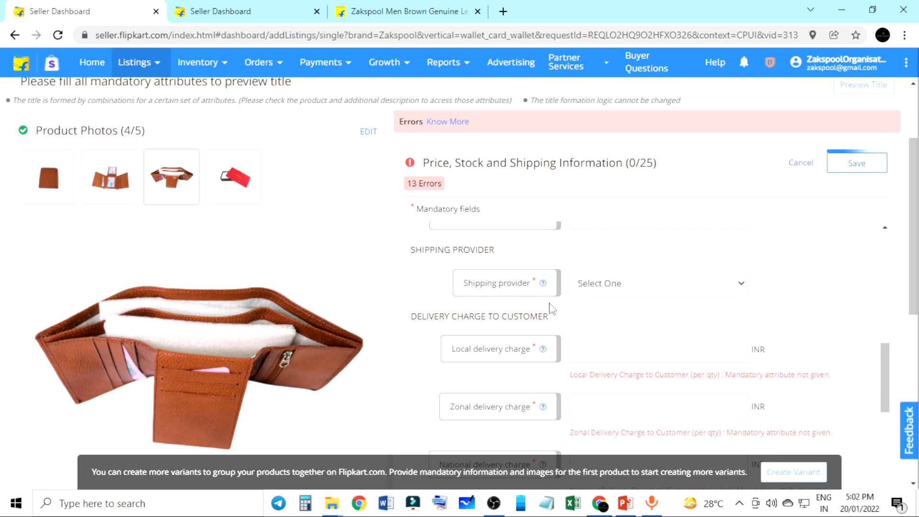
click(581, 286)
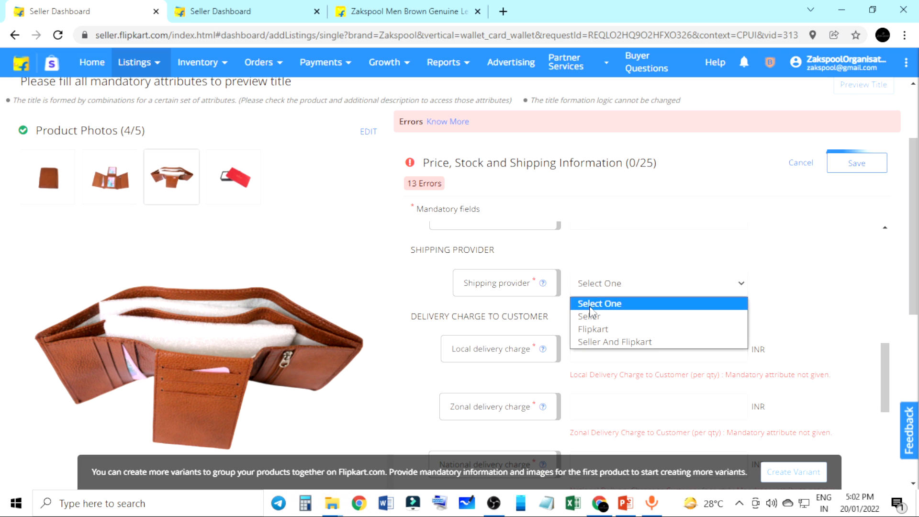
mouse_move(542, 283)
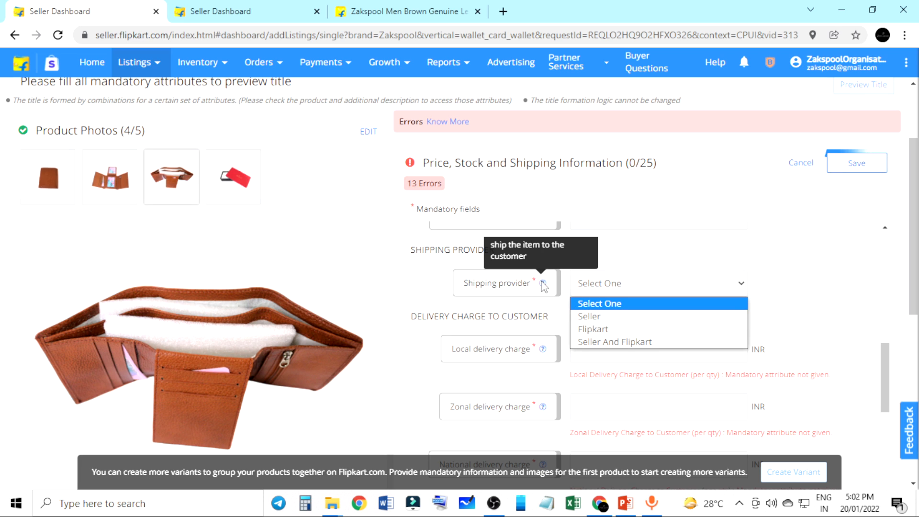
click(590, 329)
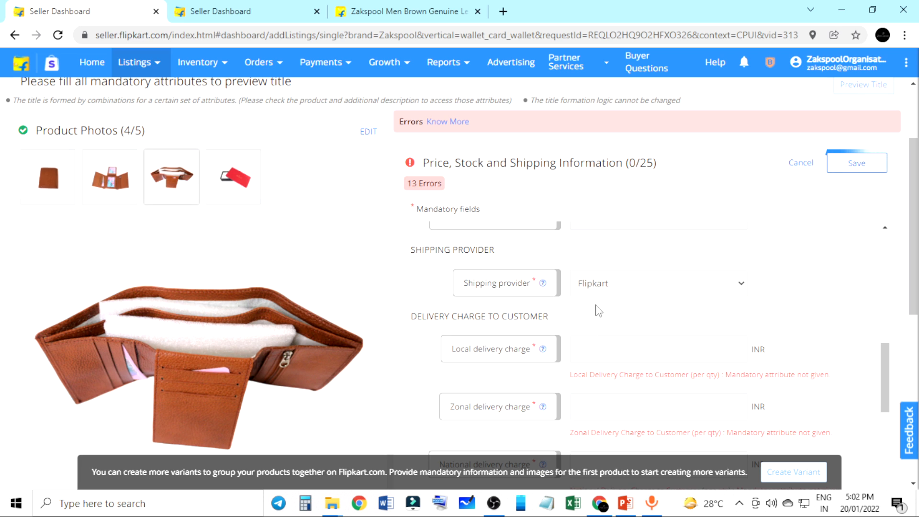
Enter customer delivery charges of 30 INR local, 50 INR zonal and 50 INR national
scroll(600, 311, down, 2)
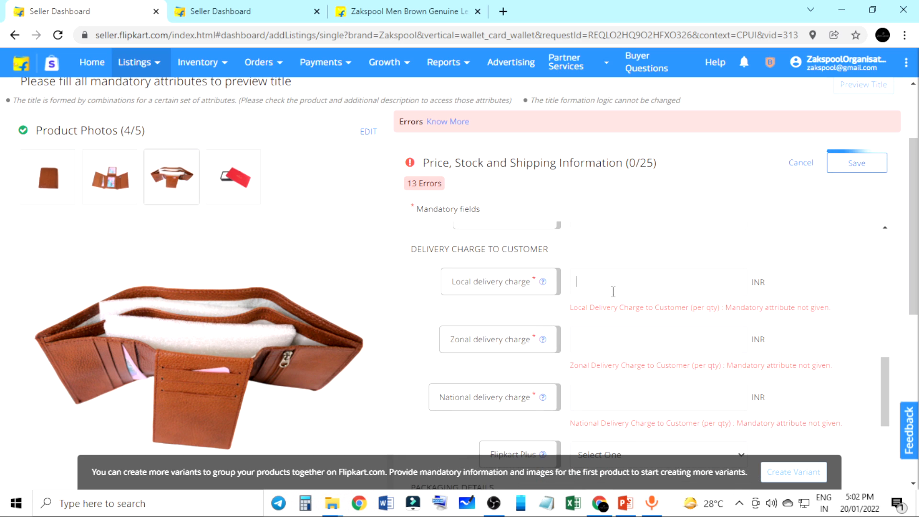
text(30)
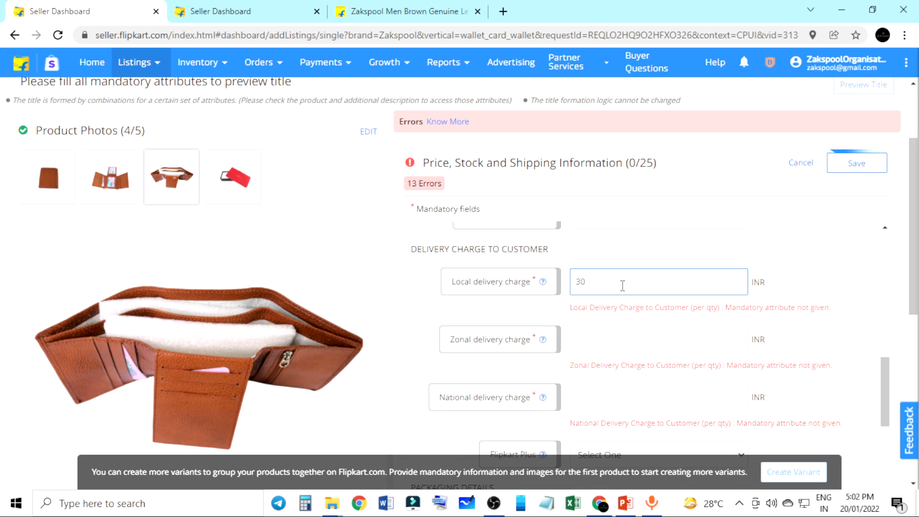
click(623, 350)
click(621, 348)
text(50)
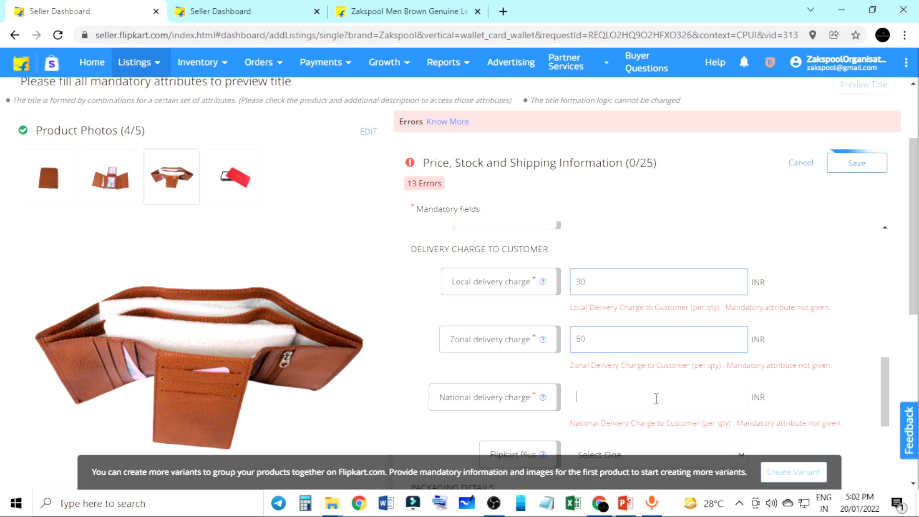
click(656, 398)
text(50)
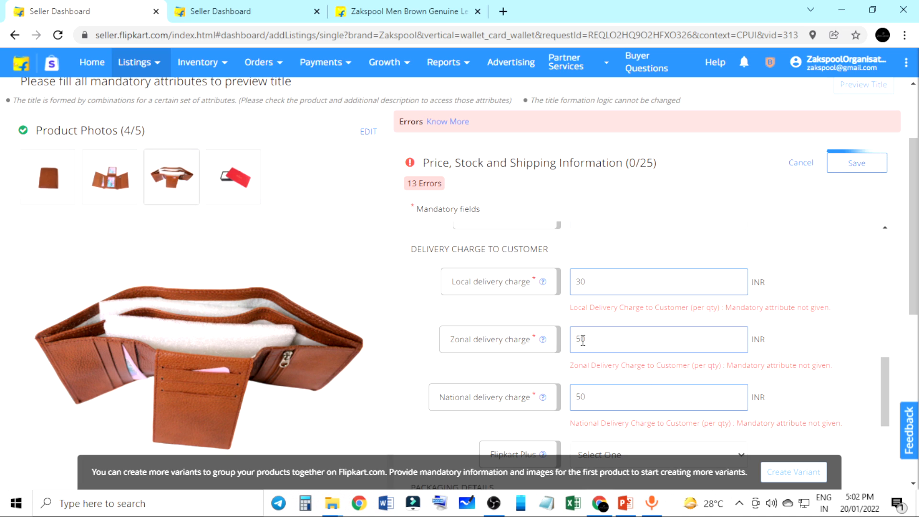
Change the Zonal delivery charge to 40 INR
key(Left)
key(BackSpace)
text(4)
Review the local, zonal and national delivery charges entered for the customer
click(597, 282)
drag(578, 281, 590, 282)
click(605, 281)
scroll(608, 230, up, 2)
scroll(742, 355, up, 2)
scroll(750, 374, up, 1)
scroll(751, 377, down, 4)
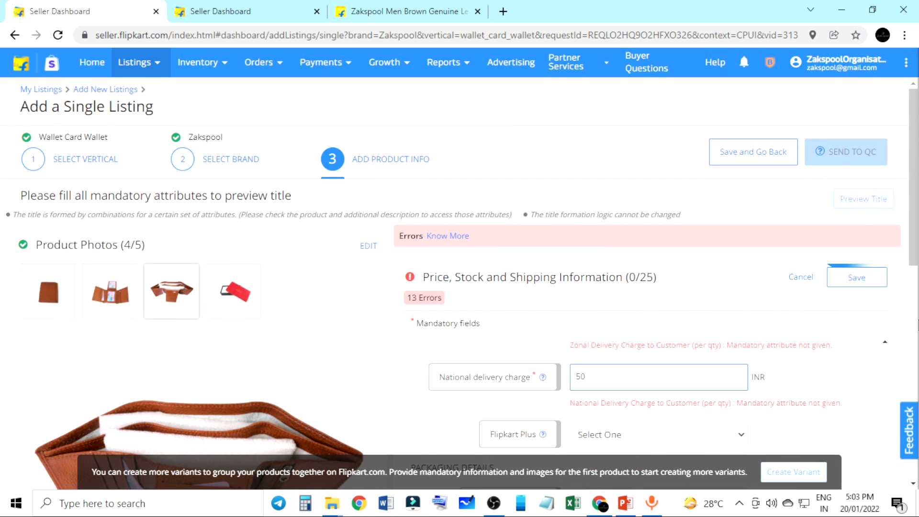
scroll(821, 311, down, 3)
scroll(820, 311, up, 2)
click(632, 325)
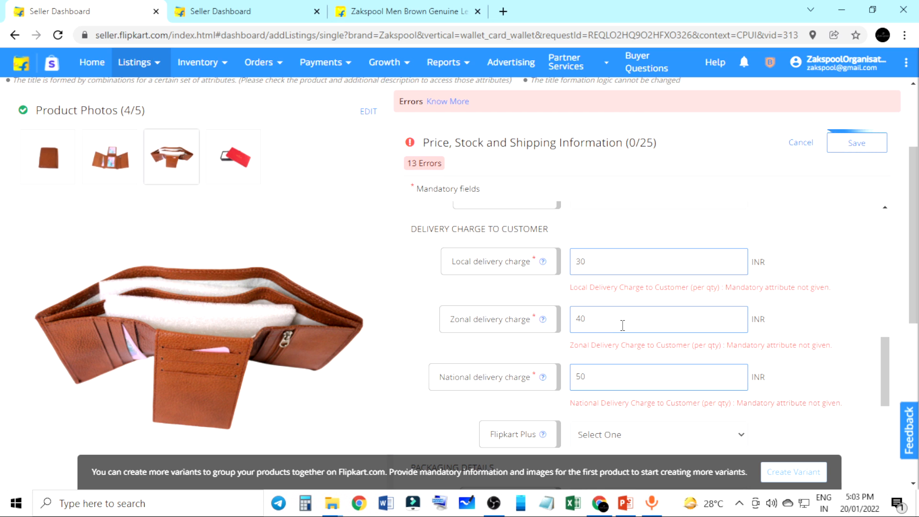
Review the price, inventory, shipping provider and delivery charge entries made so far in the listing
scroll(755, 319, up, 4)
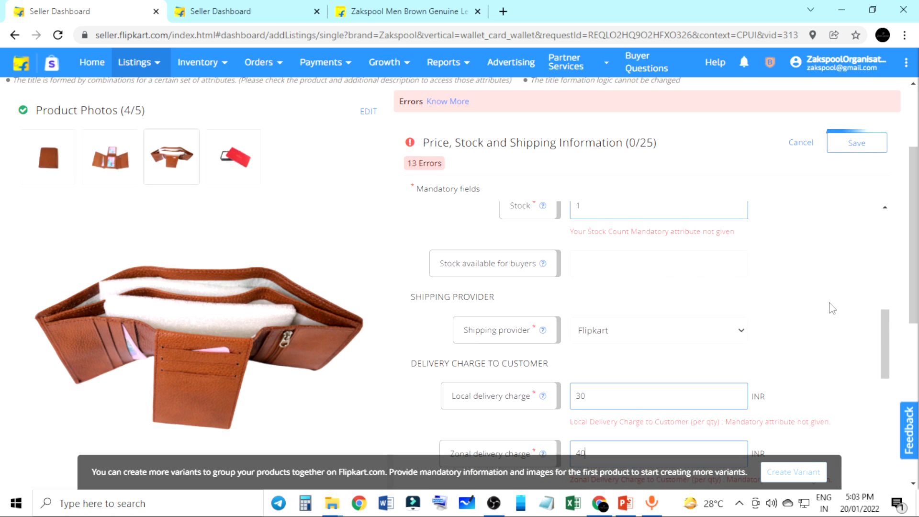
scroll(709, 310, up, 5)
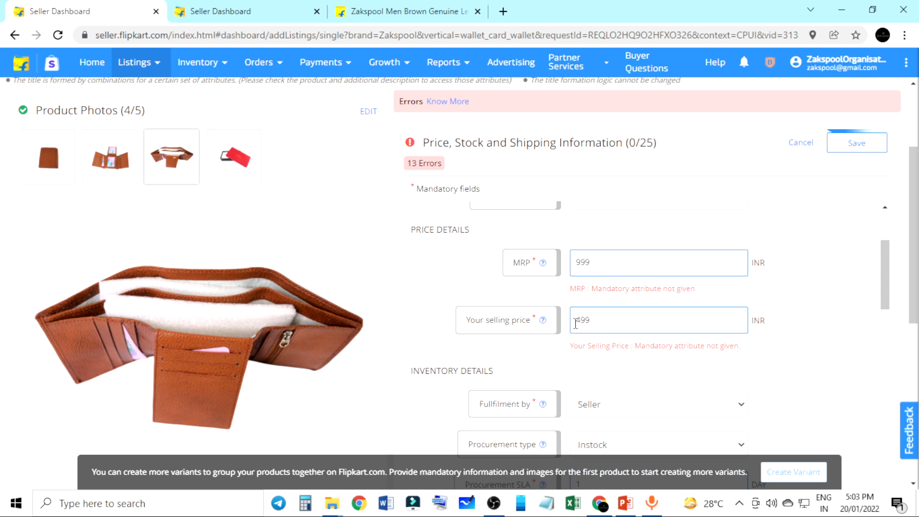
scroll(766, 340, down, 2)
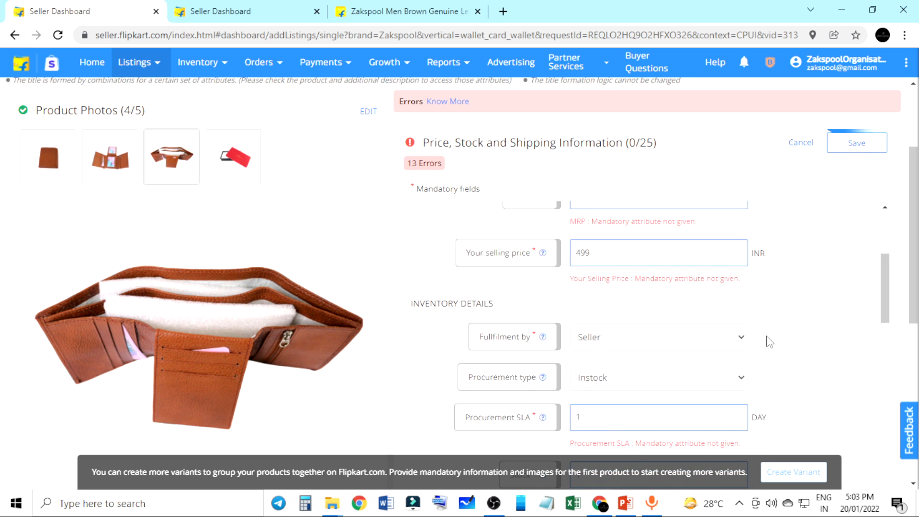
scroll(771, 343, down, 6)
scroll(696, 327, up, 2)
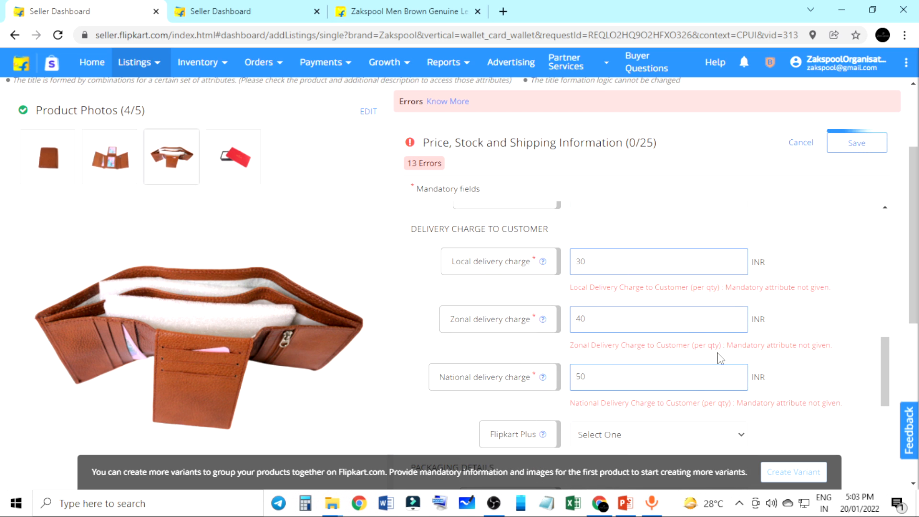
scroll(720, 362, down, 3)
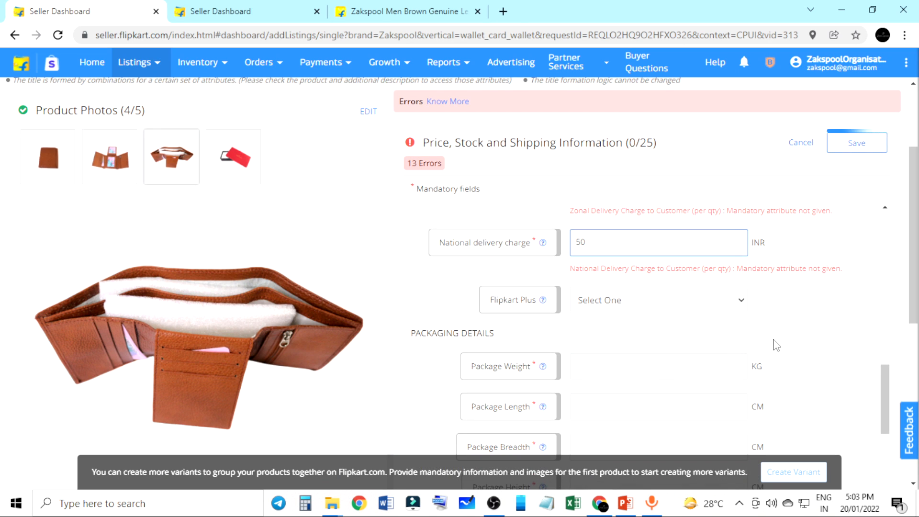
scroll(776, 345, up, 2)
Set the Flipkart Plus option to Plus Listing
scroll(778, 345, down, 3)
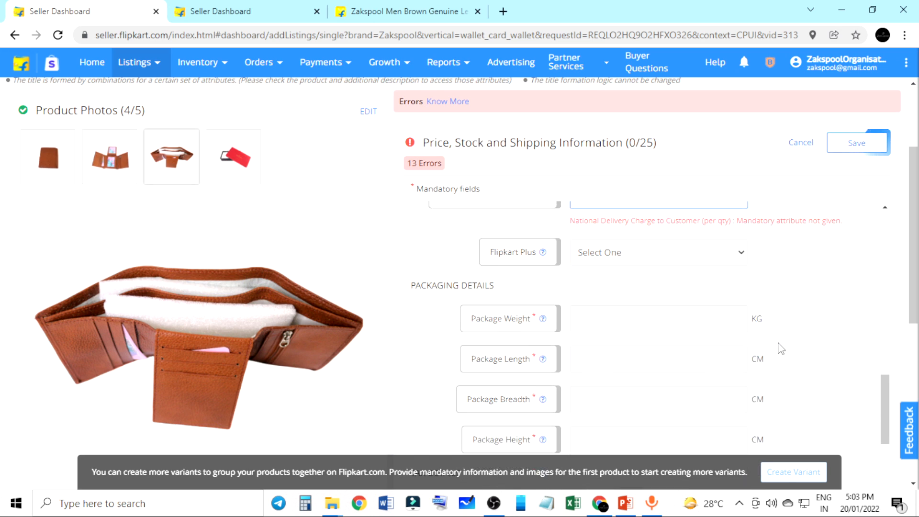
click(695, 242)
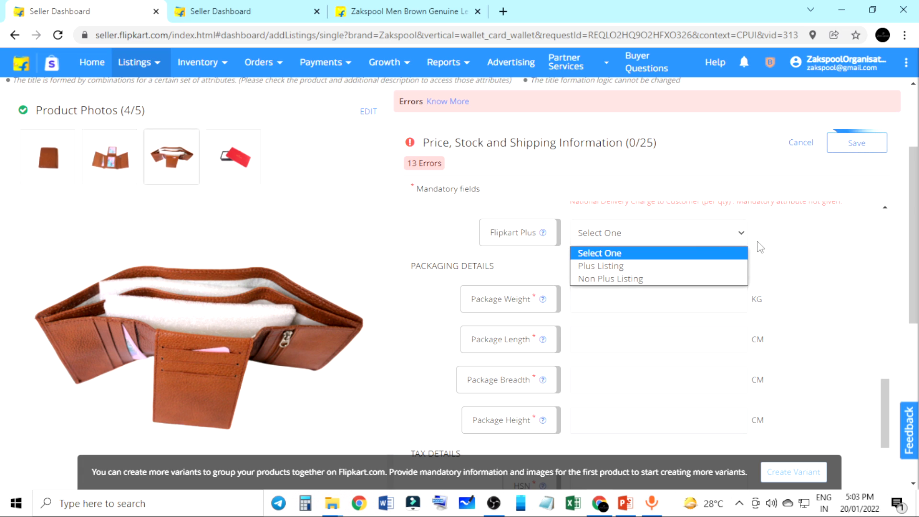
click(750, 243)
click(712, 238)
click(692, 271)
Look over the Packaging Details and Tax Details fields that still need filling
click(641, 300)
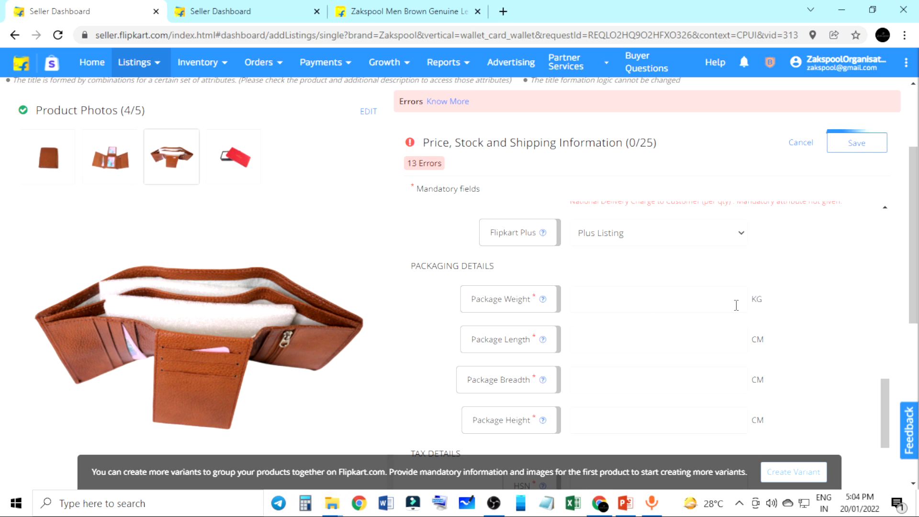
scroll(744, 326, down, 1)
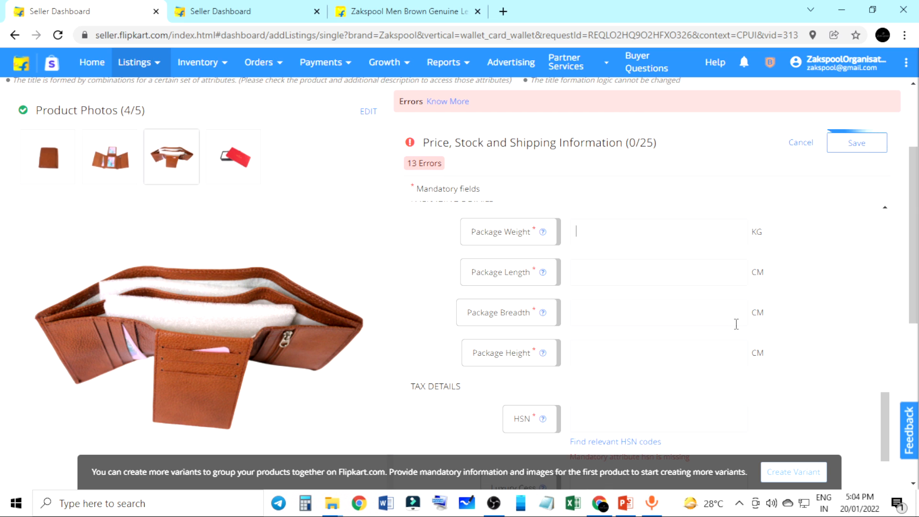
scroll(743, 333, up, 1)
scroll(743, 330, down, 1)
scroll(747, 330, down, 1)
scroll(747, 333, down, 2)
scroll(746, 332, up, 3)
scroll(746, 335, up, 1)
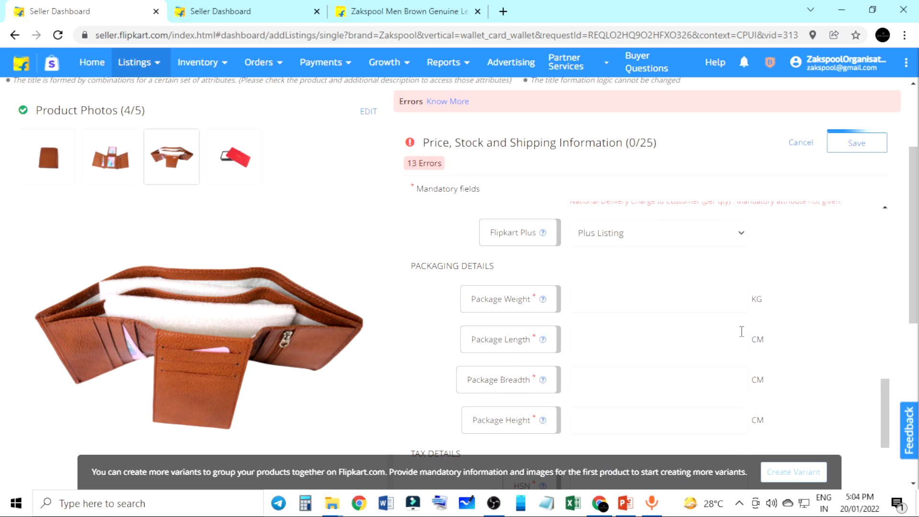
Open the existing Brown Chain Wallet listing from the active listings in the other Seller Dashboard page and check its package details
click(263, 8)
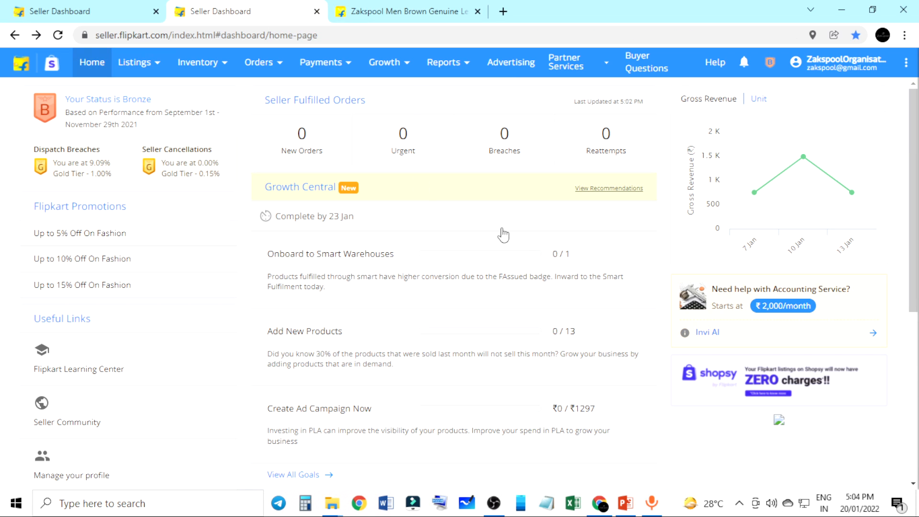
click(135, 62)
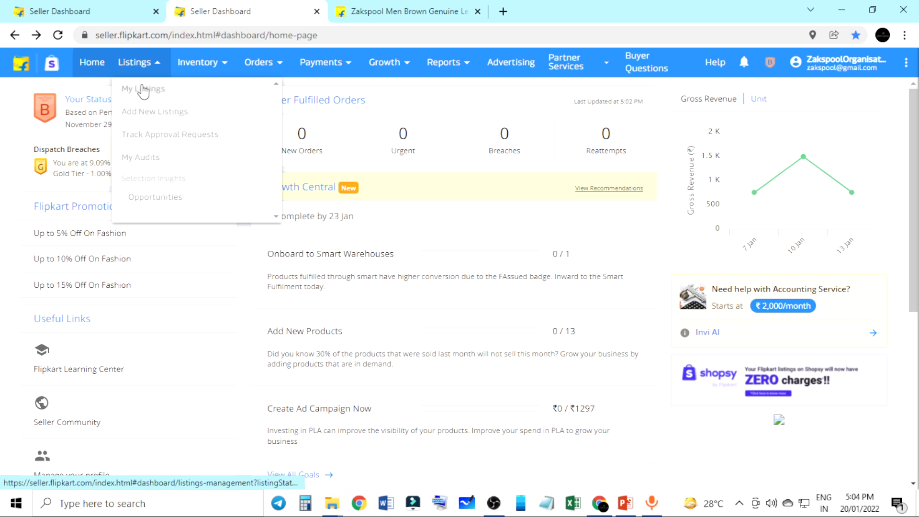
click(143, 90)
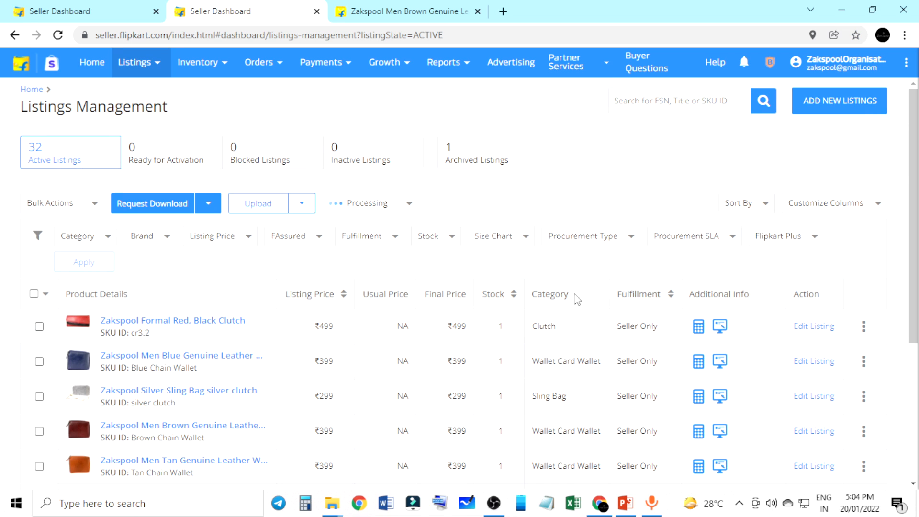
scroll(583, 296, down, 4)
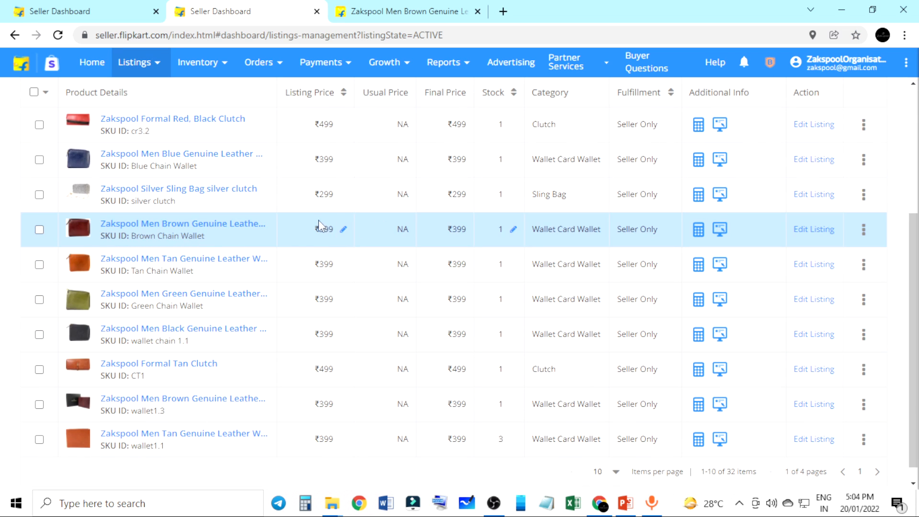
click(864, 229)
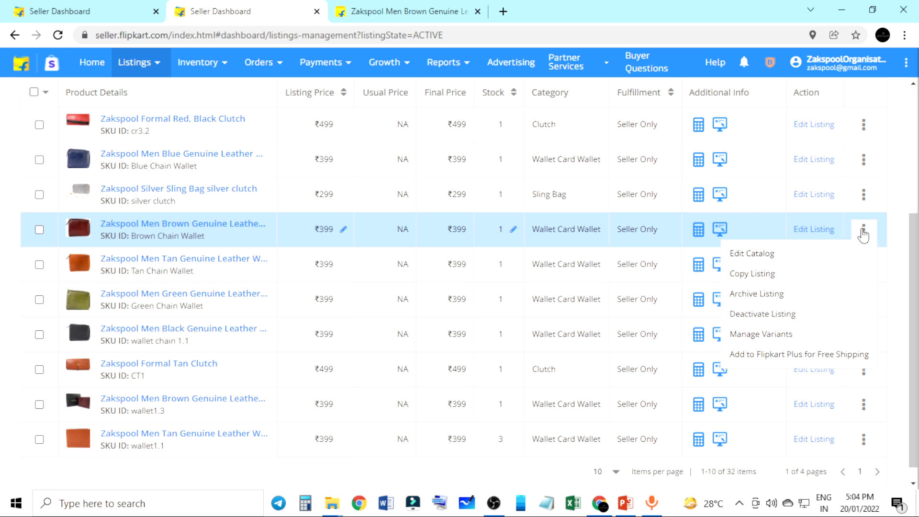
click(799, 230)
scroll(611, 263, down, 10)
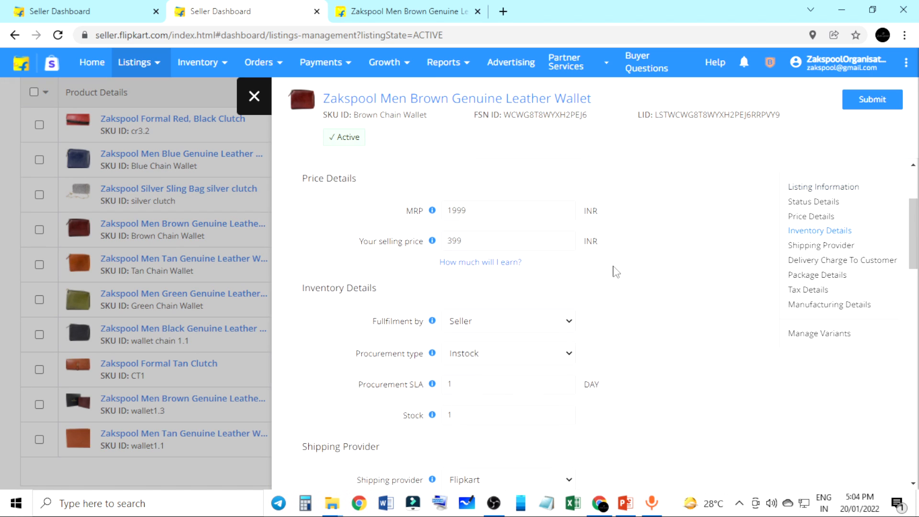
scroll(620, 274, down, 1)
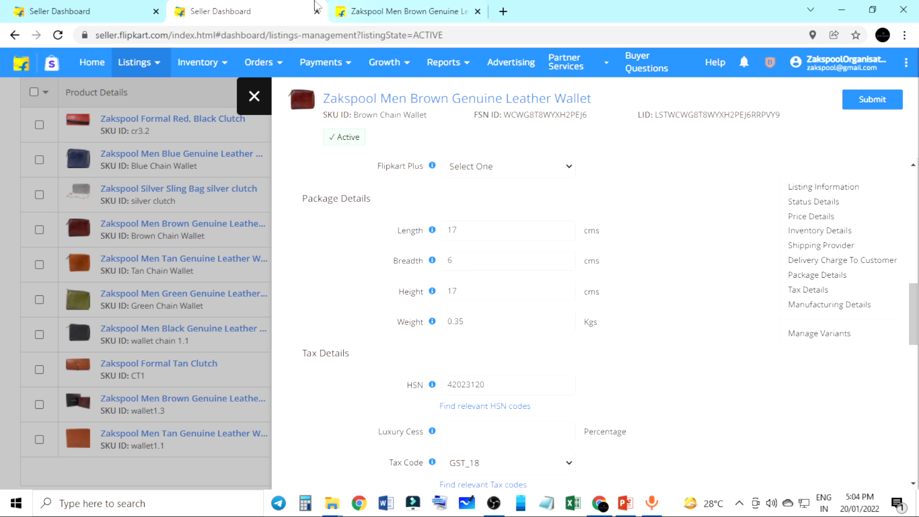
Return to the new listing and enter package length 17 cm, breadth 17 cm and height 6 cm
click(364, 8)
click(238, 6)
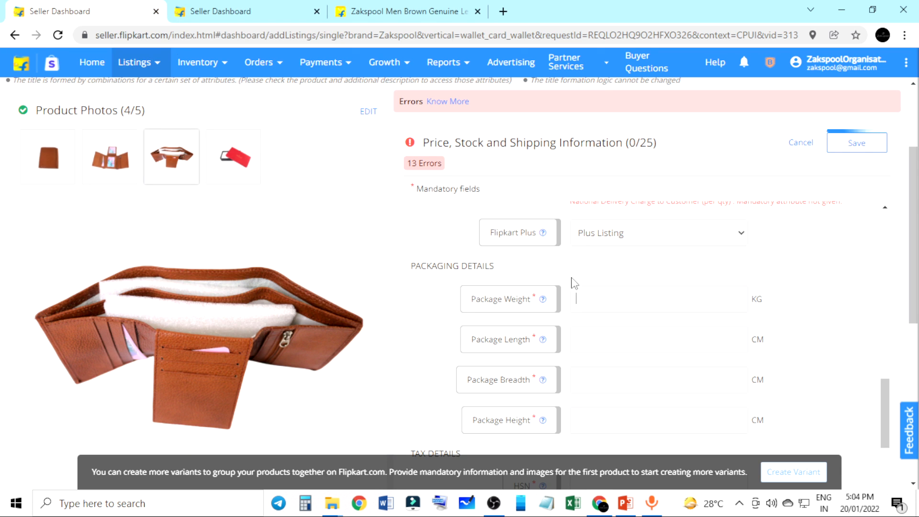
click(618, 355)
text(17)
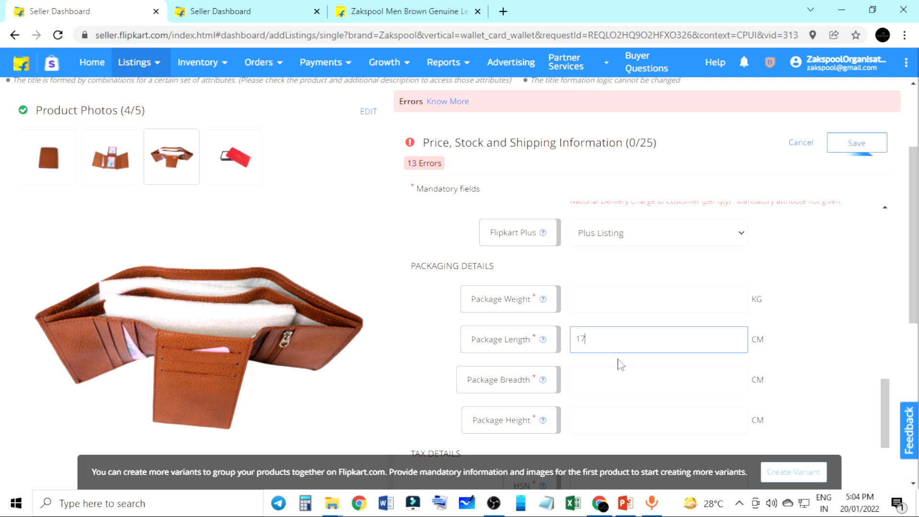
click(628, 385)
text(17)
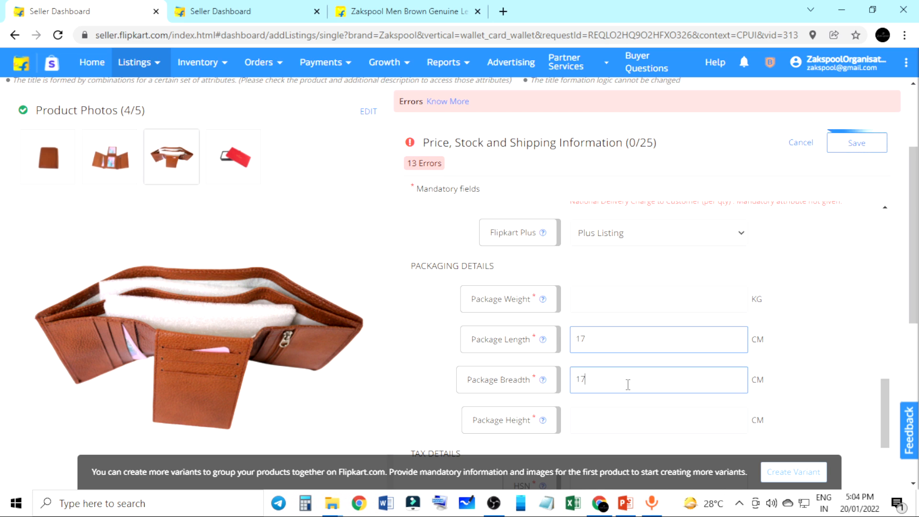
click(619, 422)
text(6)
Check the package weight in the existing wallet listing and set the new listing's Package Weight to 0.35 kg
click(213, 7)
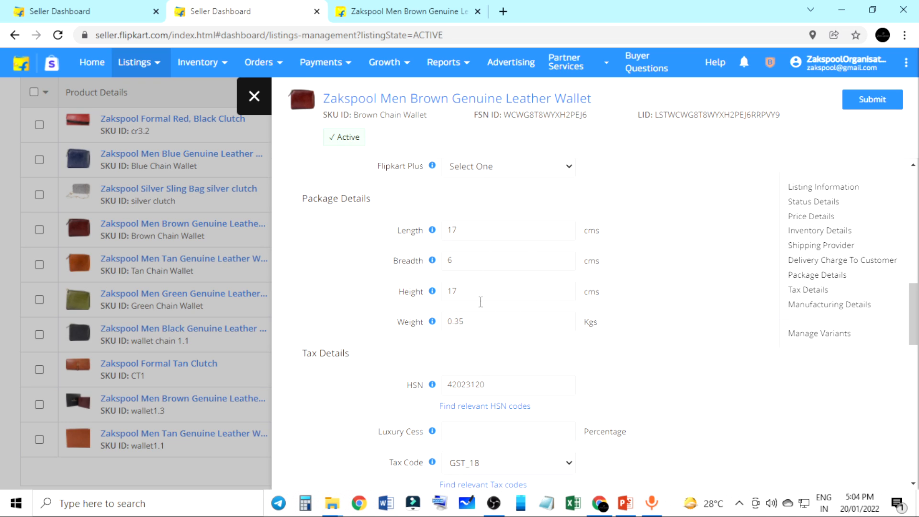
click(91, 14)
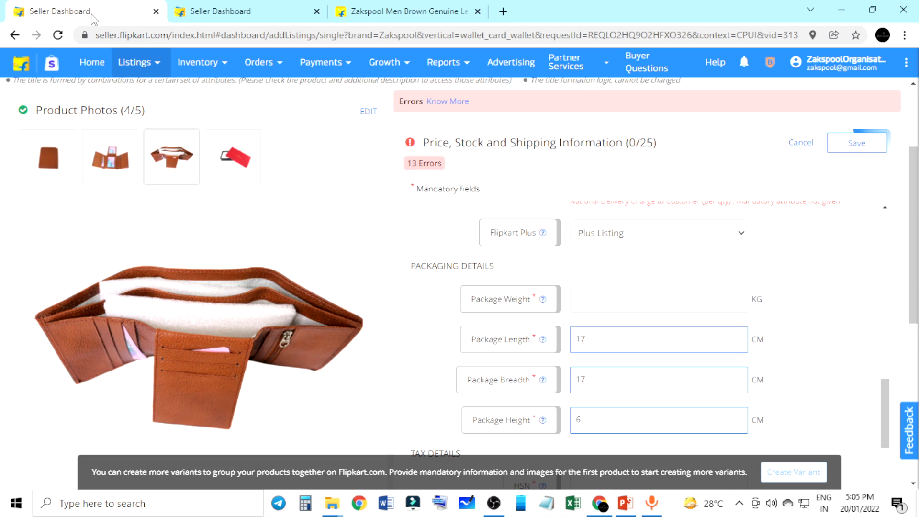
click(578, 304)
text(0.35)
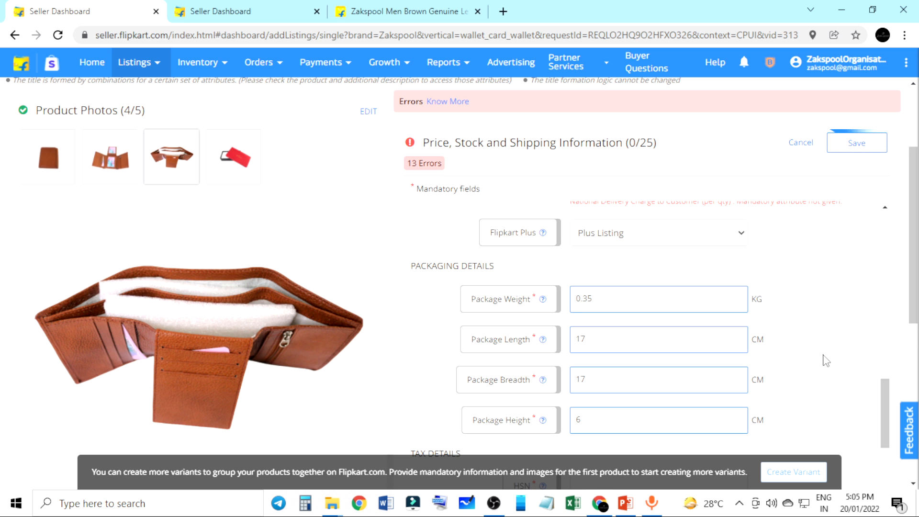
Open the list of relevant HSN codes for the HSN field in Tax Details
scroll(828, 368, down, 2)
scroll(828, 368, down, 3)
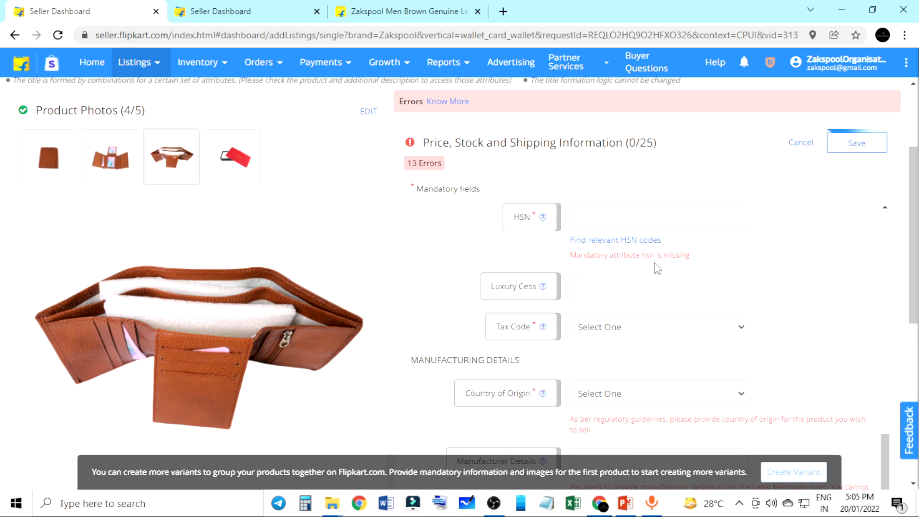
scroll(547, 291, up, 2)
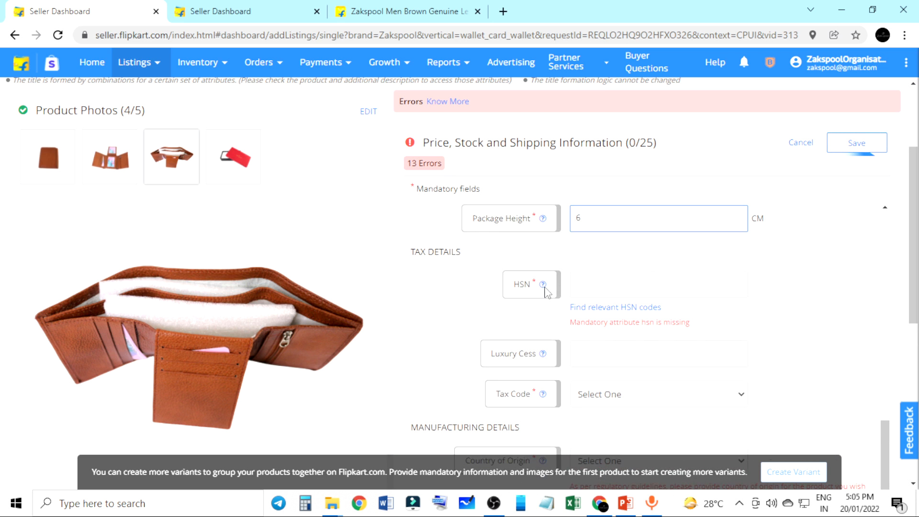
click(621, 310)
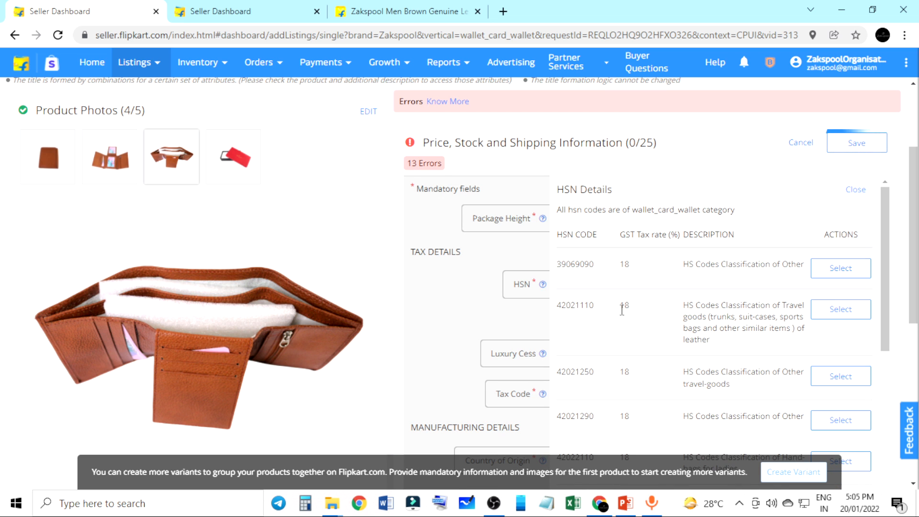
Examine the HSN codes, GST rates and descriptions for the wallet category to find the classification matching leather wallets
scroll(697, 379, down, 3)
scroll(699, 380, up, 5)
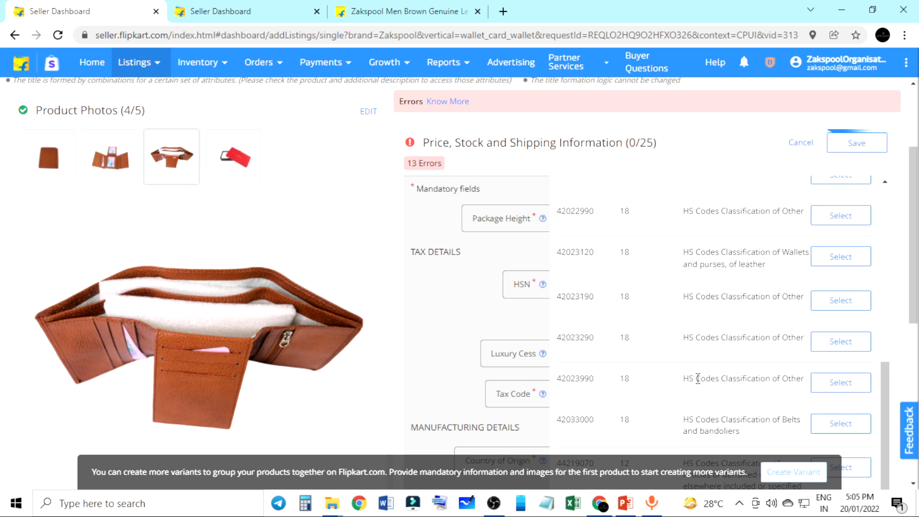
scroll(701, 383, up, 3)
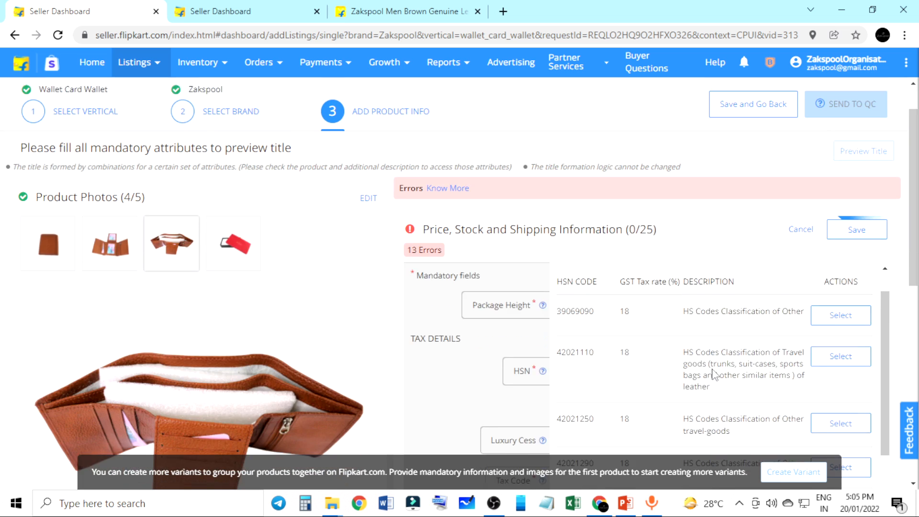
scroll(709, 378, down, 5)
scroll(767, 356, down, 10)
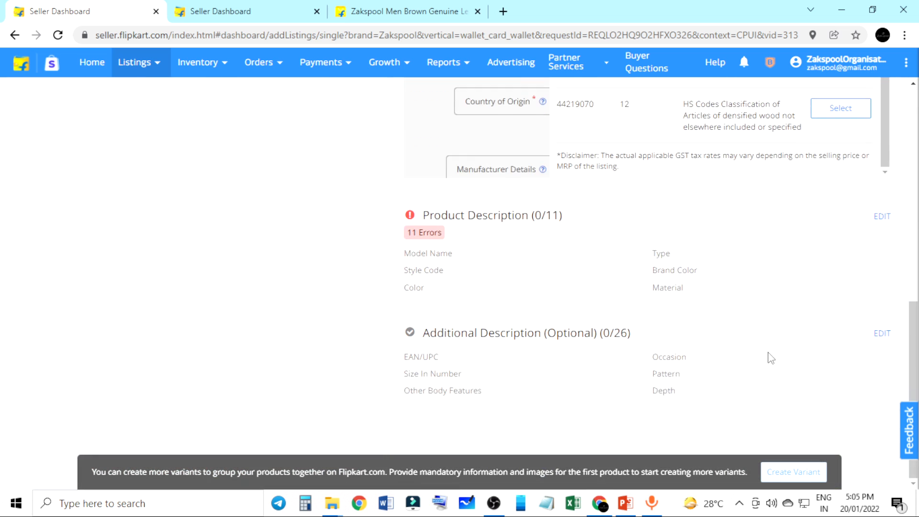
scroll(768, 357, up, 3)
scroll(771, 379, up, 1)
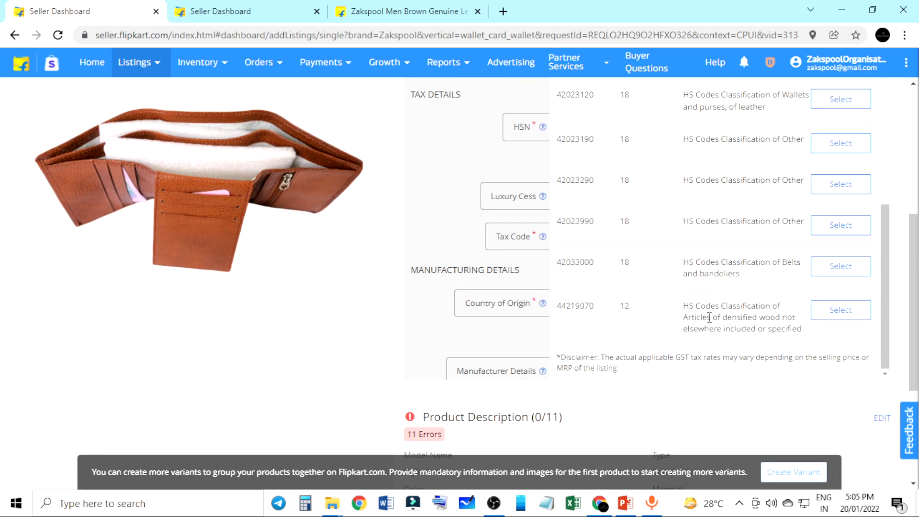
drag(669, 331, 731, 330)
click(734, 302)
scroll(736, 317, up, 3)
scroll(737, 316, up, 5)
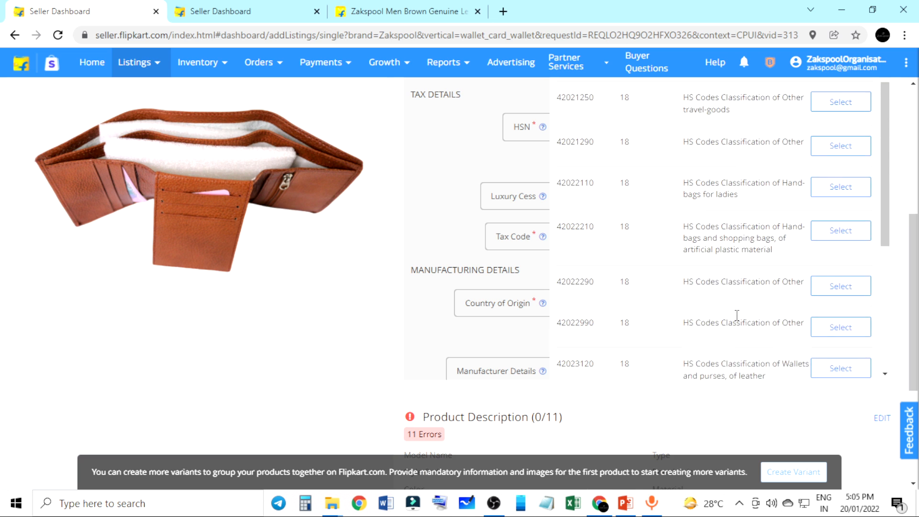
scroll(736, 297, up, 1)
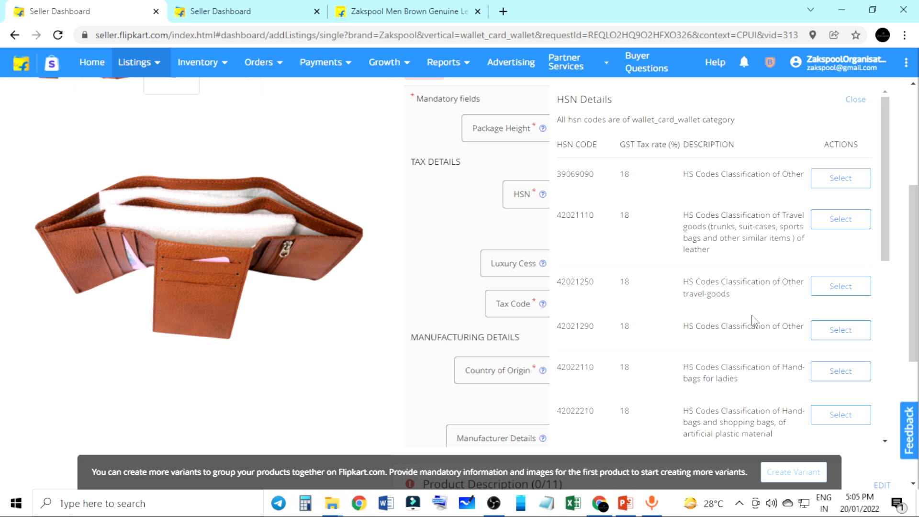
scroll(755, 320, down, 1)
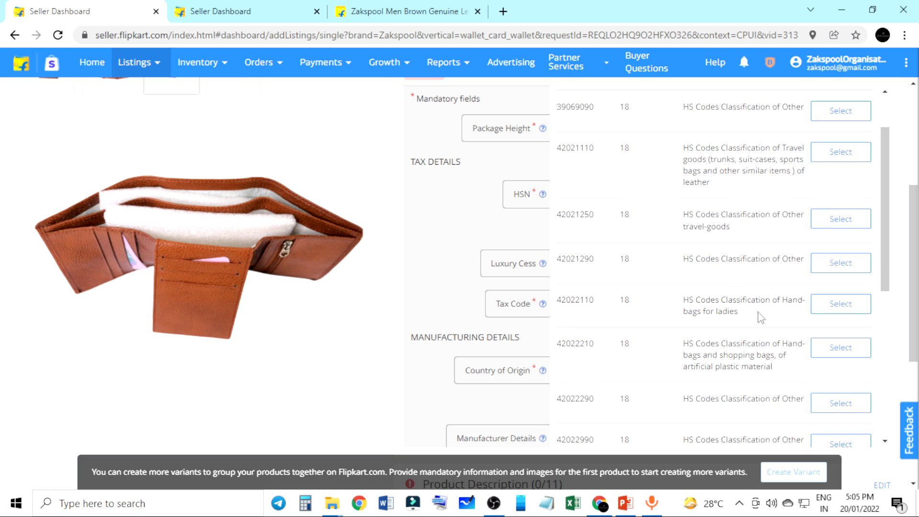
scroll(699, 308, down, 2)
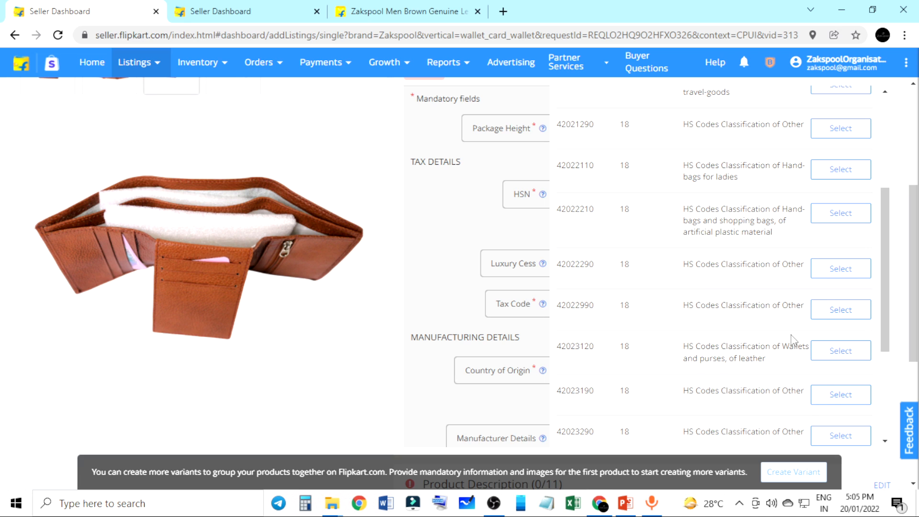
scroll(791, 335, down, 1)
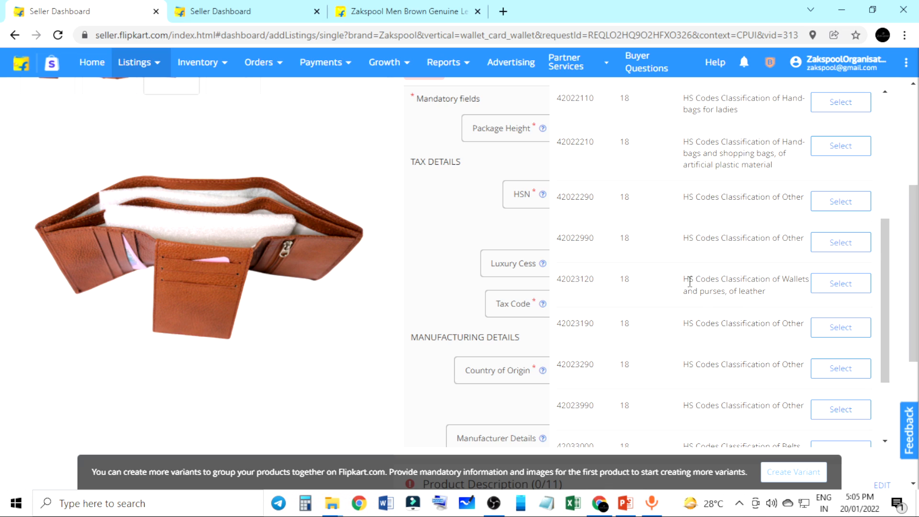
Choose HSN code 42023120, wallets and purses of leather, for the listing's tax details
drag(717, 281, 767, 305)
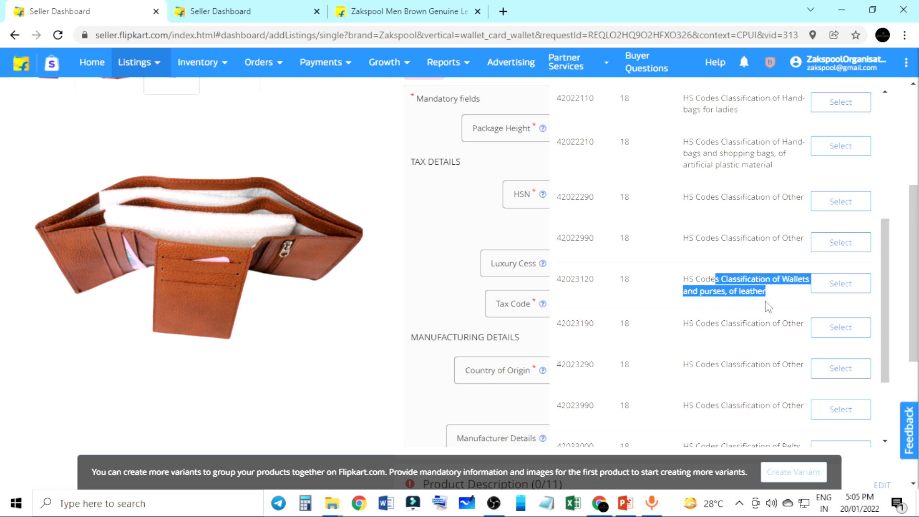
click(837, 284)
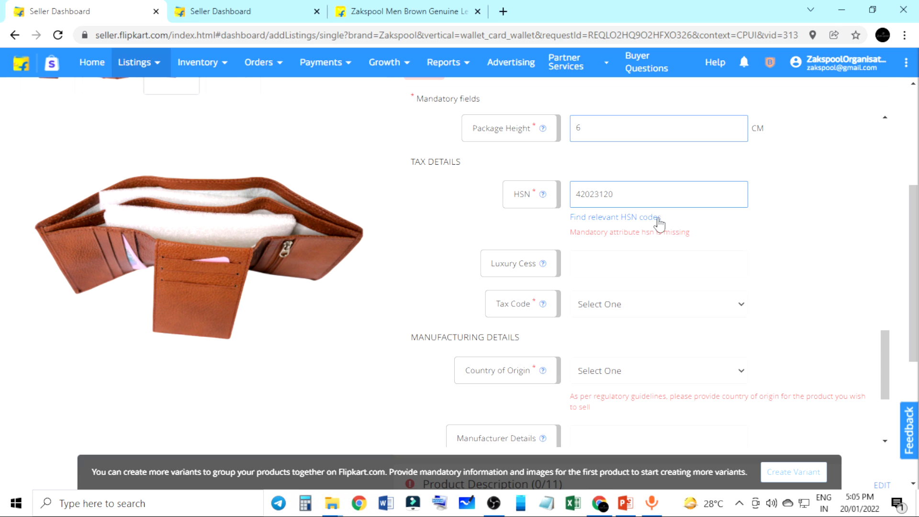
drag(663, 219, 572, 218)
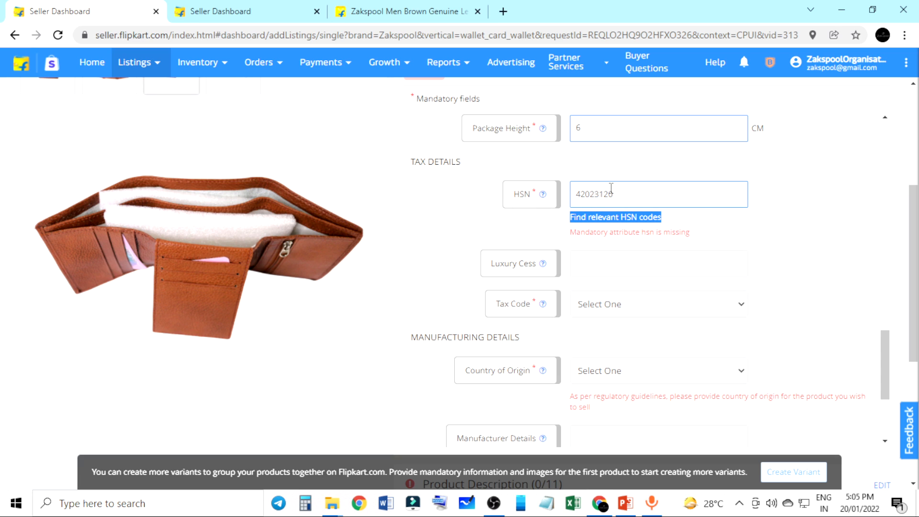
click(697, 228)
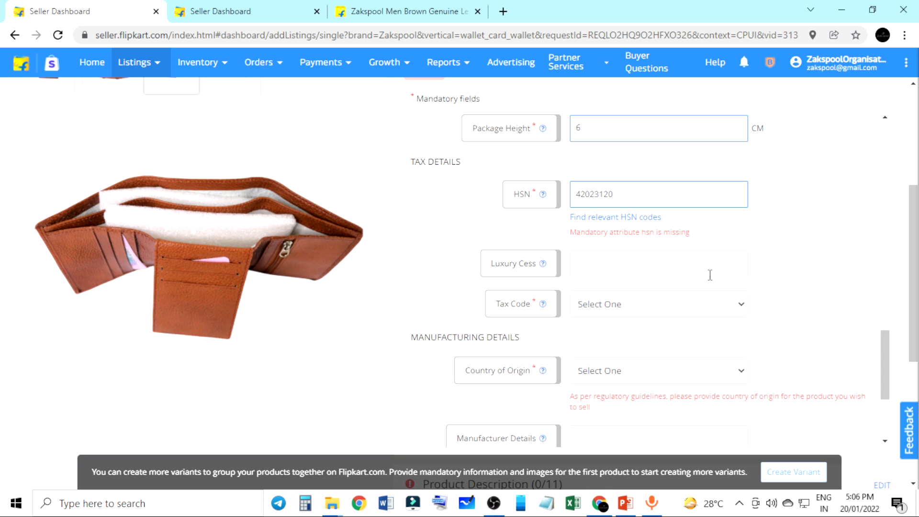
Set the Tax Code to GST_18
scroll(713, 287, down, 3)
click(609, 177)
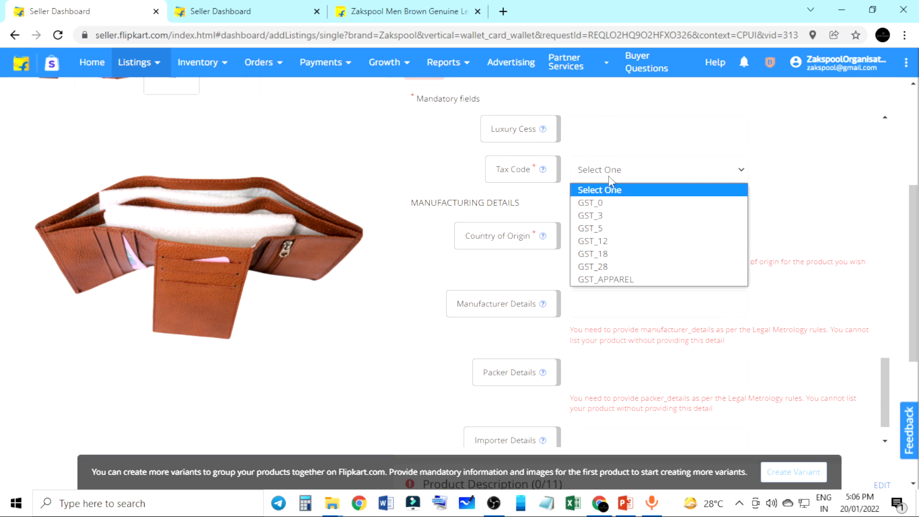
click(842, 186)
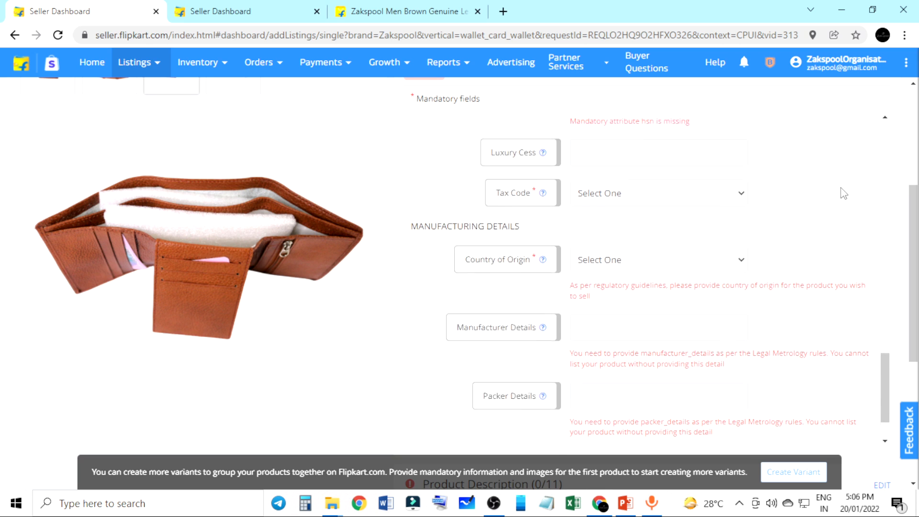
scroll(785, 222, up, 3)
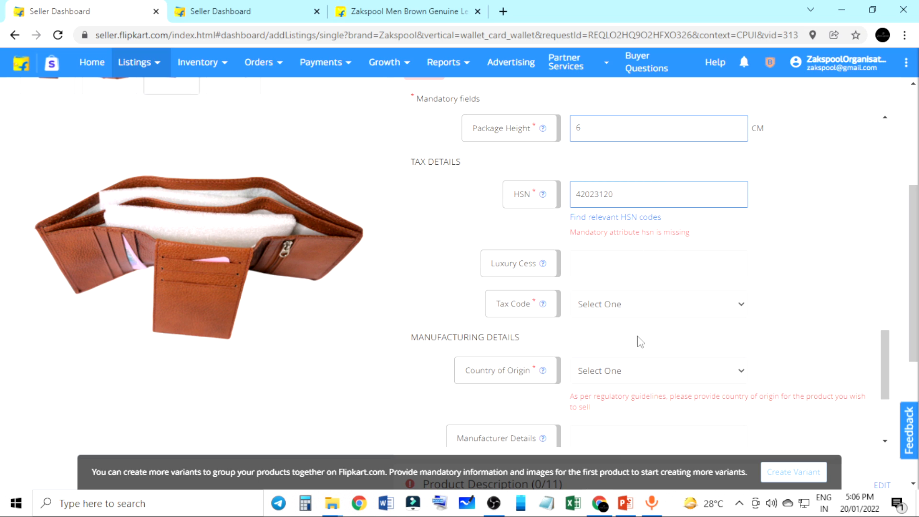
click(643, 311)
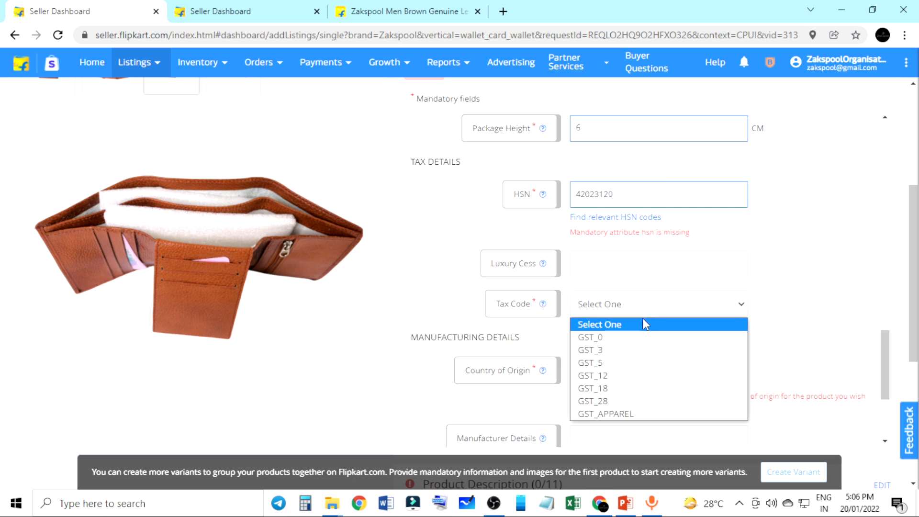
click(628, 386)
click(872, 287)
Set Country of Origin to India and enter "Zakspool Organisation" as the Manufacturer Details
scroll(811, 251, down, 3)
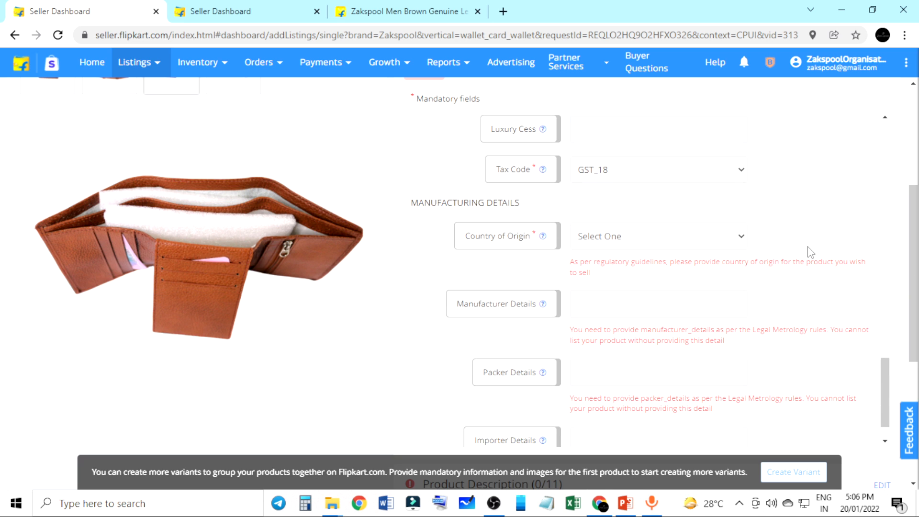
click(718, 241)
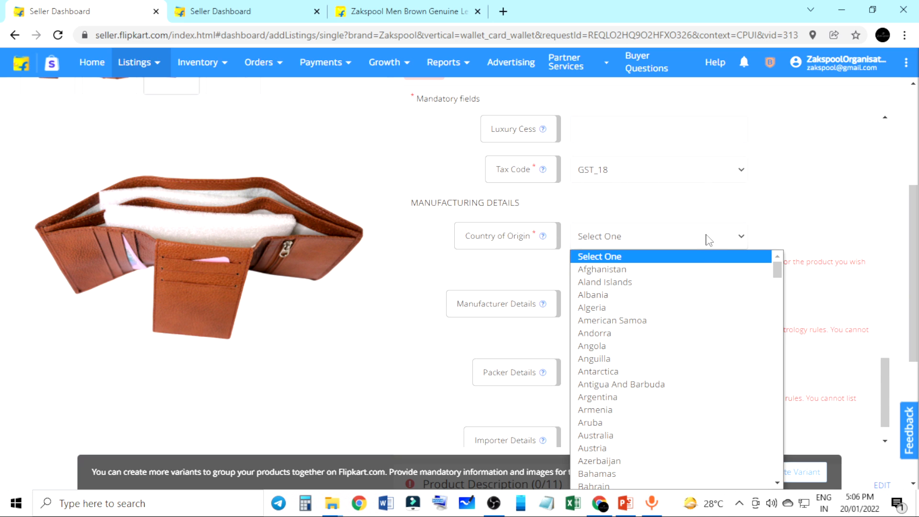
text(in)
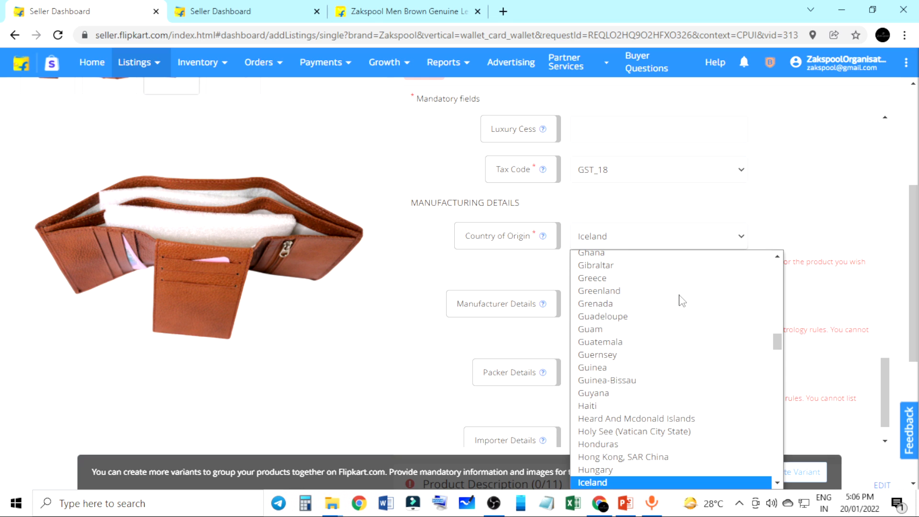
click(673, 483)
click(628, 332)
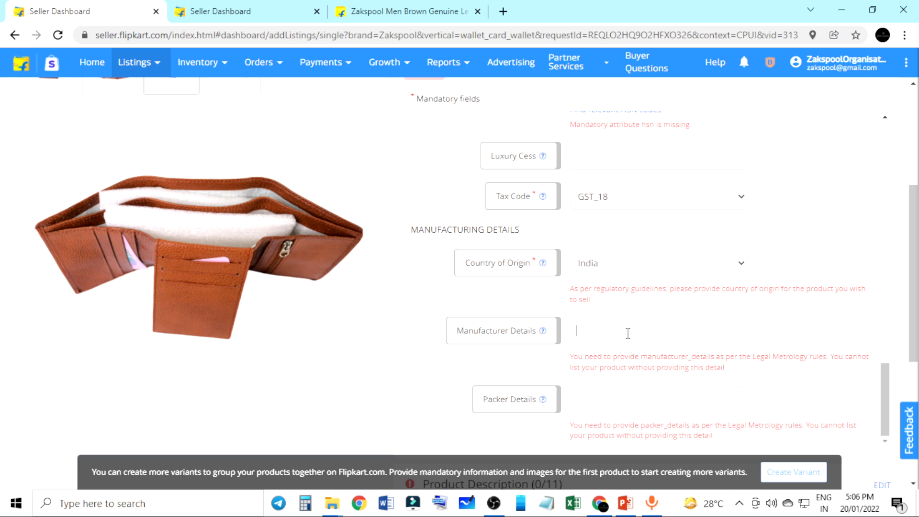
text(Zakspool Organisation)
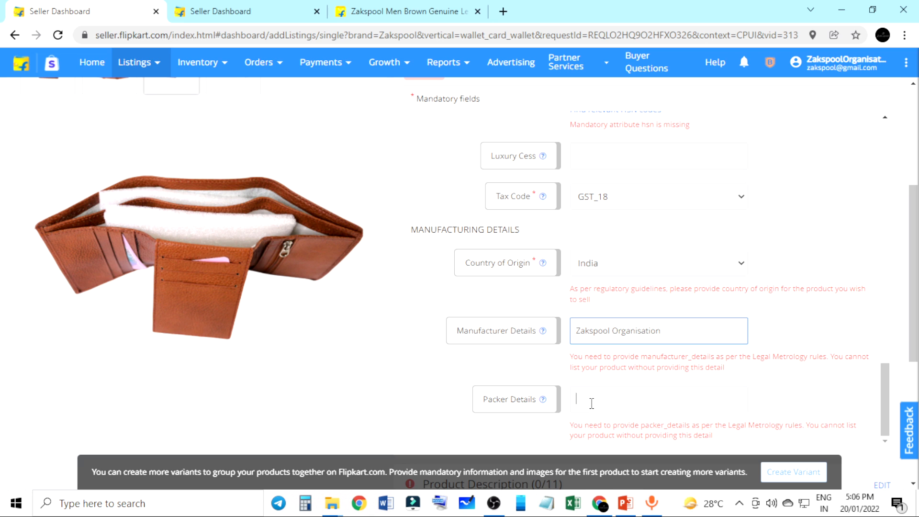
Copy the Manufacturer Details text "Zakspool Organisation" into the Packer Details
scroll(810, 388, down, 1)
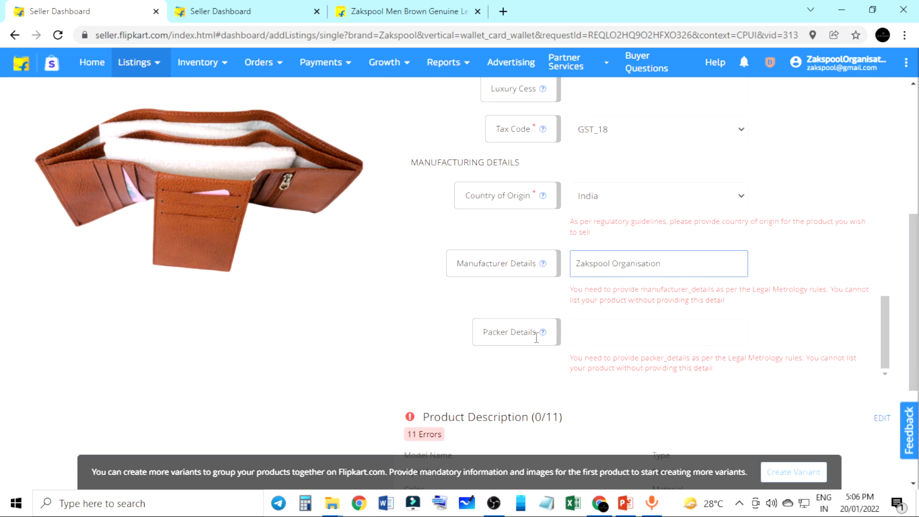
mouse_move(545, 341)
triple_click(668, 263)
right_click(644, 267)
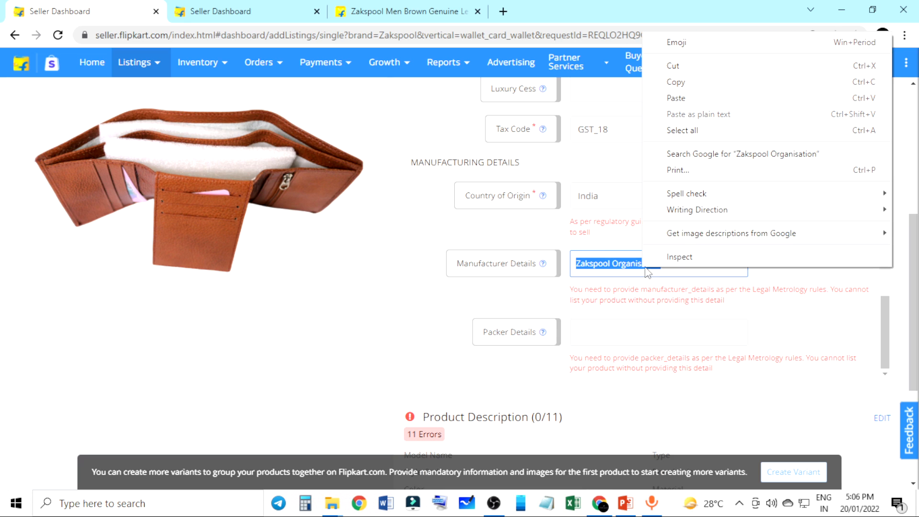
click(677, 82)
click(622, 328)
right_click(622, 328)
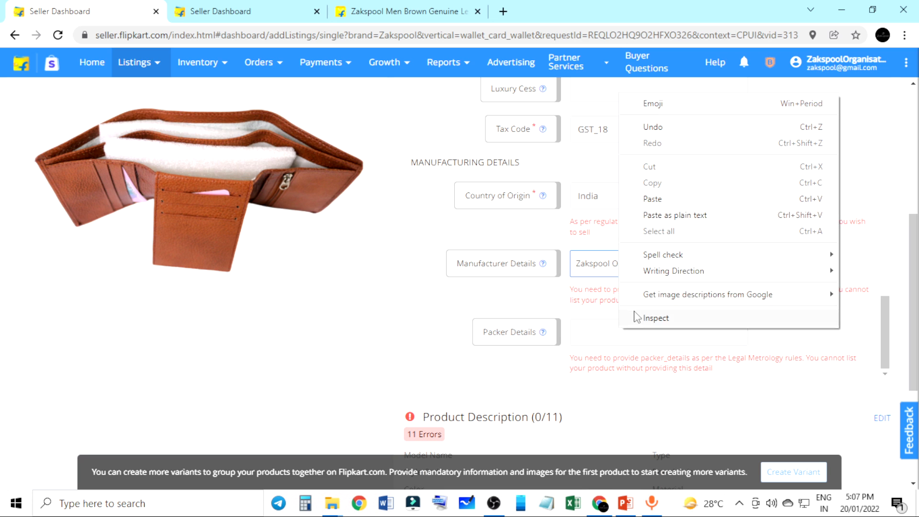
click(656, 196)
Save the Price, Stock and Shipping Information section
scroll(804, 351, down, 3)
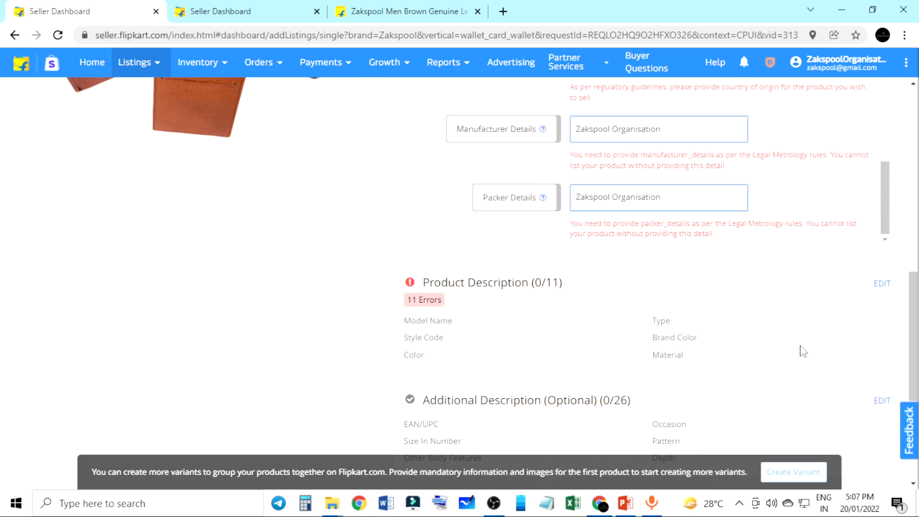
scroll(702, 330, down, 2)
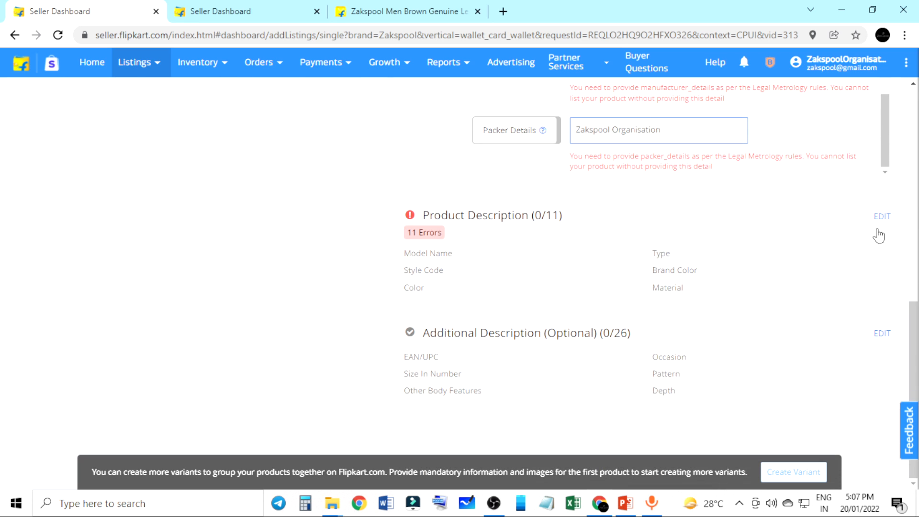
scroll(891, 223, up, 4)
scroll(829, 316, up, 12)
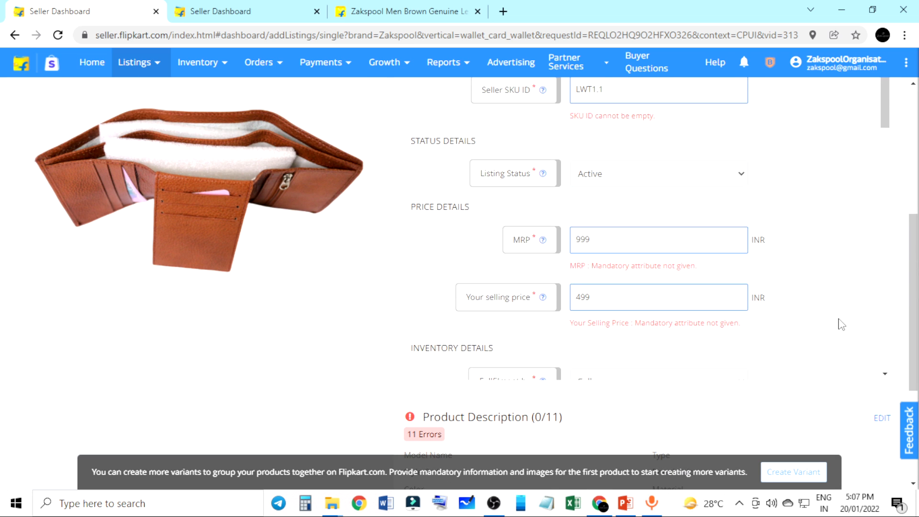
scroll(841, 321, up, 5)
click(857, 263)
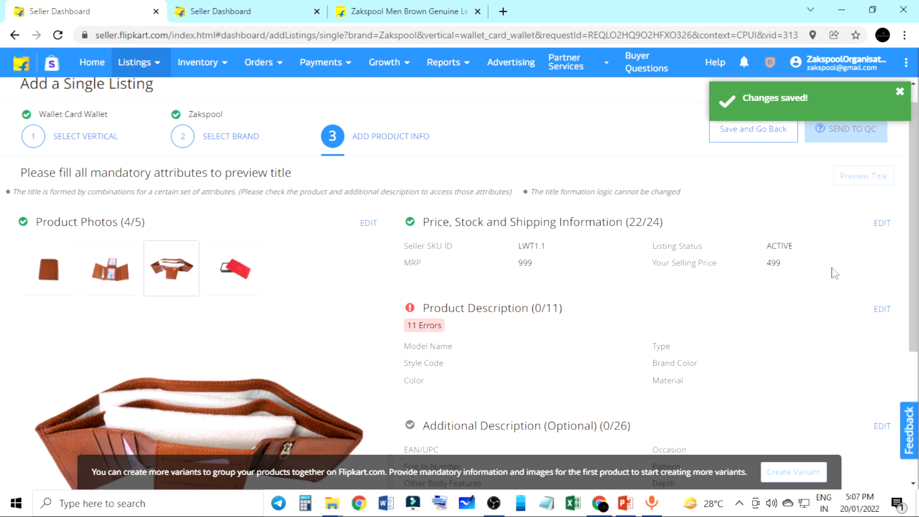
scroll(838, 280, down, 1)
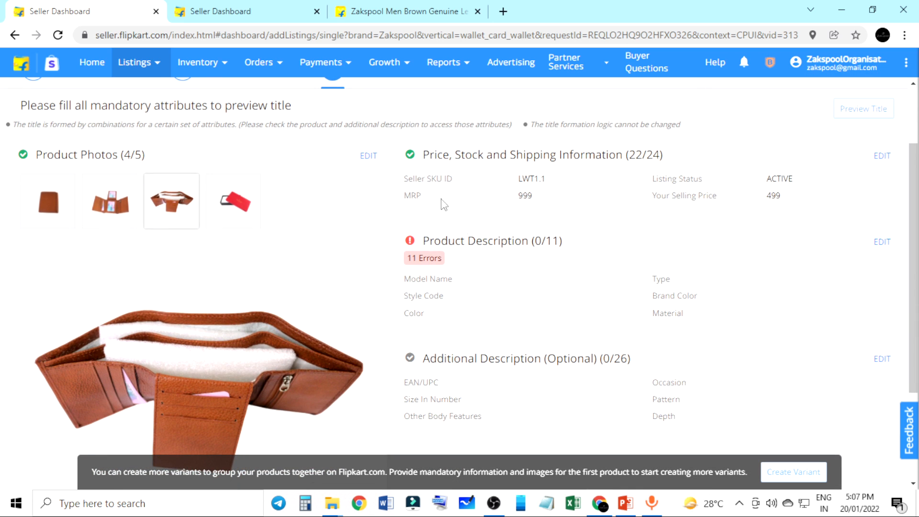
drag(422, 155, 664, 153)
click(688, 209)
click(645, 193)
Open the Product Description section for editing and copy the seller SKU ID LWT1.1 into Model Name
click(883, 242)
scroll(814, 335, down, 1)
scroll(782, 337, up, 1)
click(577, 322)
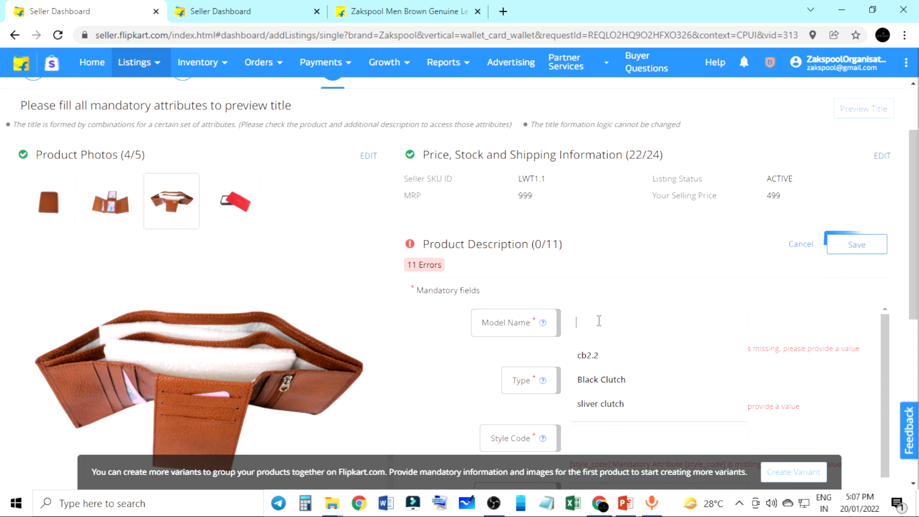
drag(517, 179, 551, 180)
right_click(540, 179)
click(560, 189)
click(593, 321)
right_click(593, 322)
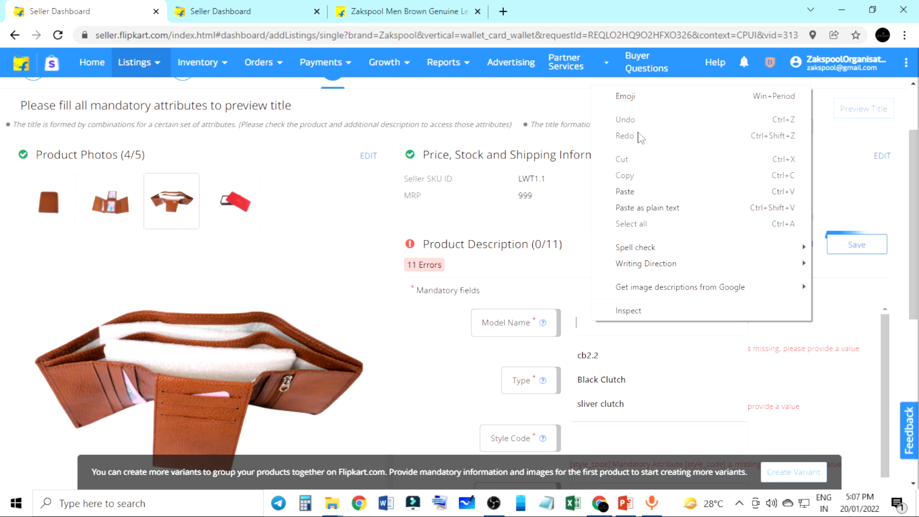
click(625, 192)
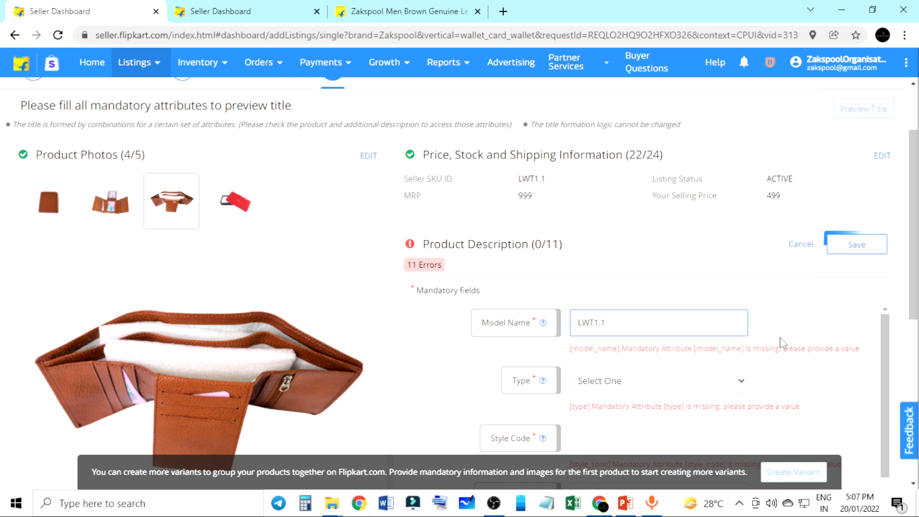
Set the product Type to Wallet
scroll(792, 345, down, 3)
scroll(792, 345, up, 3)
click(676, 387)
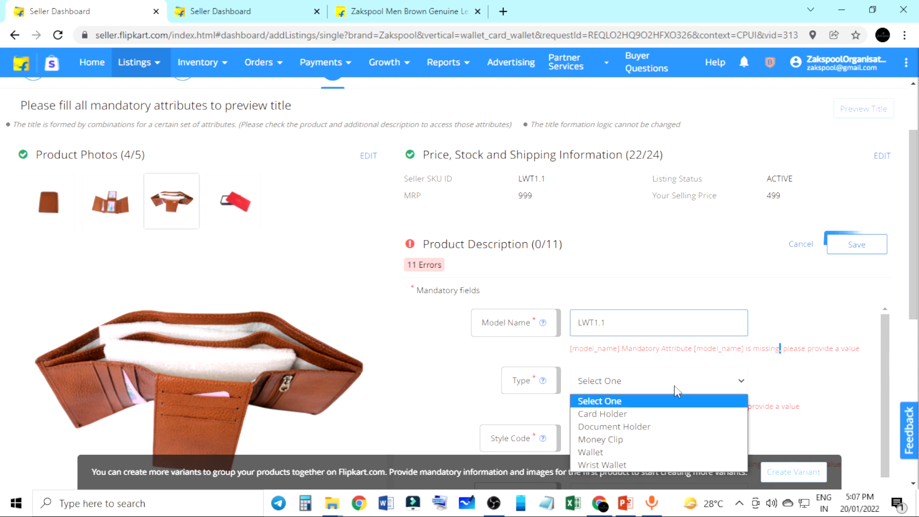
click(663, 453)
click(782, 382)
Check the explanation of Style Code and paste LWT1.1 as its value
scroll(761, 376, down, 3)
scroll(737, 381, up, 3)
scroll(718, 396, down, 1)
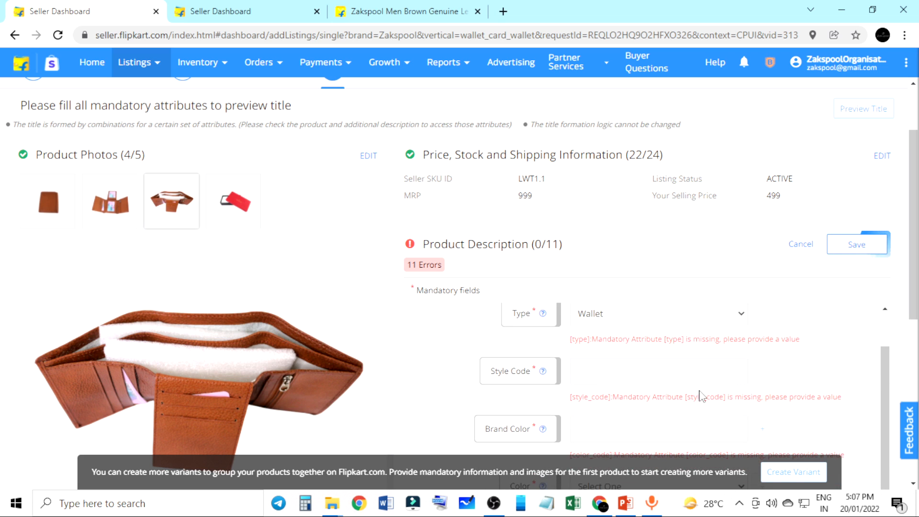
click(633, 379)
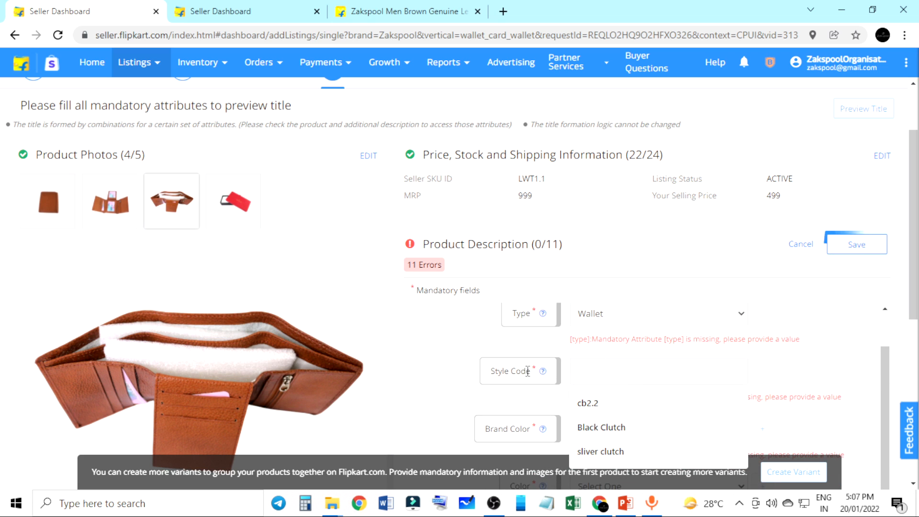
mouse_move(544, 372)
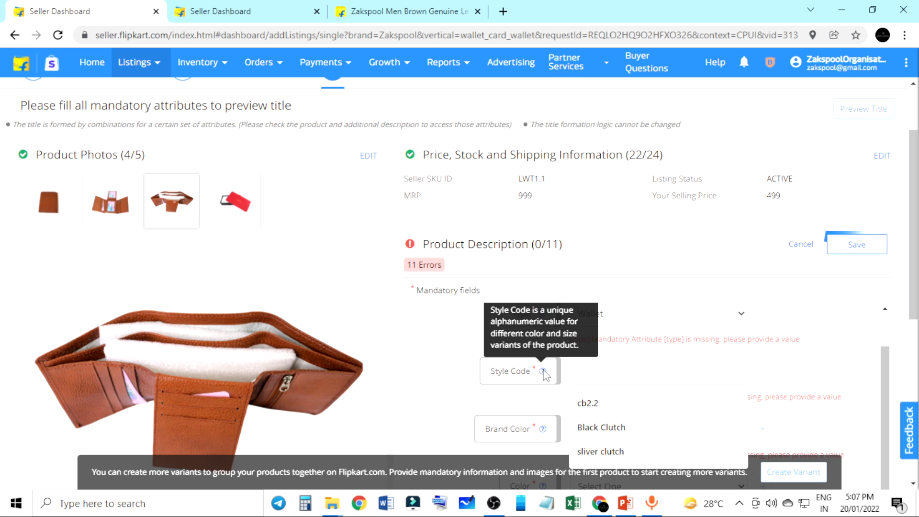
right_click(580, 366)
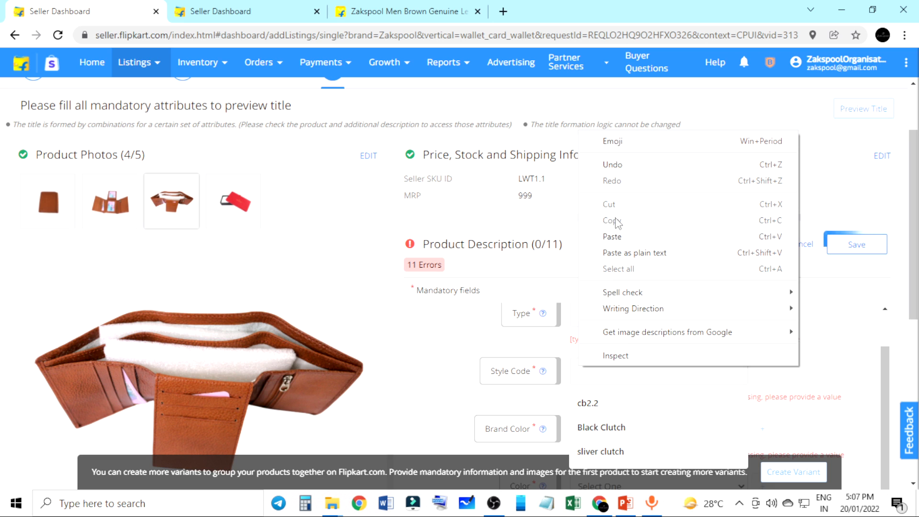
click(613, 237)
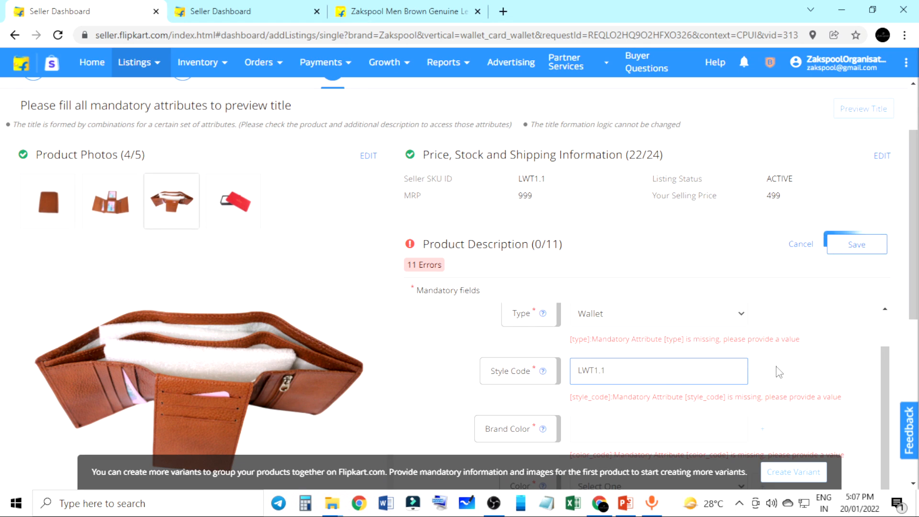
Enter Tan as the Brand Color, add a second Brand Color entry, and set Color to Tan
scroll(718, 369, down, 3)
scroll(767, 370, up, 1)
click(617, 367)
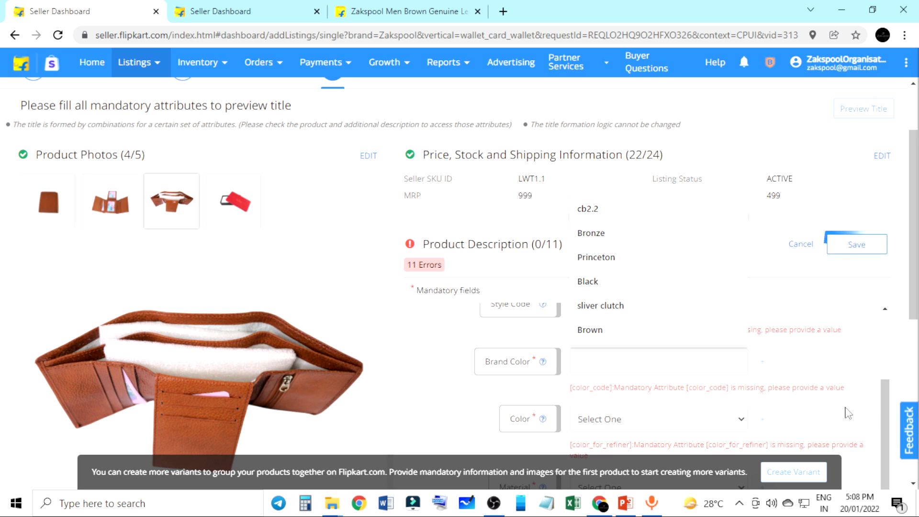
text(Tan)
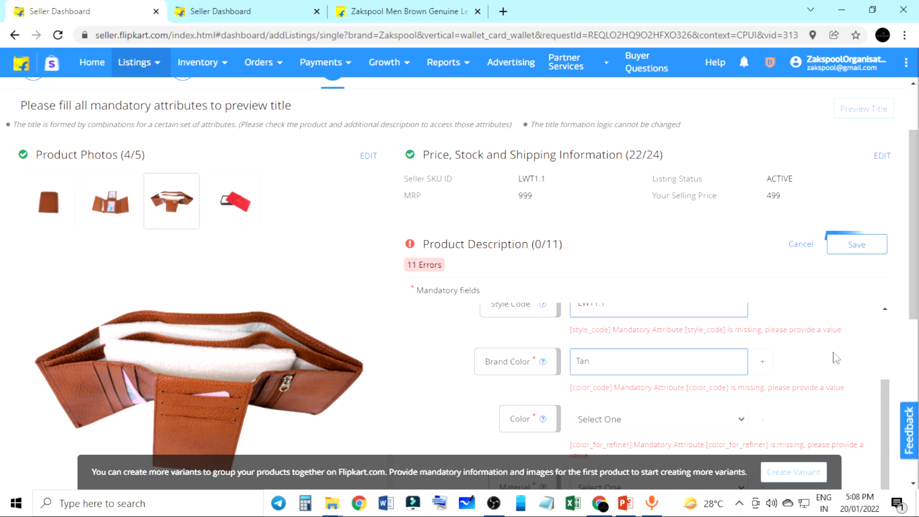
click(769, 363)
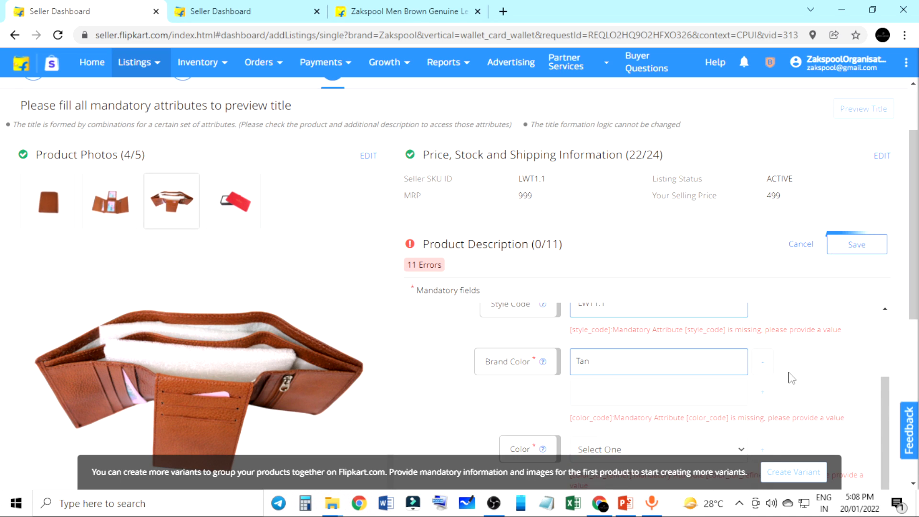
scroll(790, 378, down, 1)
click(653, 382)
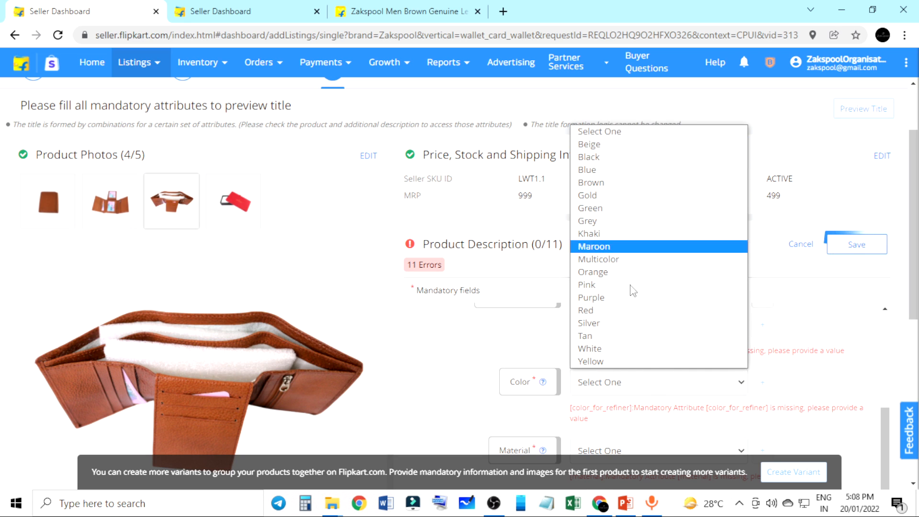
click(620, 335)
Set Material to Genuine Leather and Ideal For to Men & Women in the Product Description
scroll(807, 400, down, 1)
click(697, 389)
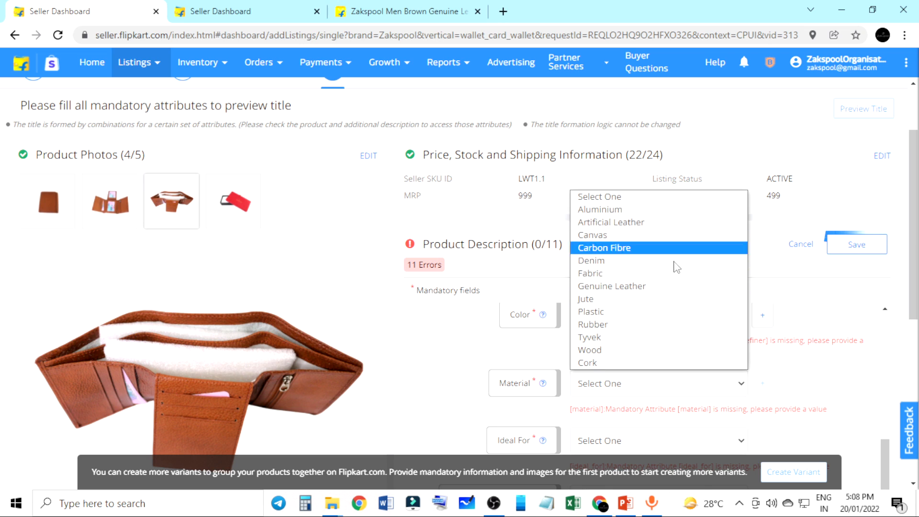
click(676, 286)
scroll(801, 383, down, 1)
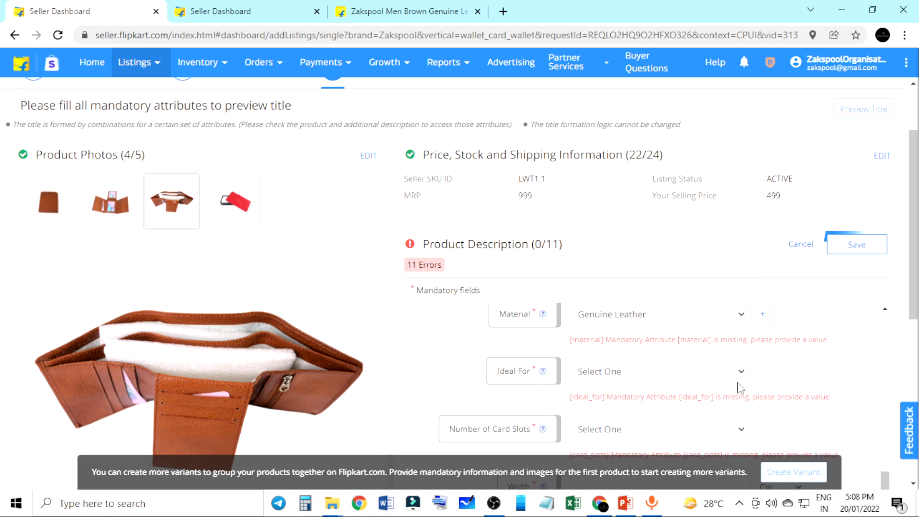
click(708, 378)
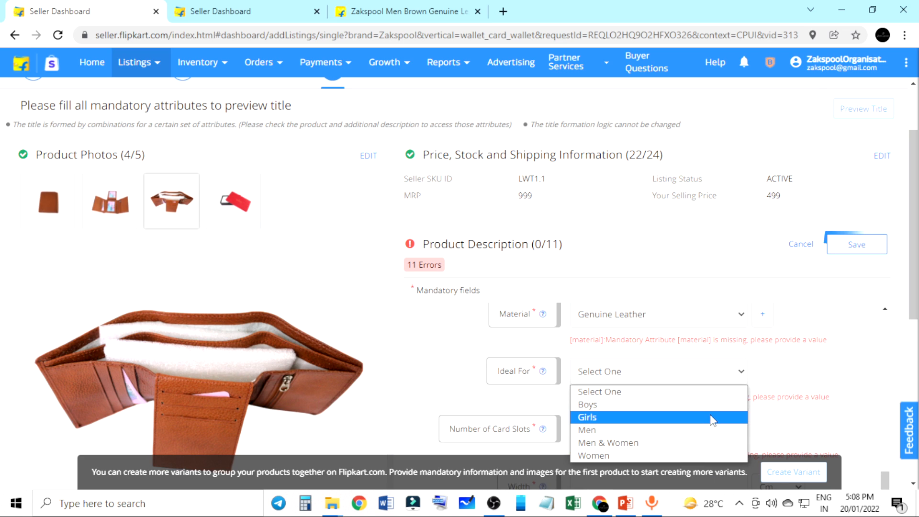
click(713, 443)
click(784, 383)
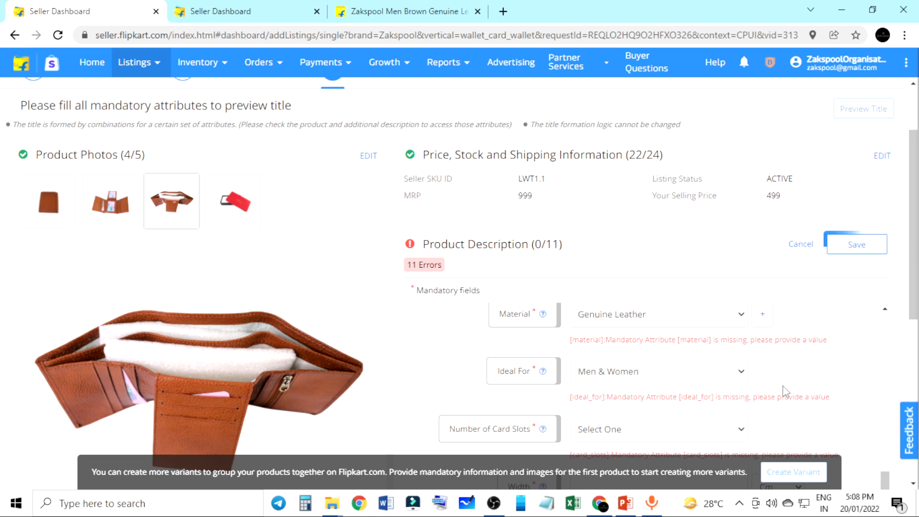
Check the photo of the opened wallet's inside and set Number of Card Slots to 13
scroll(766, 378, down, 1)
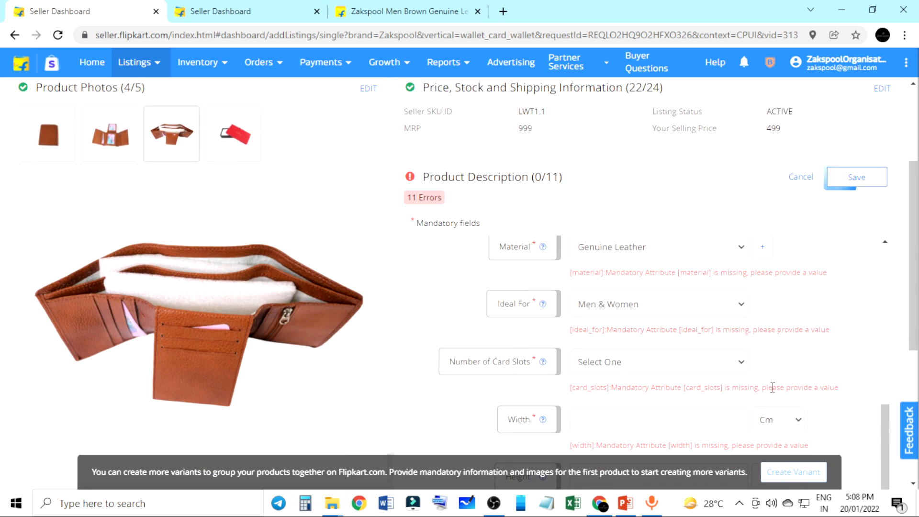
click(721, 367)
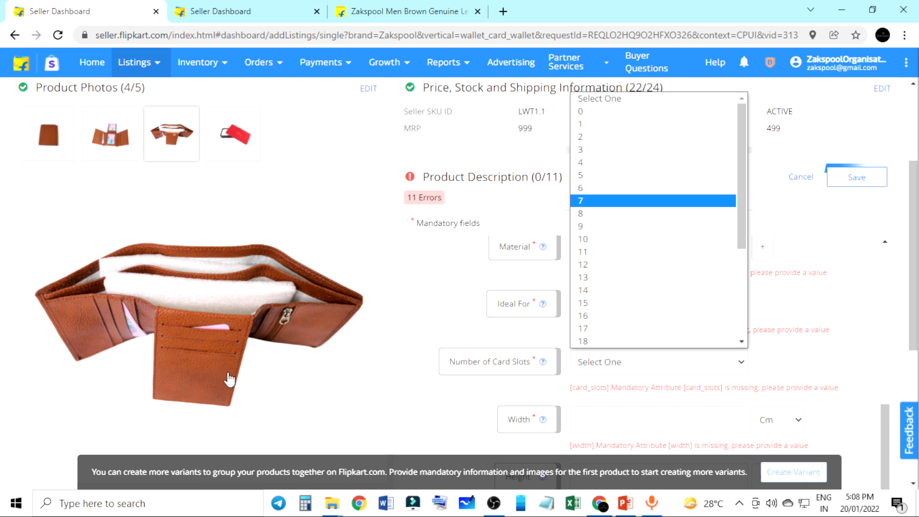
click(109, 149)
click(111, 152)
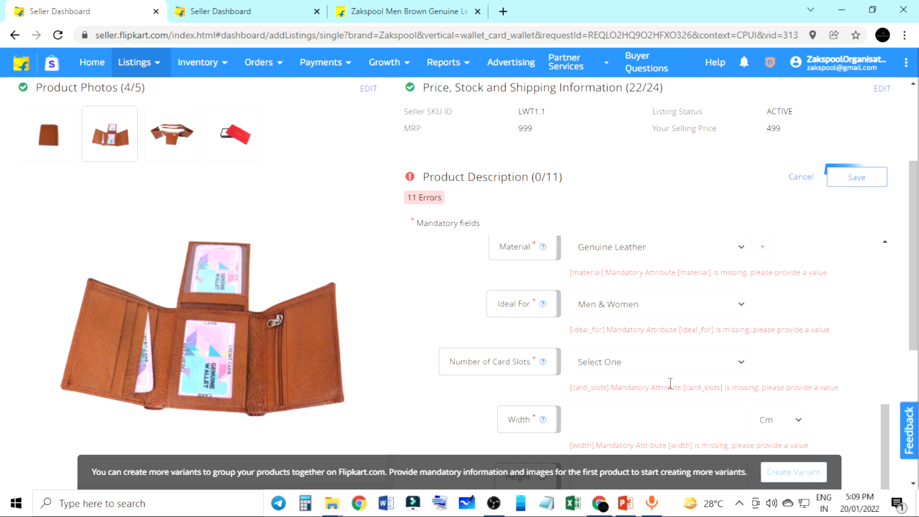
scroll(671, 385, down, 3)
click(638, 235)
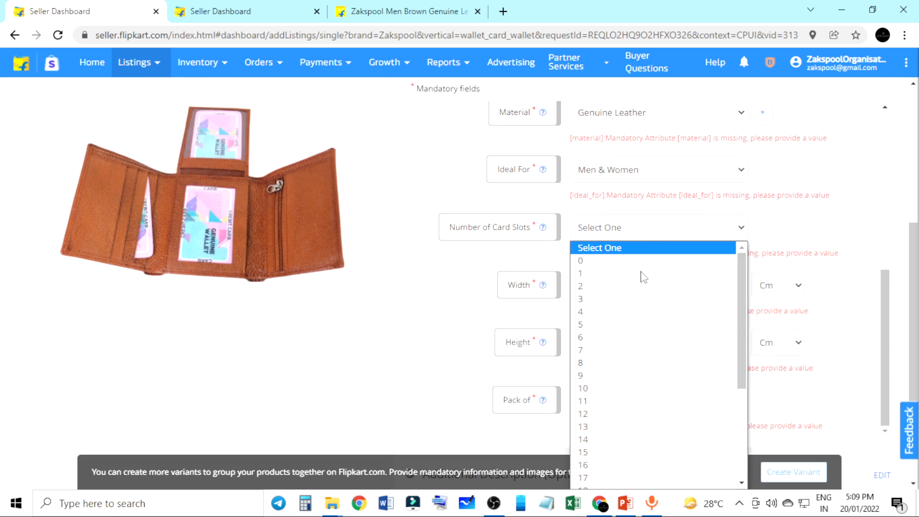
click(622, 427)
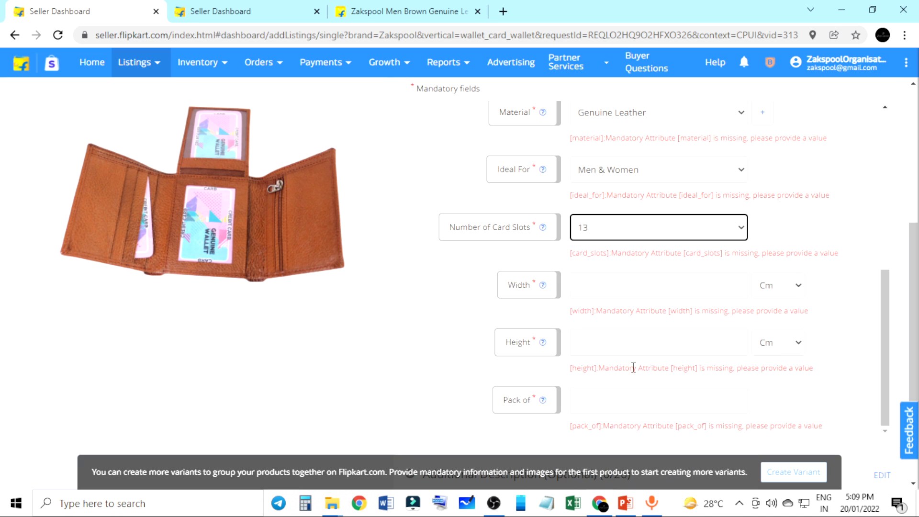
click(827, 227)
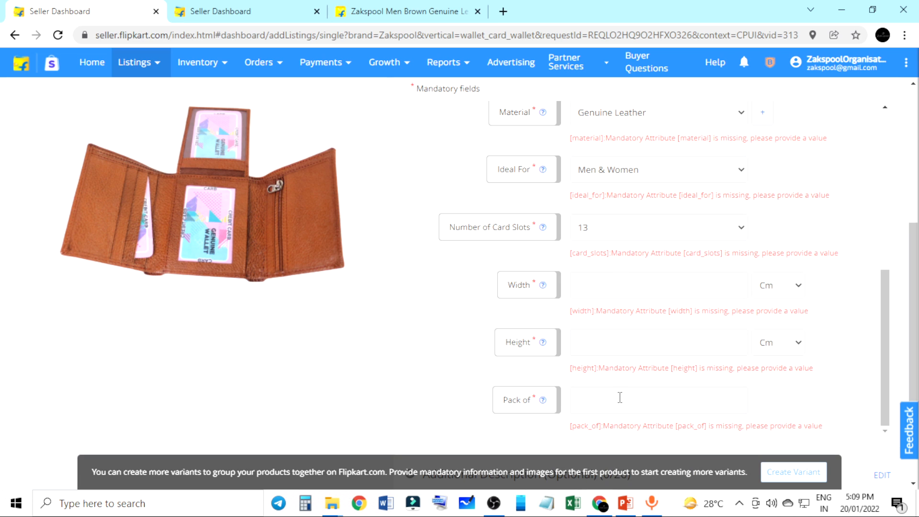
Enter a Width of 4 cm, a Height of 15 cm and Pack of 1, and save the Product Description
click(623, 293)
text(6)
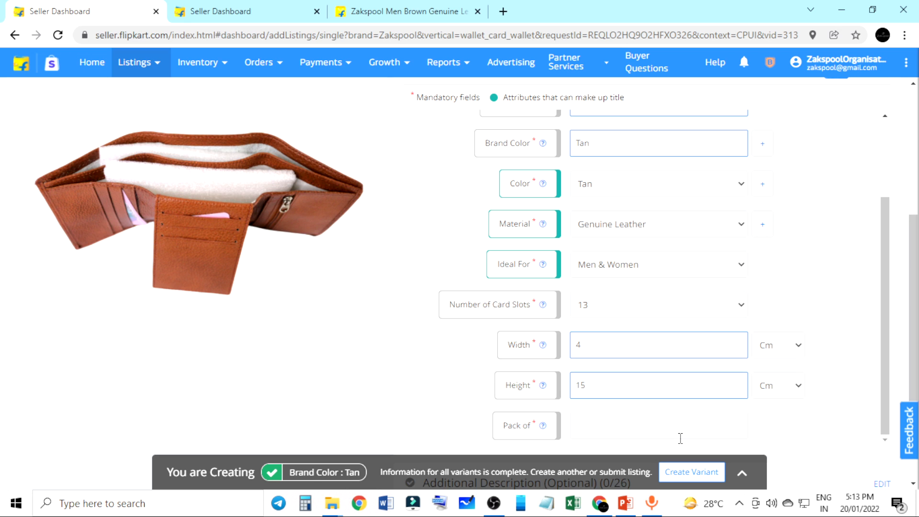
text(1)
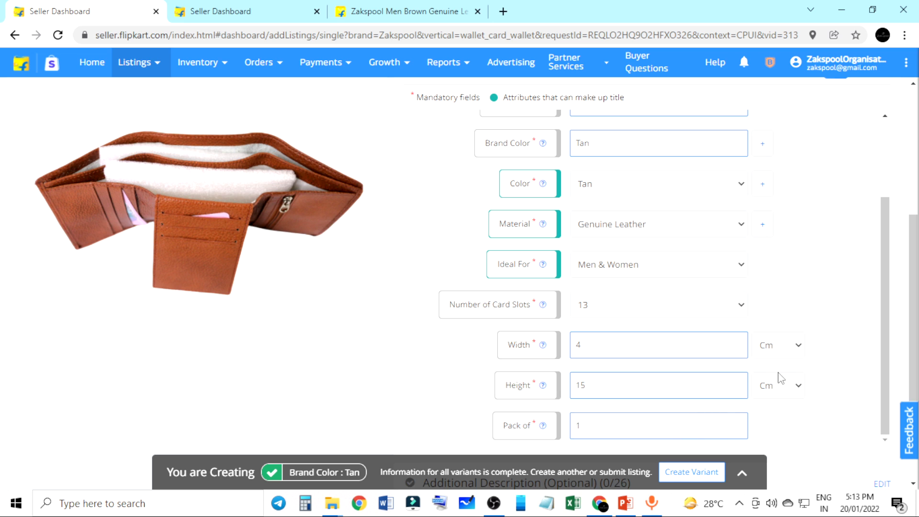
scroll(800, 413, down, 1)
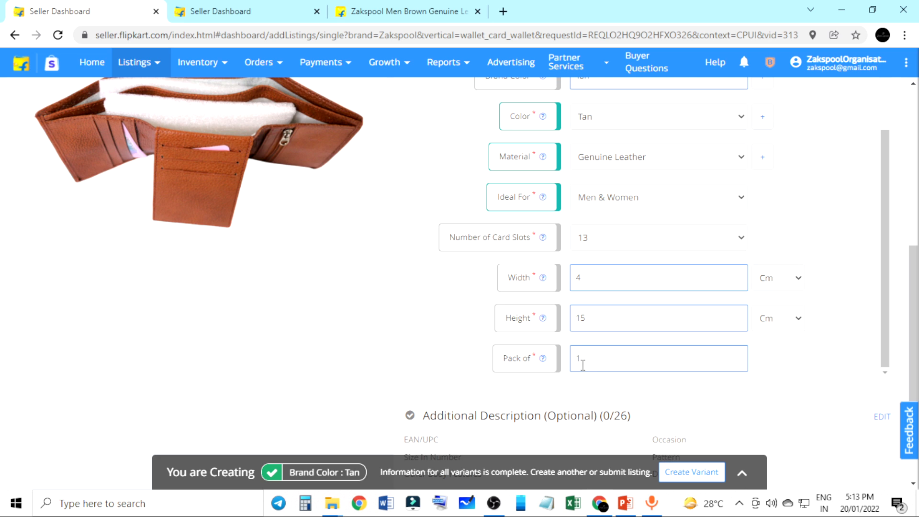
scroll(608, 418, down, 2)
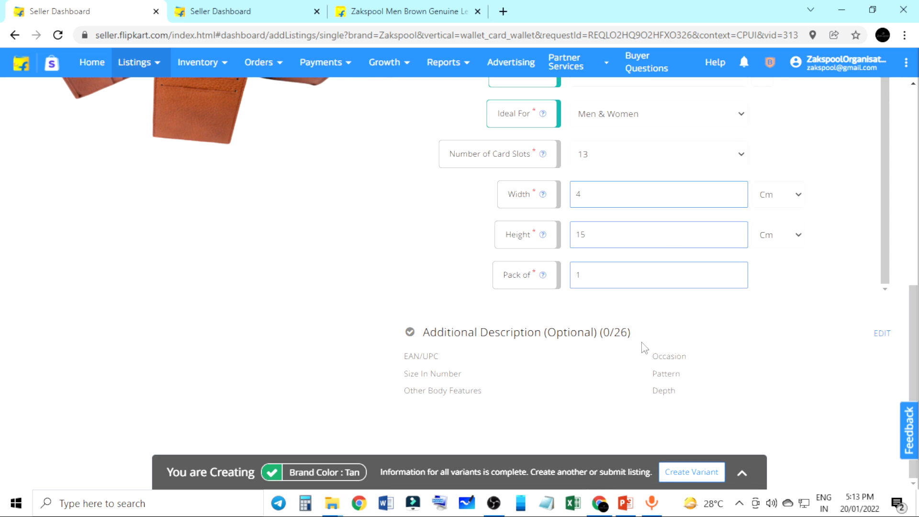
scroll(776, 356, up, 10)
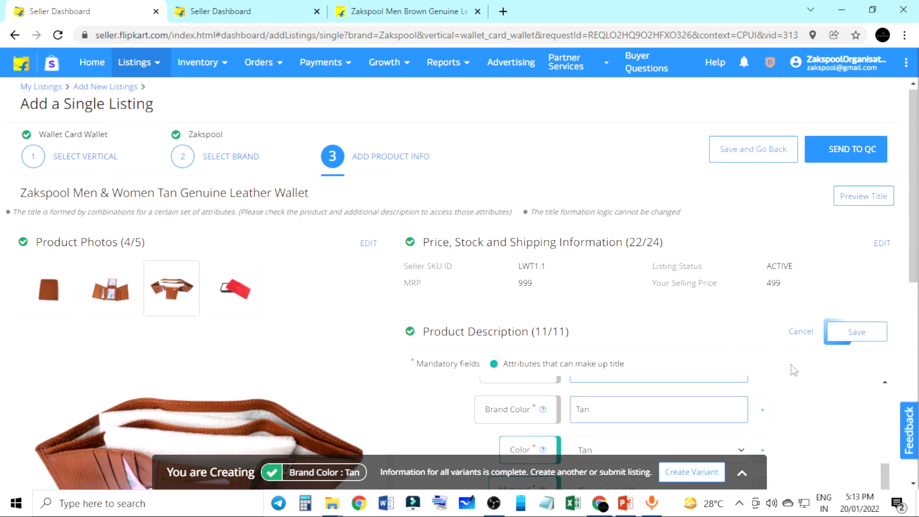
click(850, 338)
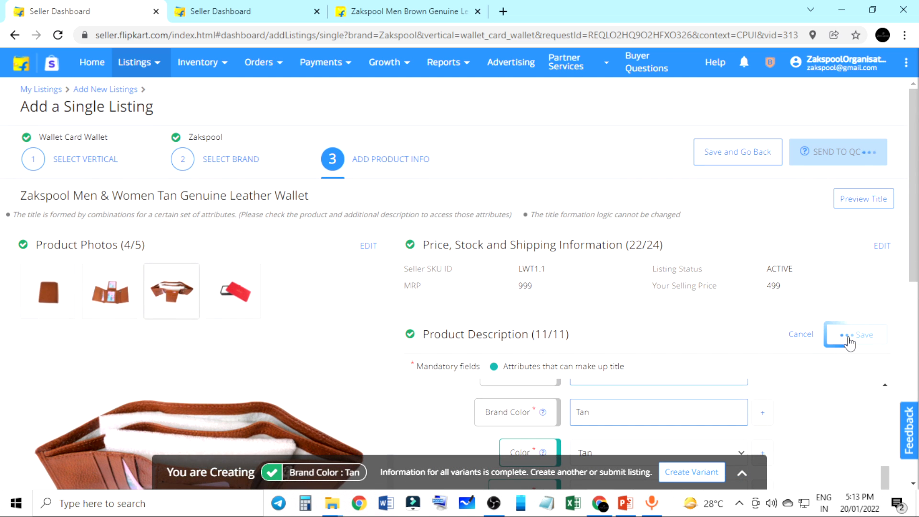
Review the listing's completed sections and open the optional Additional Description for editing
scroll(850, 343, down, 3)
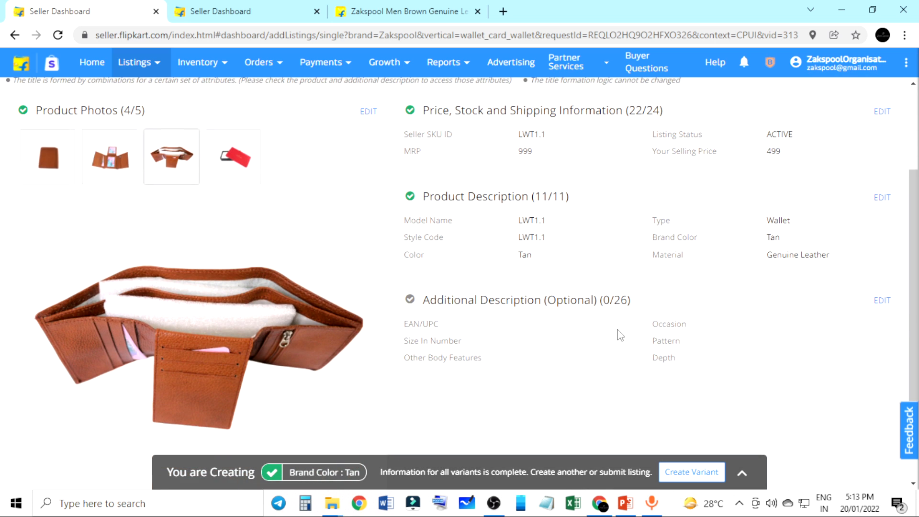
scroll(632, 345, up, 3)
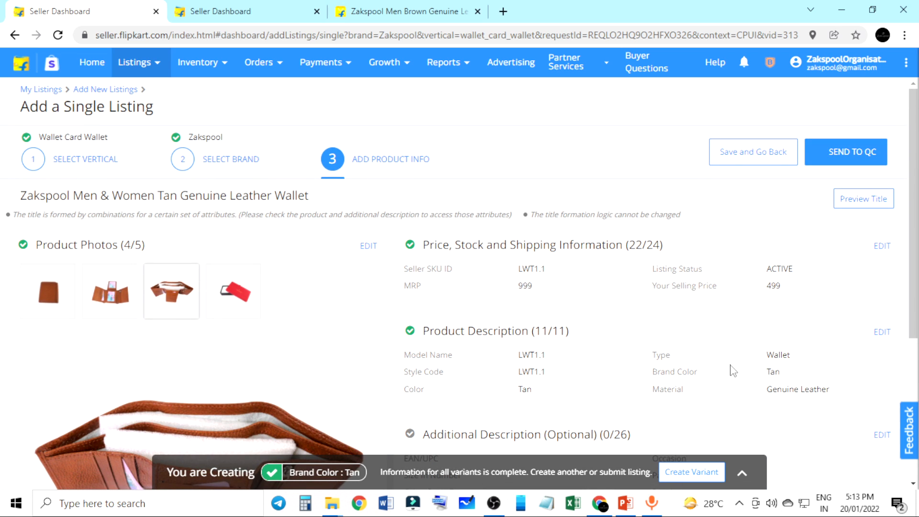
scroll(732, 372, down, 3)
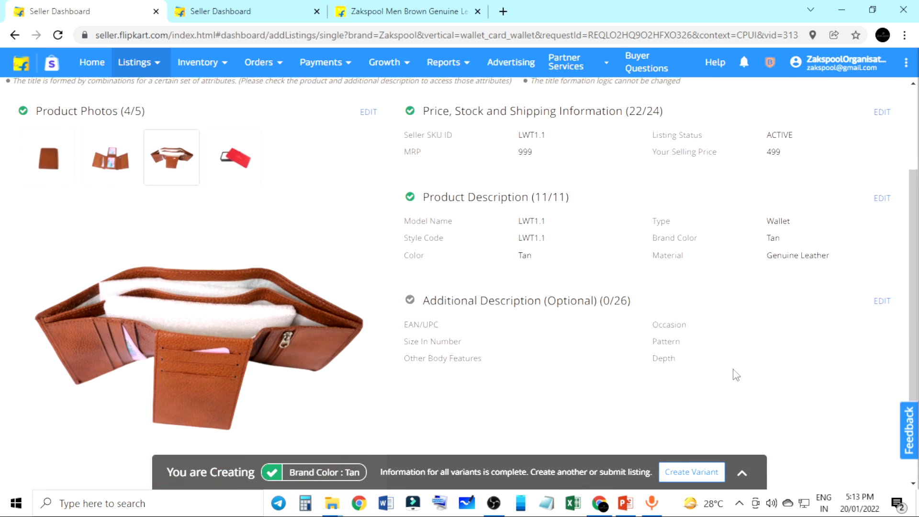
click(882, 301)
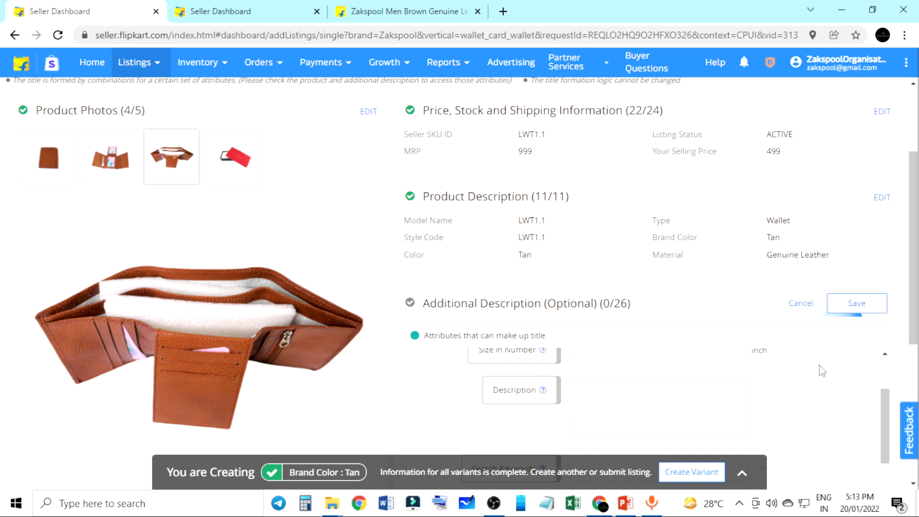
scroll(891, 350, down, 4)
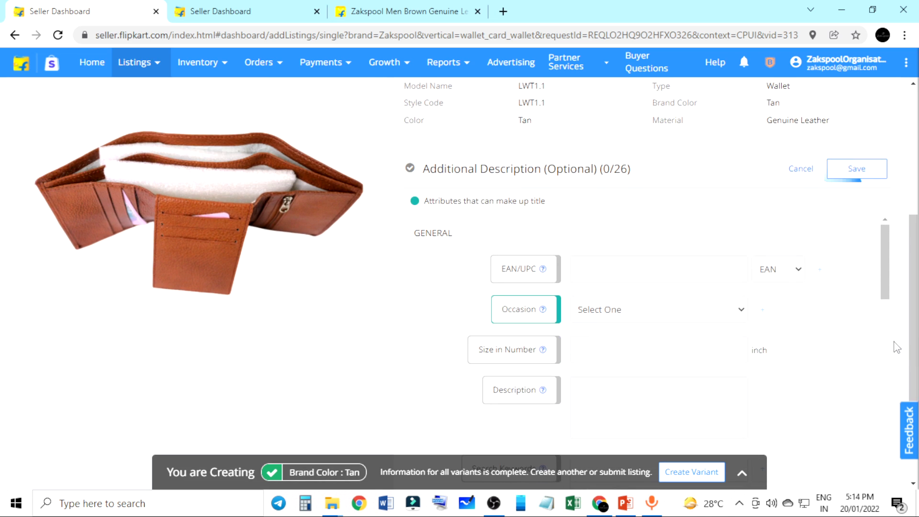
click(714, 245)
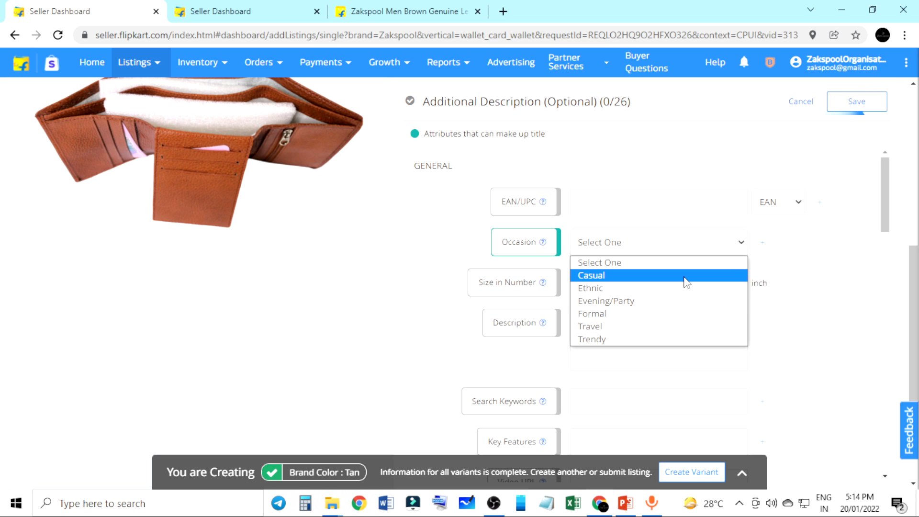
click(684, 279)
click(764, 248)
click(734, 249)
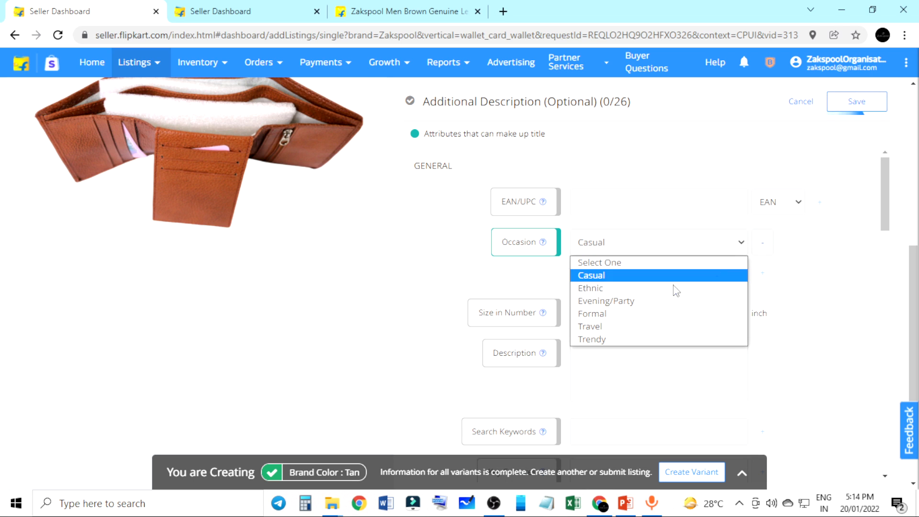
click(670, 313)
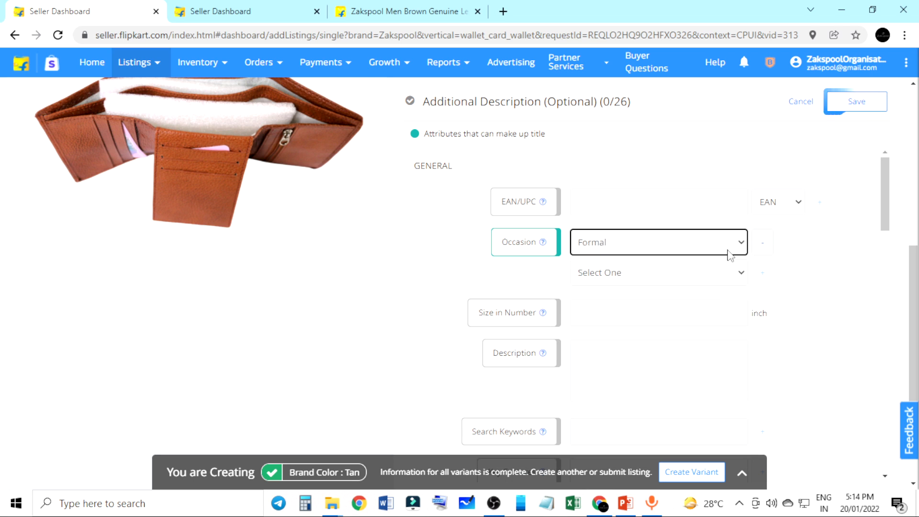
click(761, 247)
click(742, 243)
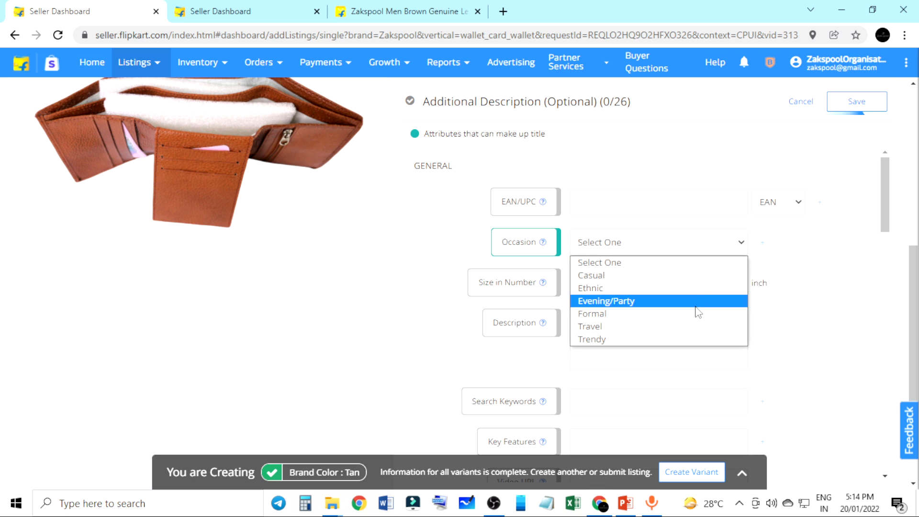
click(692, 302)
click(765, 247)
click(767, 249)
Add Casual, Formal, Evening/Party and Travel as separate Occasion entries, plus a further blank entry
click(741, 244)
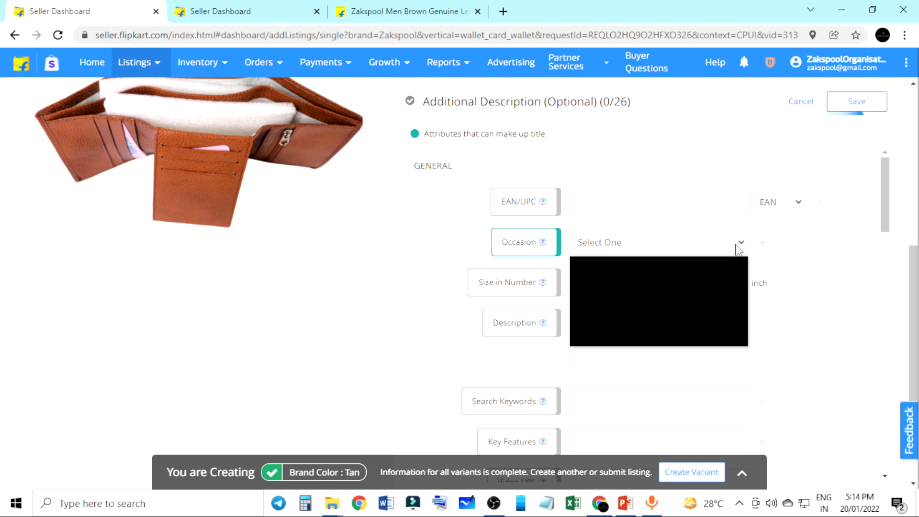
click(723, 276)
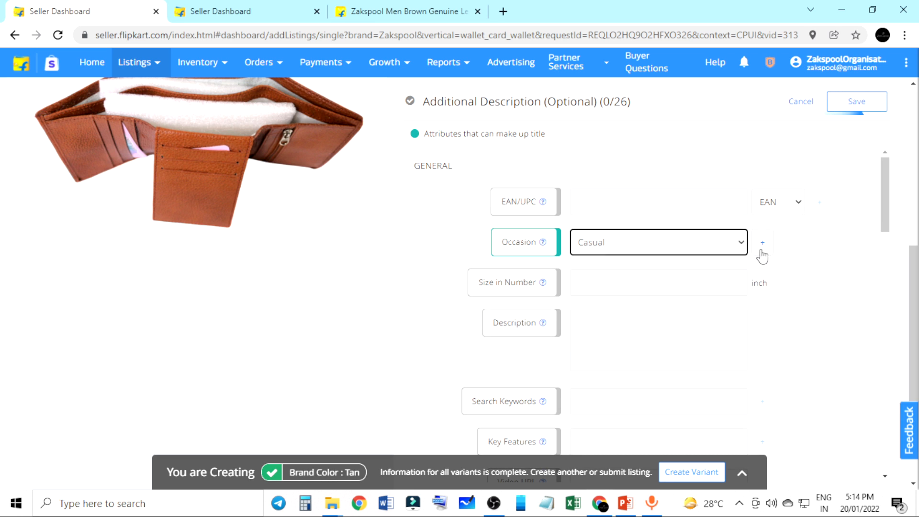
click(762, 248)
click(704, 275)
click(690, 343)
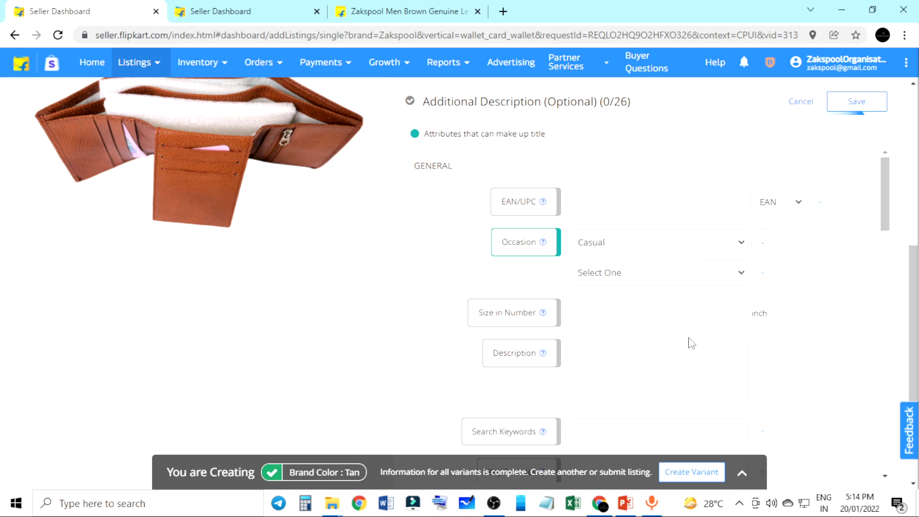
click(763, 274)
click(716, 305)
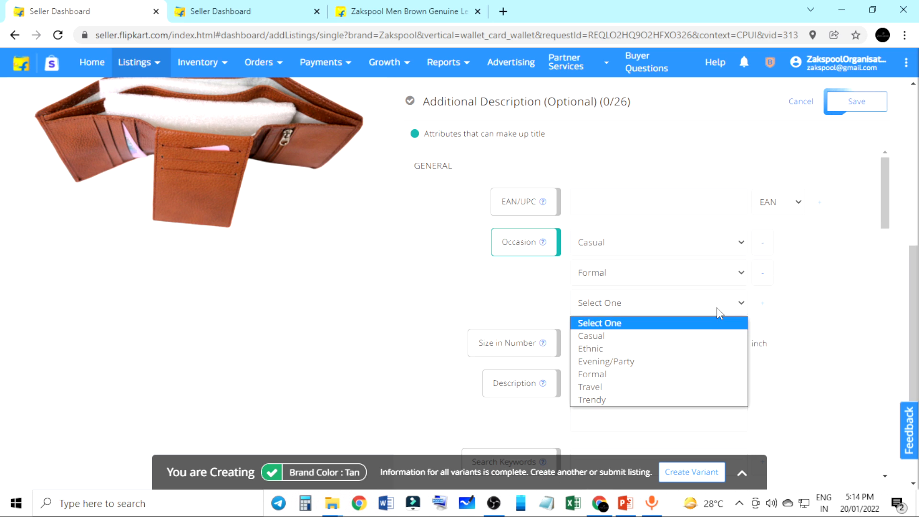
click(691, 361)
click(762, 312)
click(724, 336)
click(698, 417)
click(762, 334)
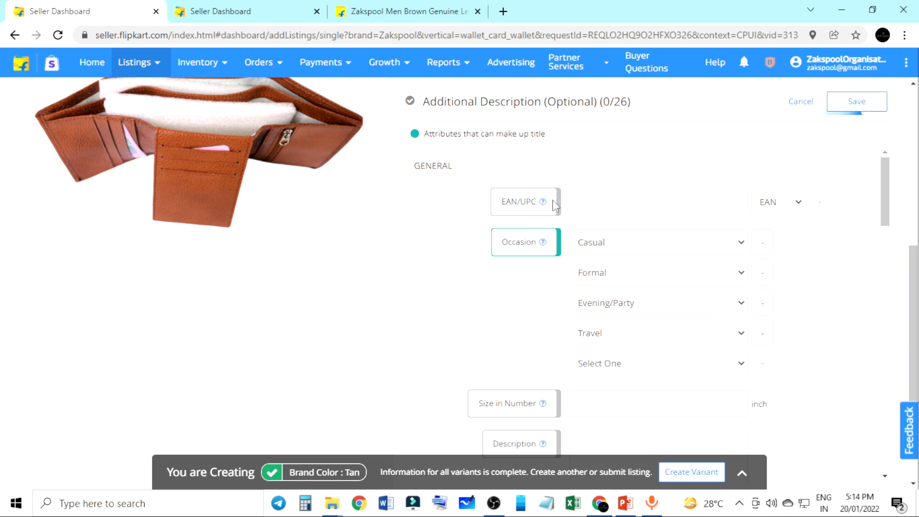
Enter "Wallet is completely made with leather.Its athree fold wallet" as the Description in the Additional Description section
scroll(771, 259, down, 5)
scroll(574, 230, up, 1)
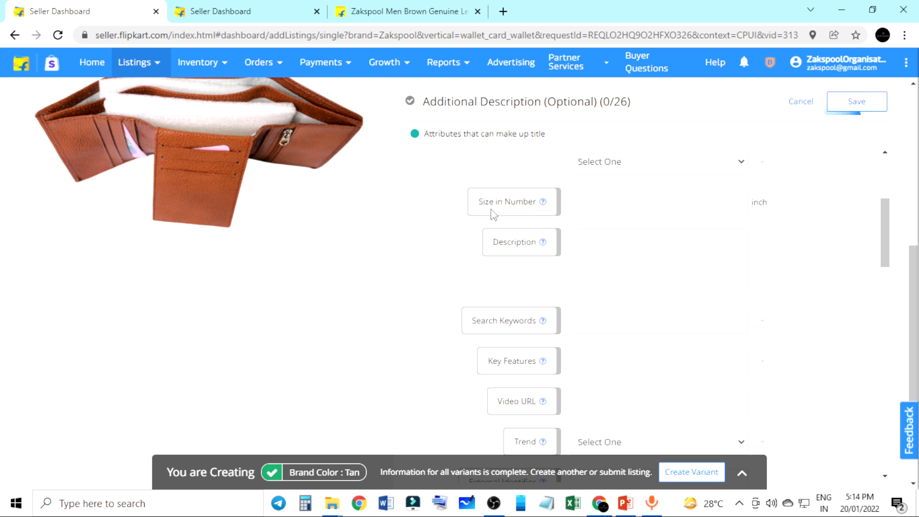
mouse_move(545, 205)
click(667, 255)
text(Wall)
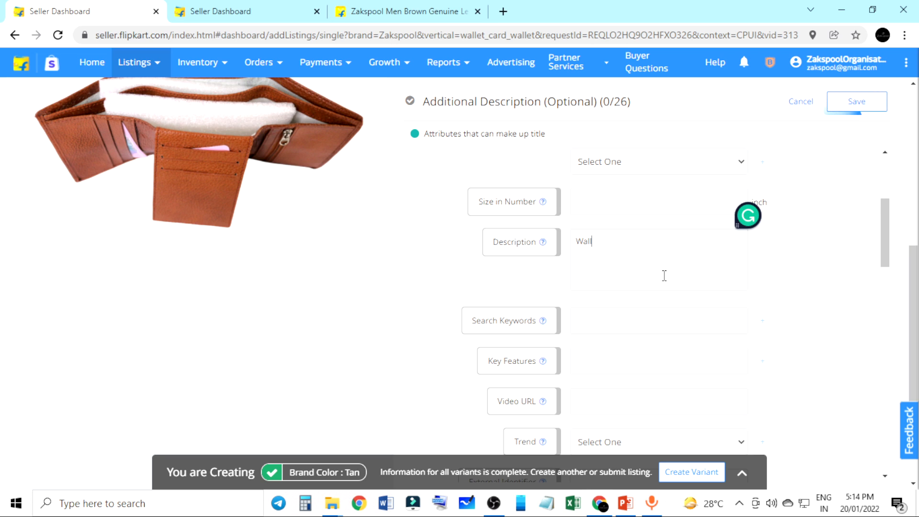
text(et is completely made wi)
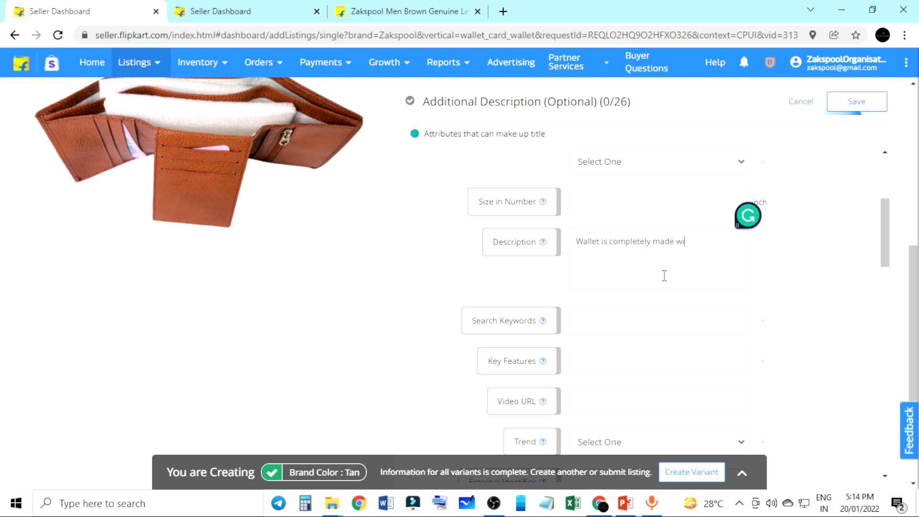
text(th leather.Its)
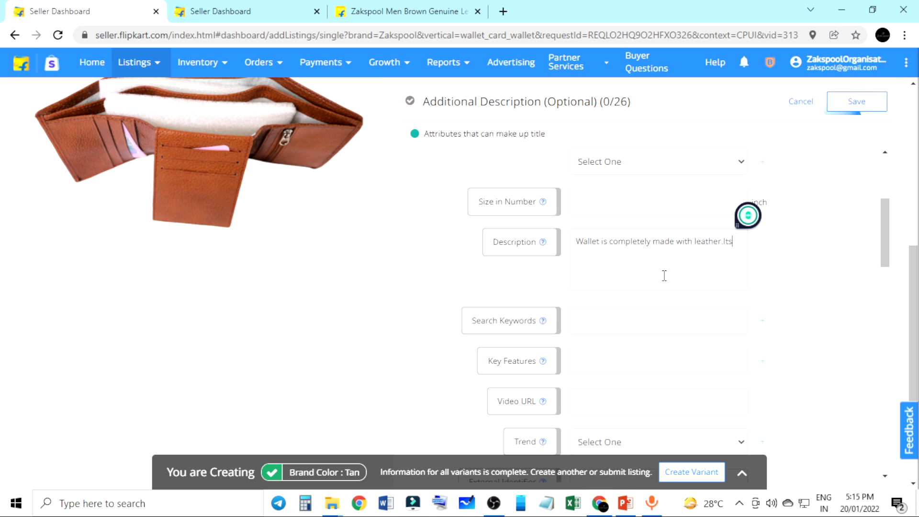
text( athree fold wallet)
Correct the misspelled "athree" to "a three" in the Description and end the sentence with a full stop
right_click(710, 244)
click(729, 256)
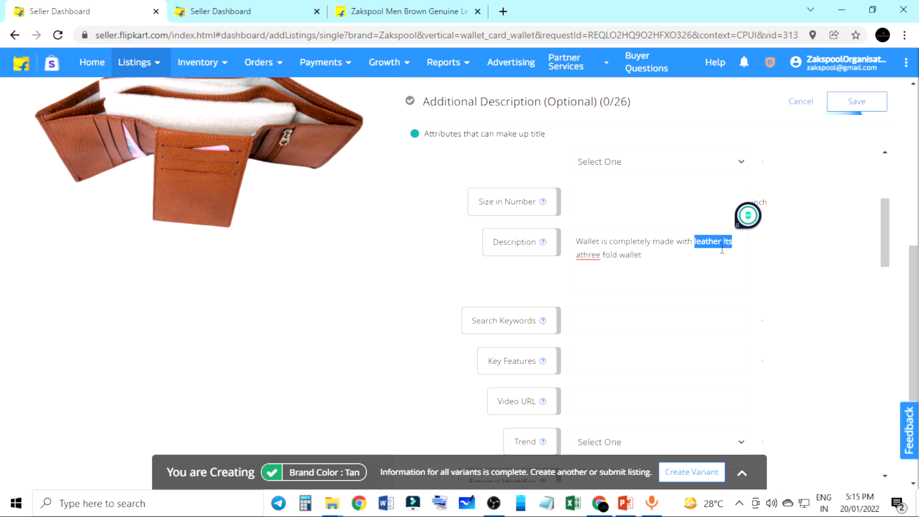
right_click(587, 256)
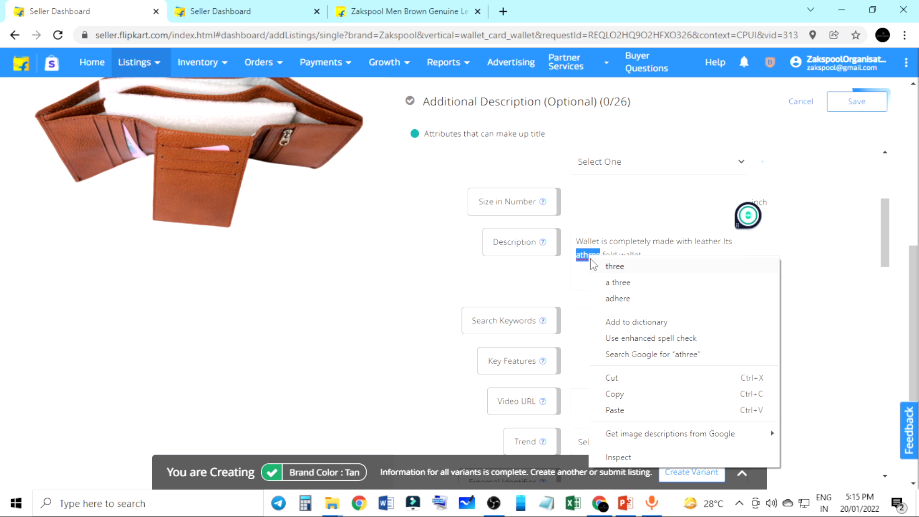
click(618, 282)
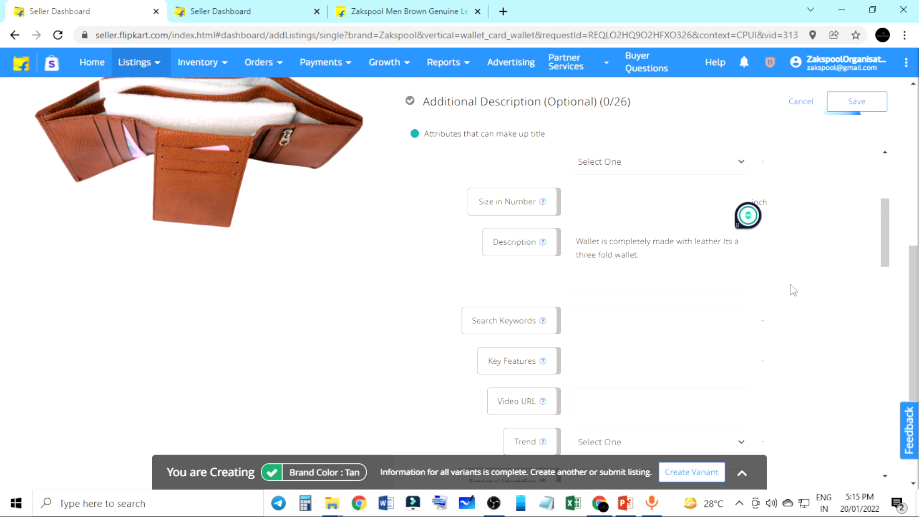
Add Leather, Wallet and Three fold wallet as separate Search Keywords entries, plus a further blank entry
scroll(791, 306, down, 1)
scroll(791, 311, down, 3)
click(601, 187)
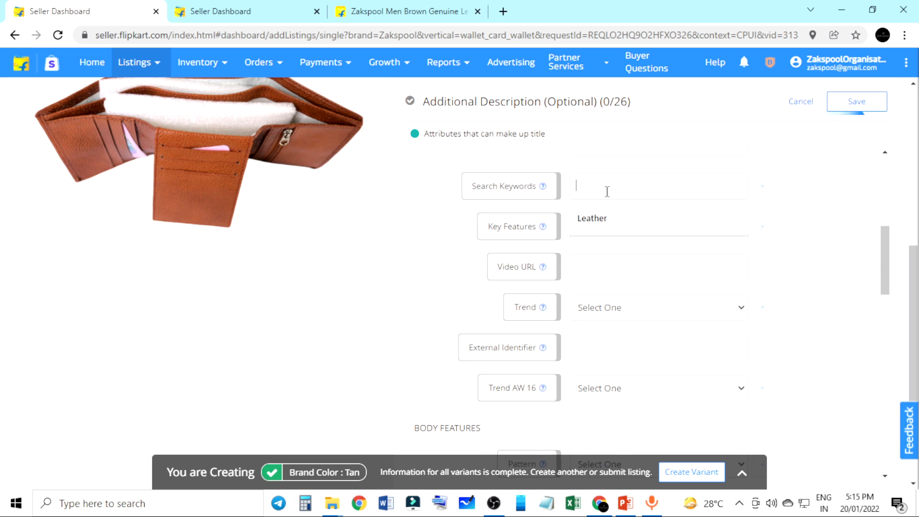
click(612, 220)
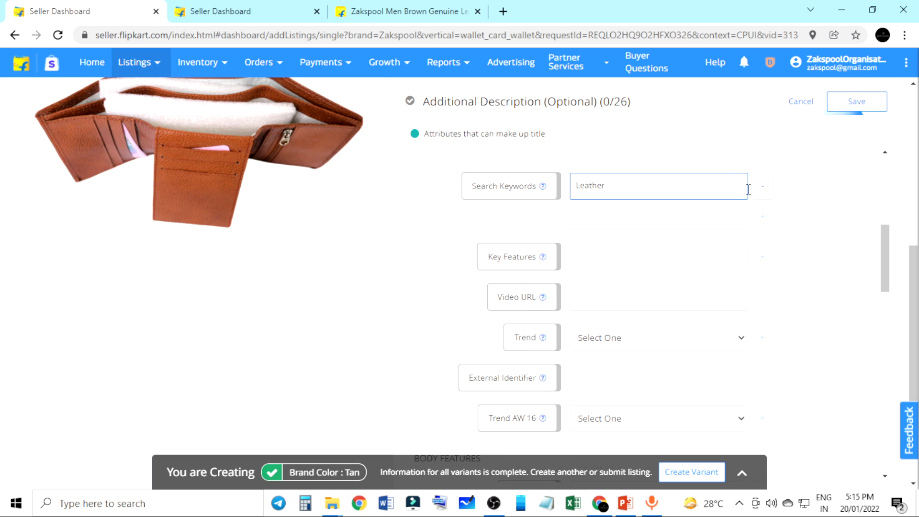
click(701, 219)
text(Wa)
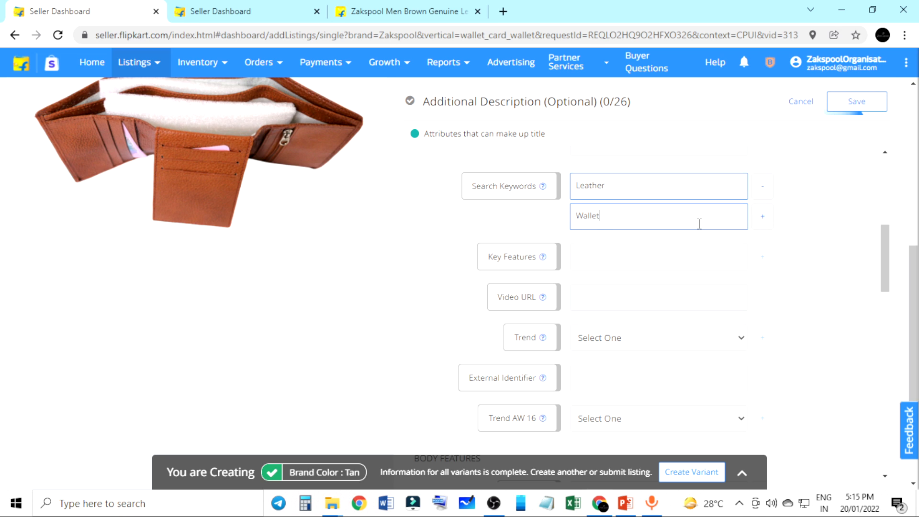
text(llet)
click(766, 216)
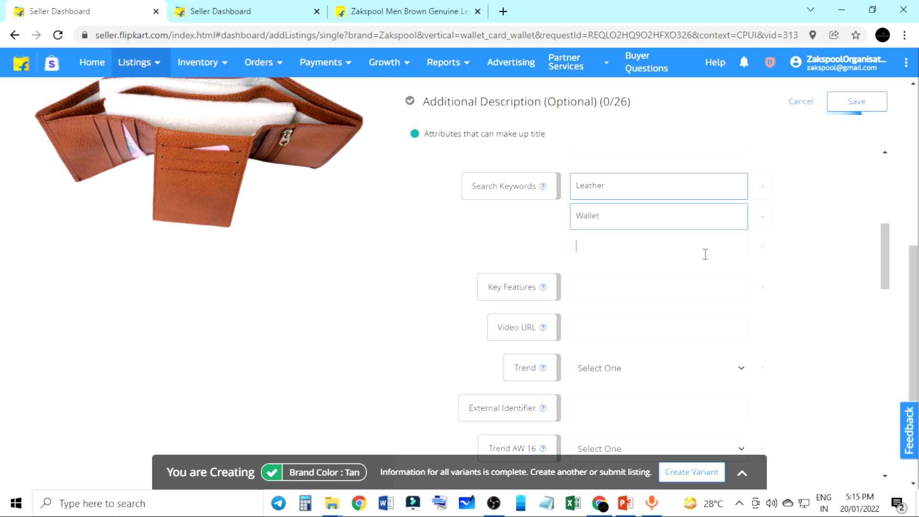
click(706, 254)
text(Three)
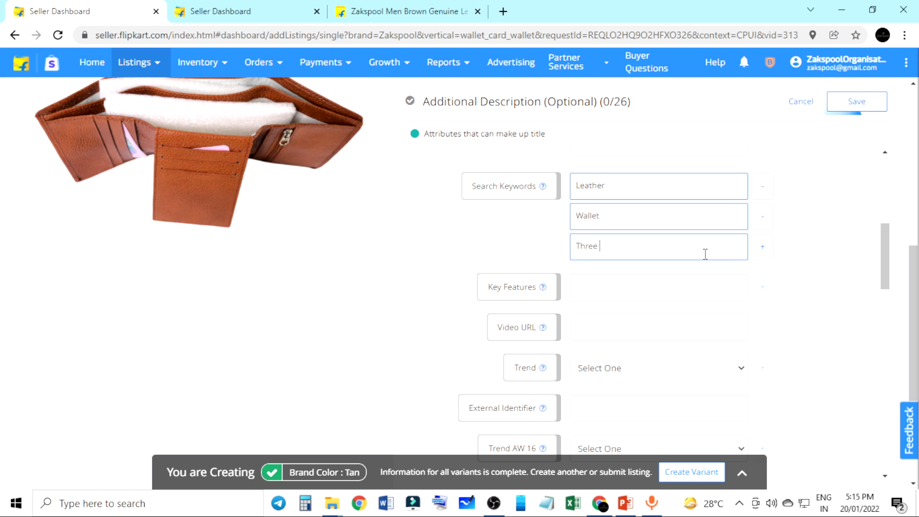
text( fold wallet)
click(770, 247)
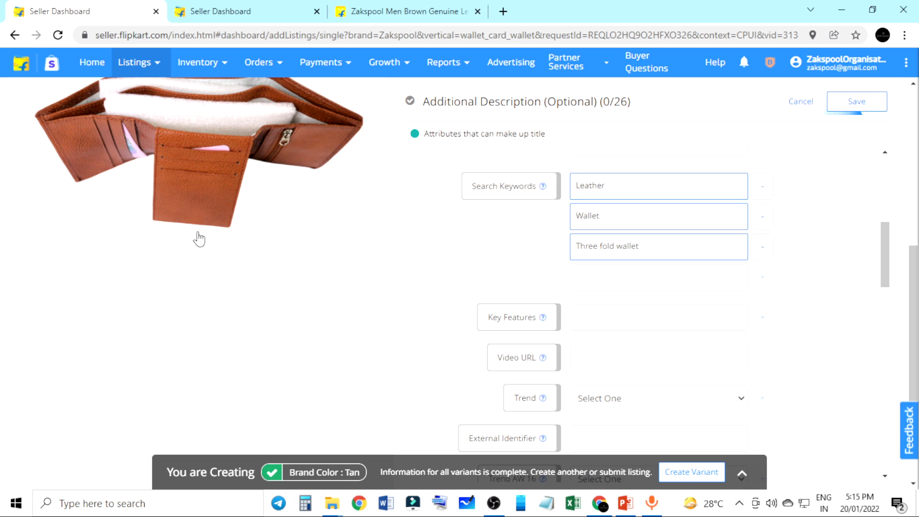
Leave Key Features and Video URL empty and set Trend to Classic - Black, Brown, Tan
scroll(199, 232, up, 2)
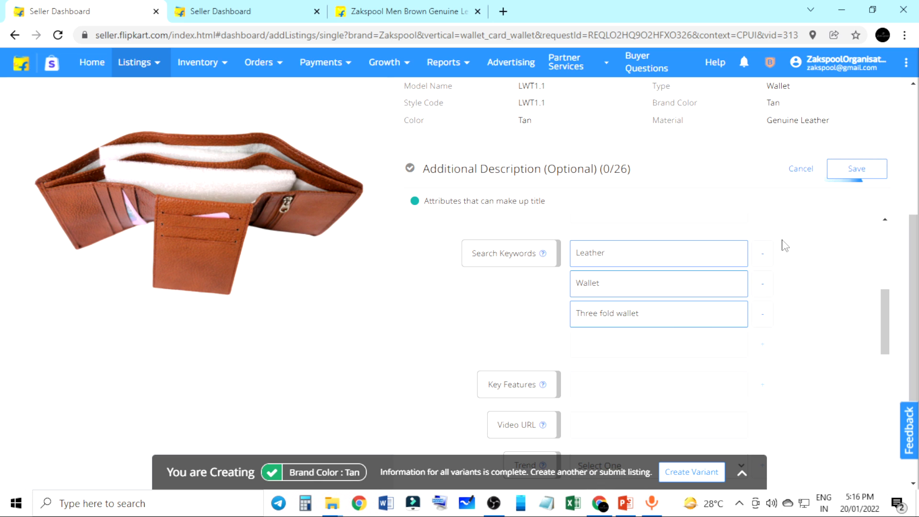
scroll(772, 282, down, 3)
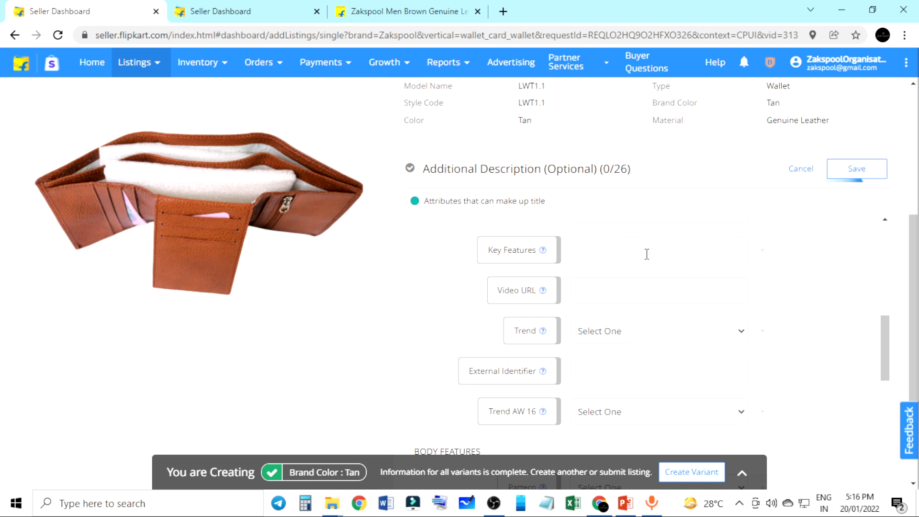
scroll(670, 268, up, 2)
scroll(622, 278, up, 1)
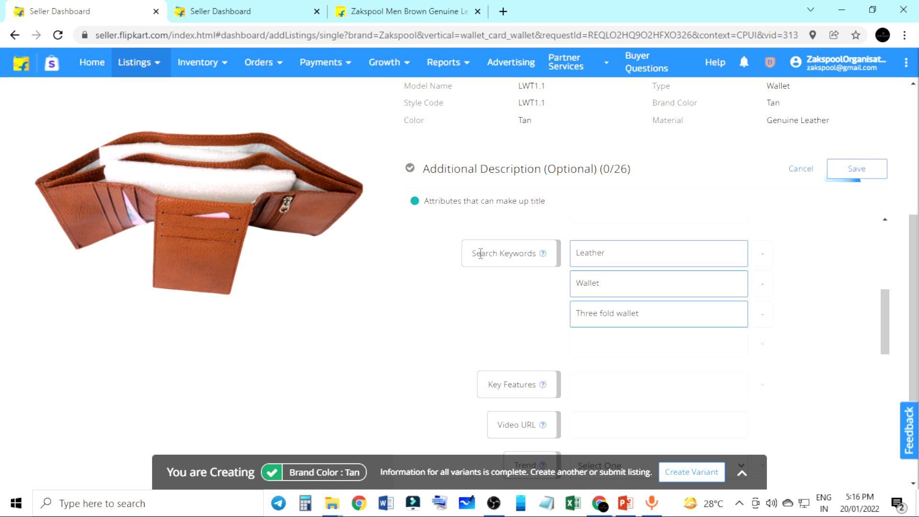
drag(476, 254, 532, 256)
click(549, 271)
scroll(660, 279, down, 3)
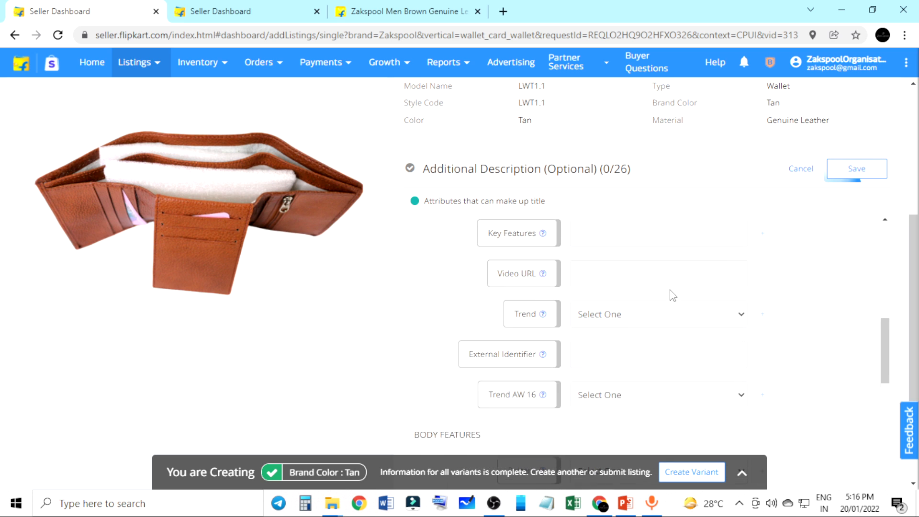
click(678, 333)
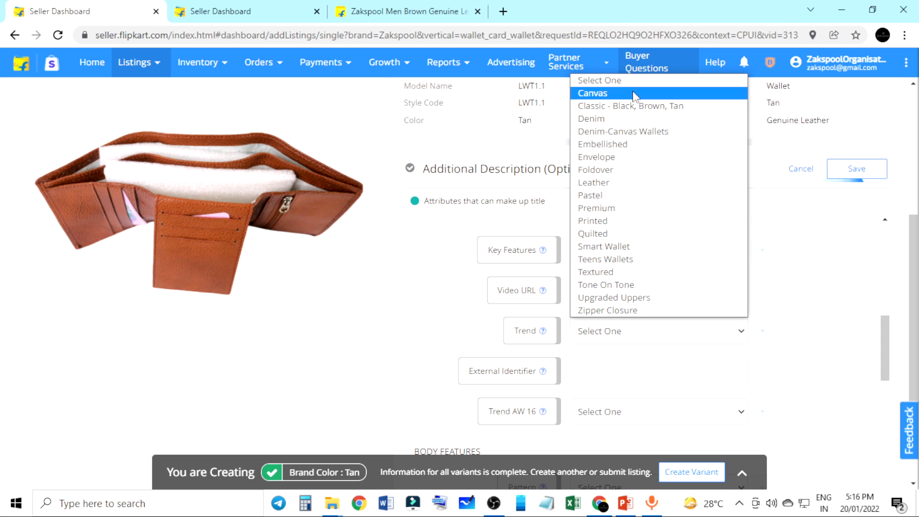
click(632, 107)
click(781, 355)
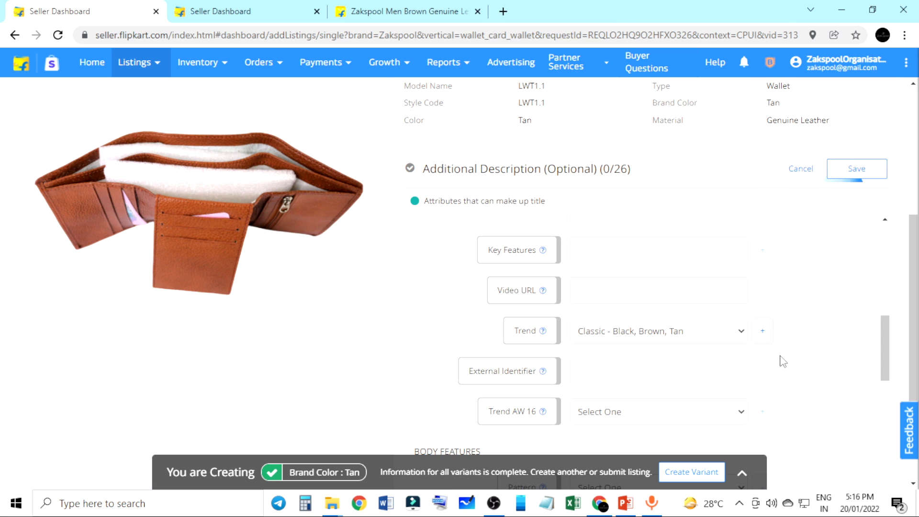
Look through the Trend AW 16 field and the available Pattern options under Body Features without choosing one
scroll(784, 361, down, 3)
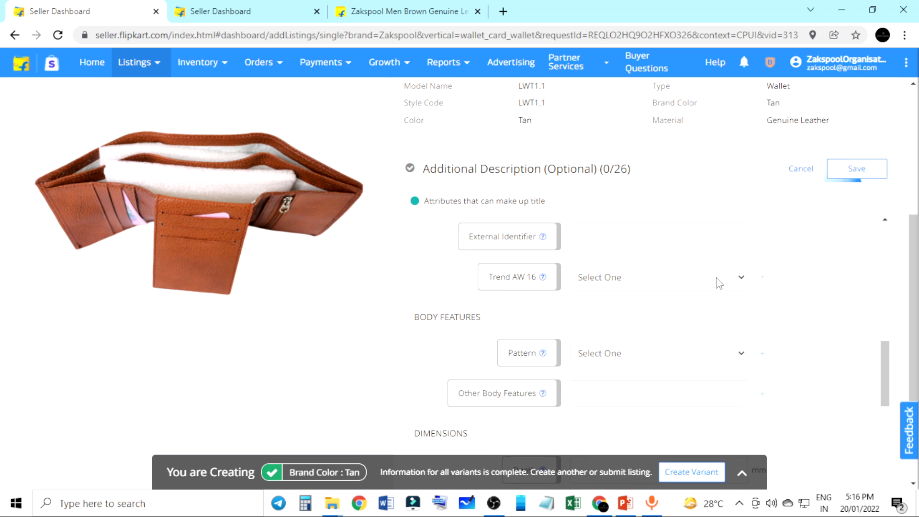
click(719, 282)
click(713, 311)
scroll(774, 314, down, 1)
scroll(774, 316, down, 2)
scroll(766, 308, up, 1)
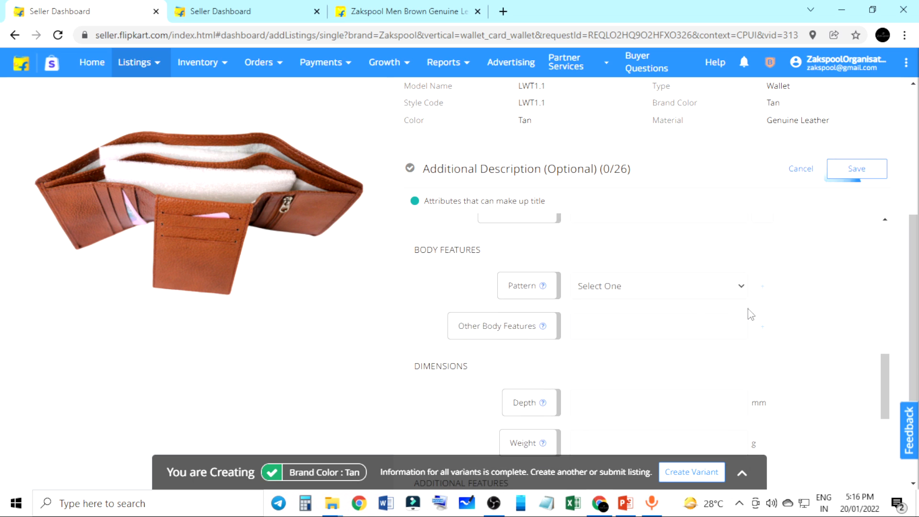
click(698, 293)
scroll(659, 38, up, 1)
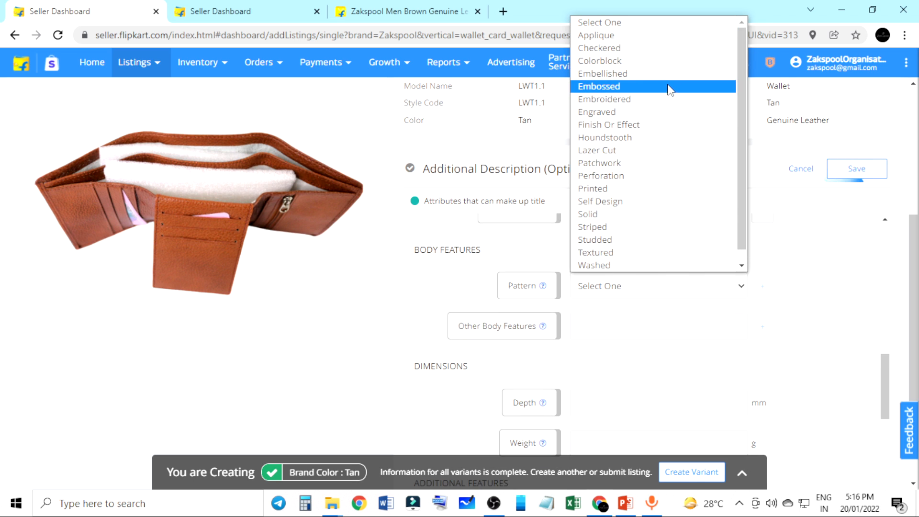
scroll(670, 114, down, 1)
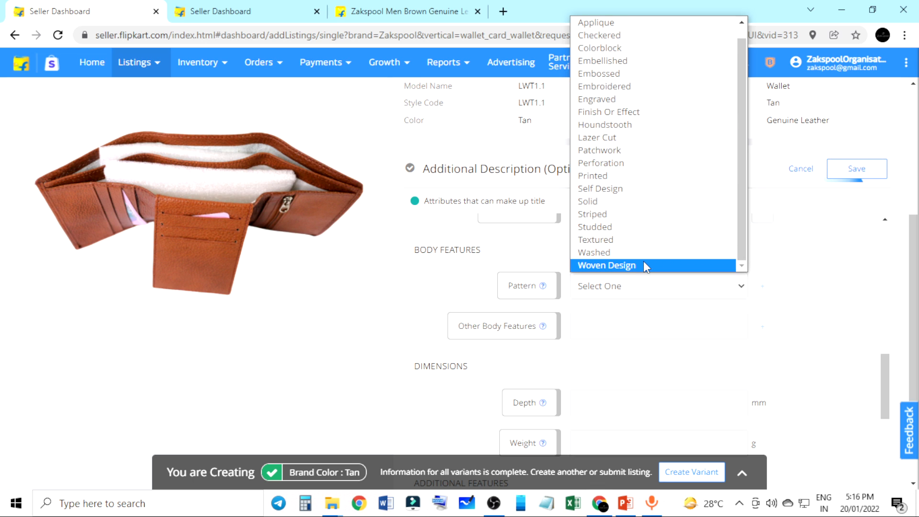
scroll(646, 261, up, 1)
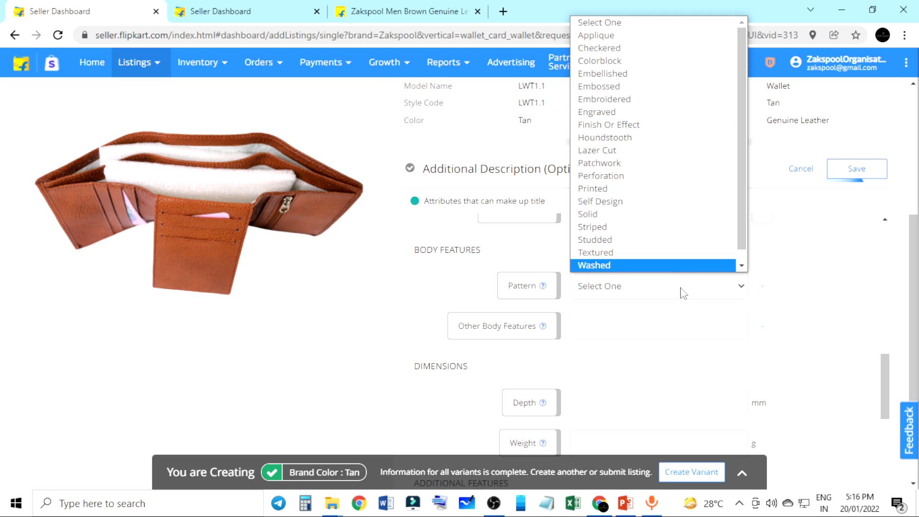
click(798, 345)
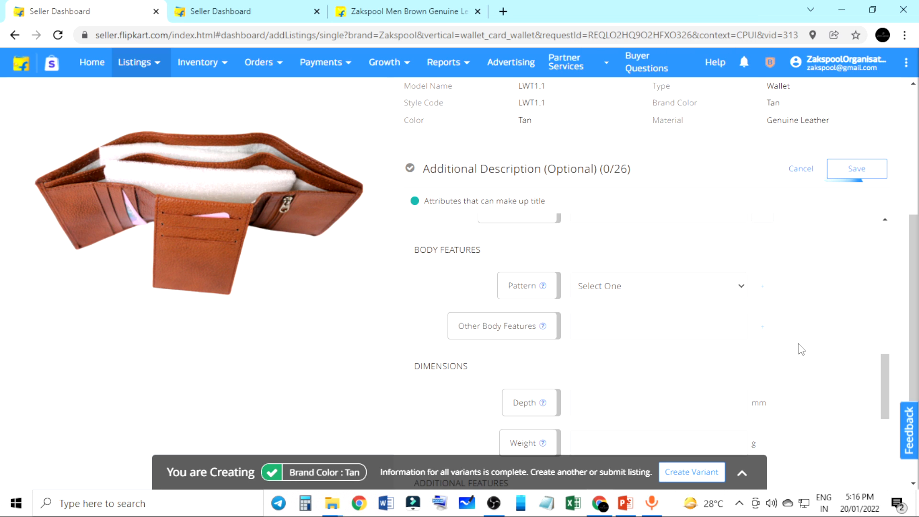
Go through the remaining optional fields from Dimensions to Default Attributes, leave them empty and save the Additional Description
scroll(799, 348, down, 1)
middle_click(772, 340)
scroll(772, 339, down, 1)
click(773, 340)
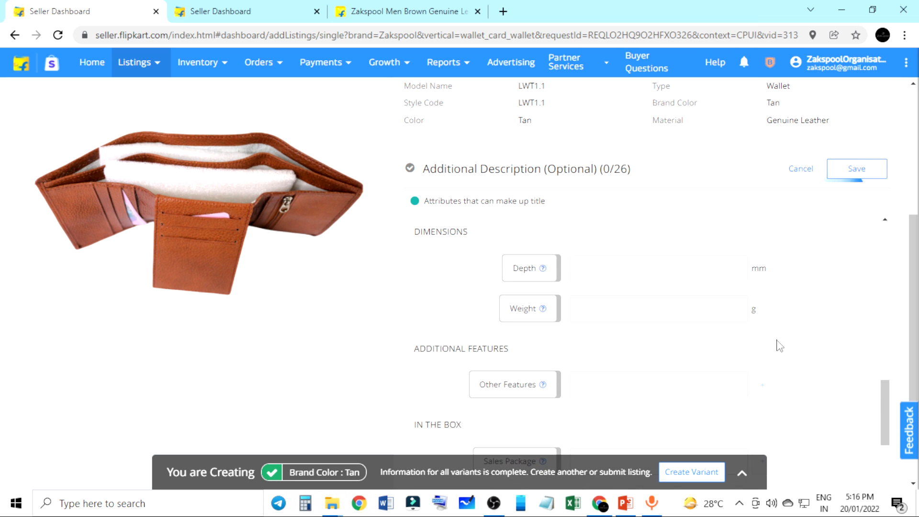
scroll(795, 335, down, 2)
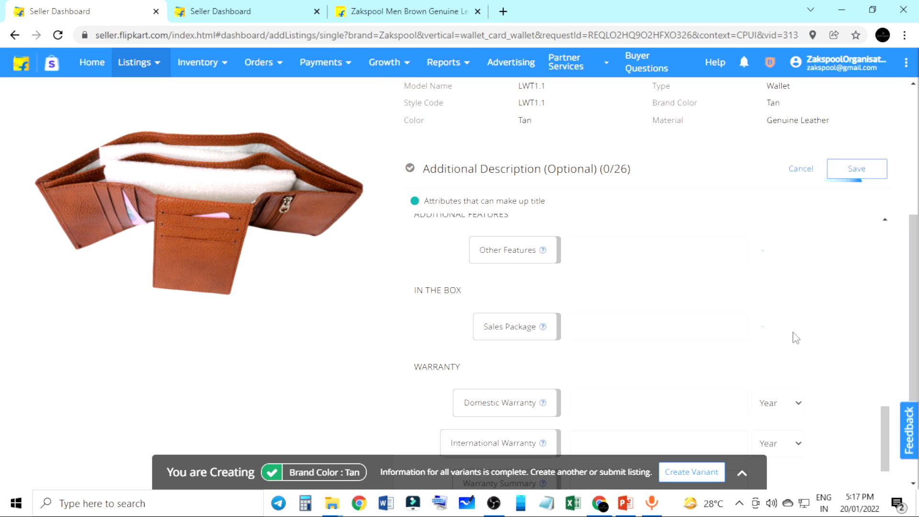
scroll(795, 336, down, 3)
scroll(793, 337, up, 2)
scroll(789, 335, down, 4)
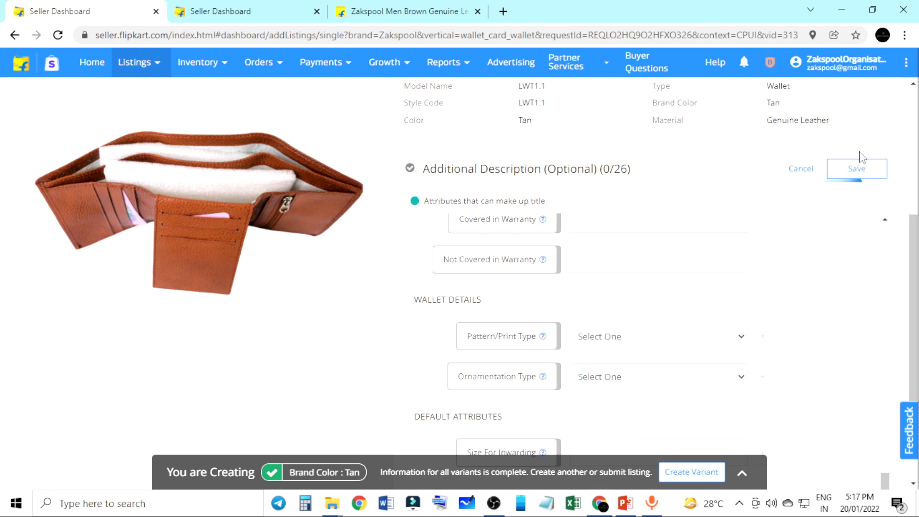
click(858, 169)
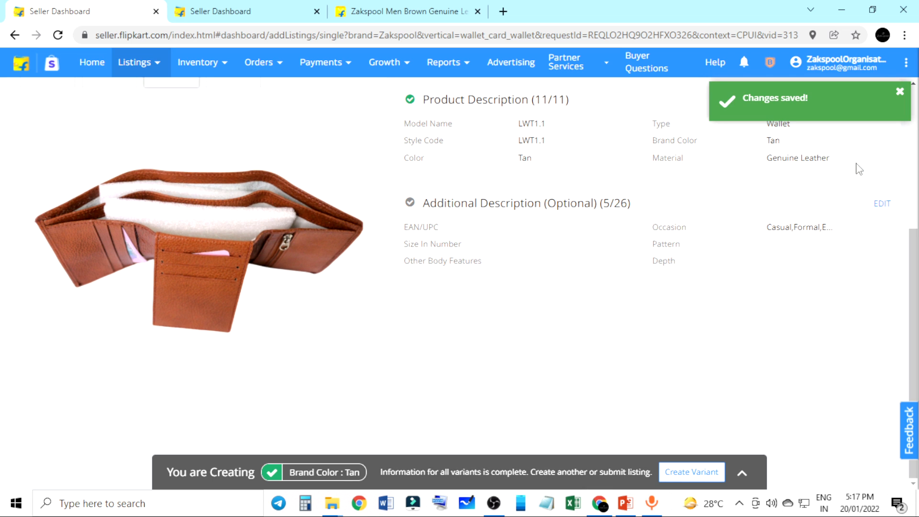
Review the listing summary, checking the completion of Product Photos, Price, Stock and Shipping Information, Product Description and Additional Description
scroll(743, 289, up, 5)
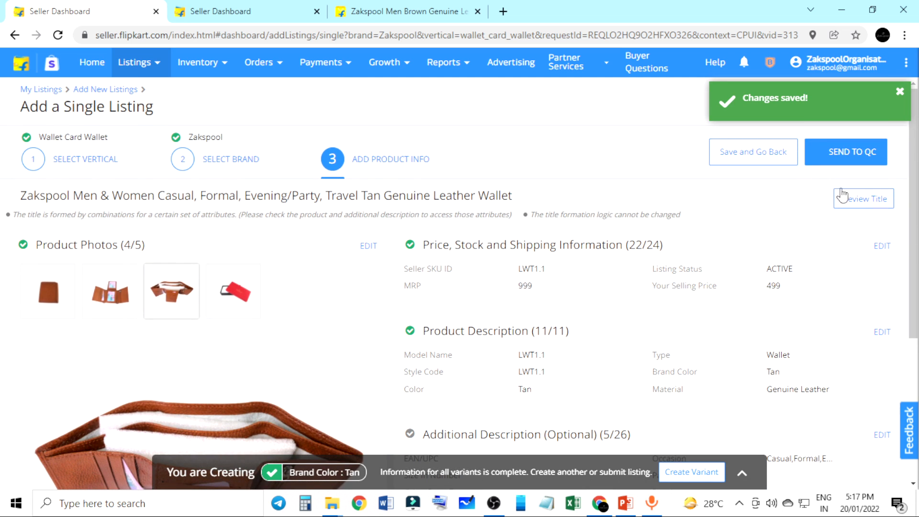
scroll(568, 266, down, 2)
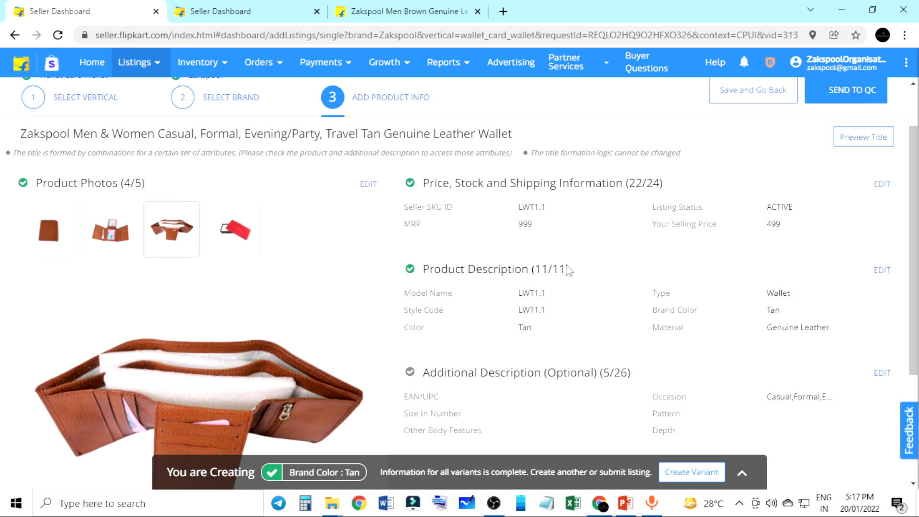
scroll(472, 278, up, 2)
drag(40, 245, 179, 250)
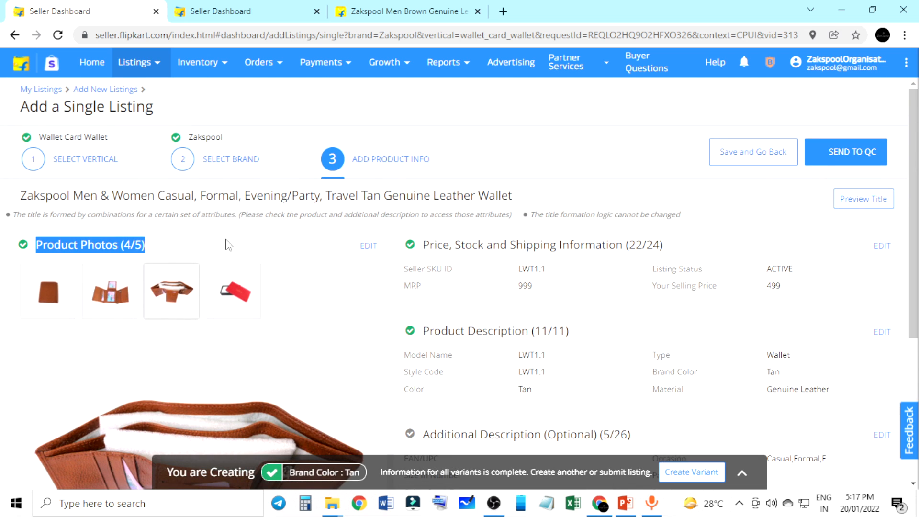
drag(401, 246, 686, 250)
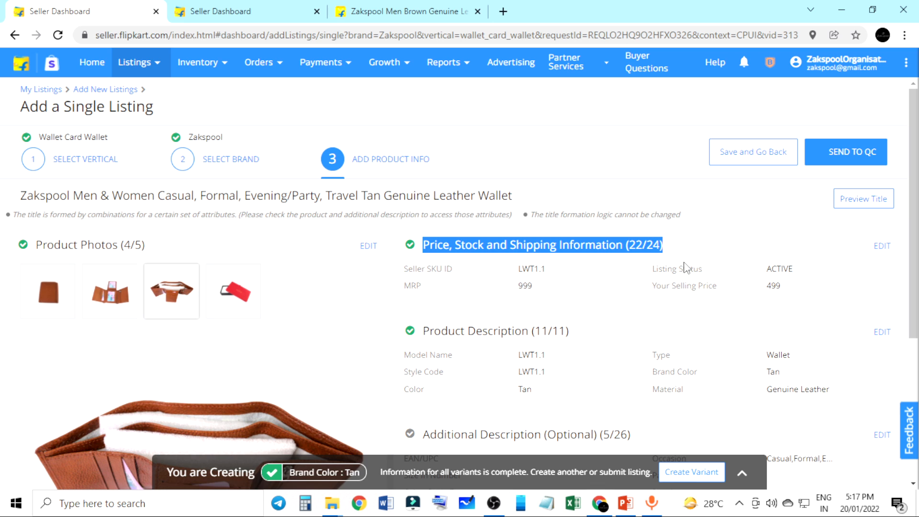
click(685, 265)
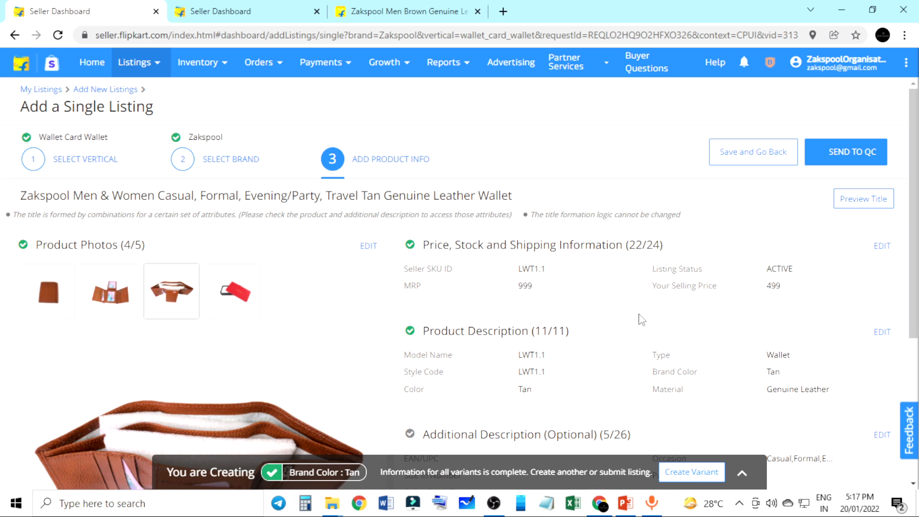
scroll(599, 311, down, 2)
drag(410, 263, 556, 264)
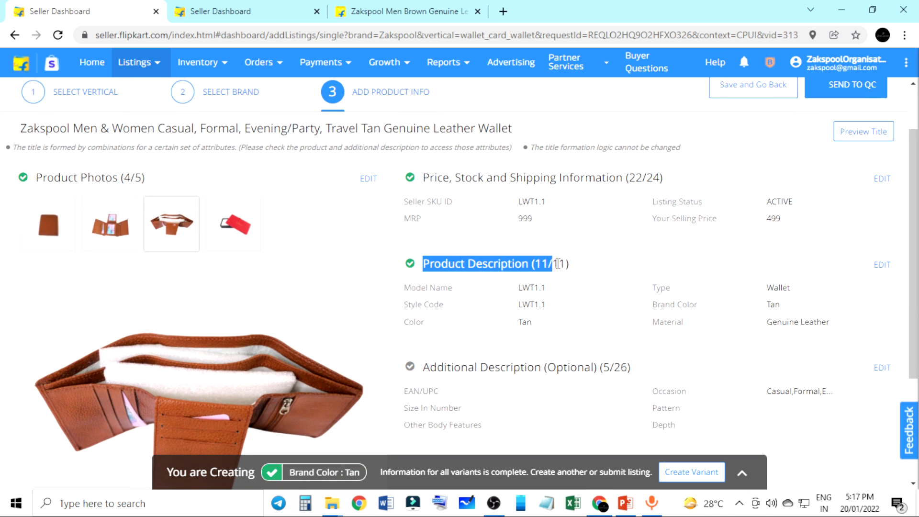
click(578, 285)
drag(422, 367, 629, 361)
click(648, 370)
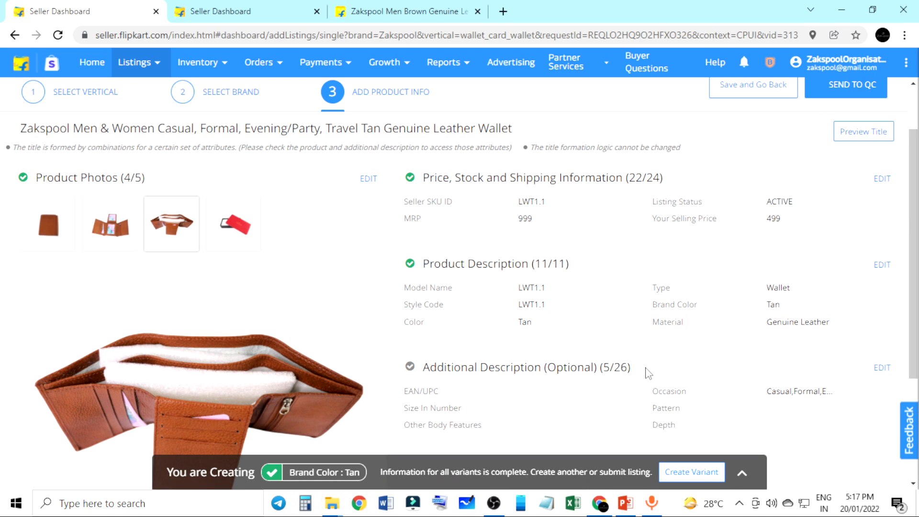
scroll(766, 326, up, 2)
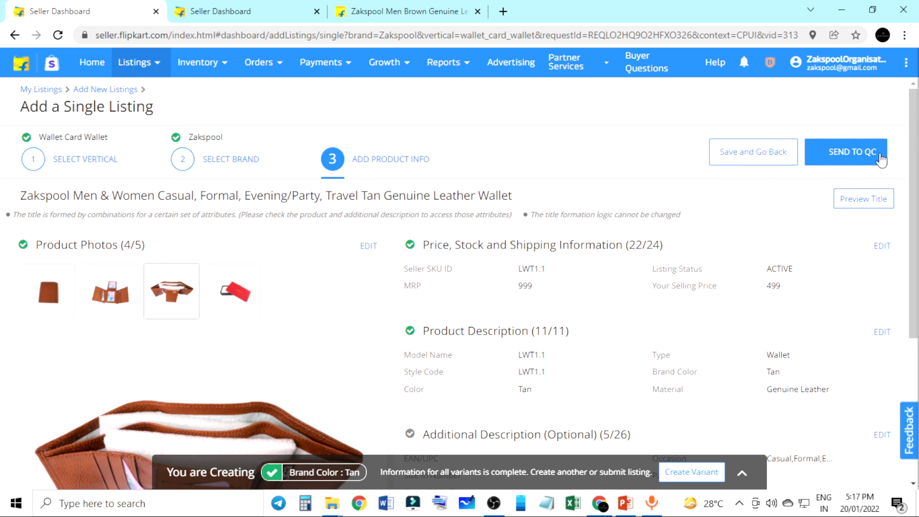
scroll(825, 328, down, 5)
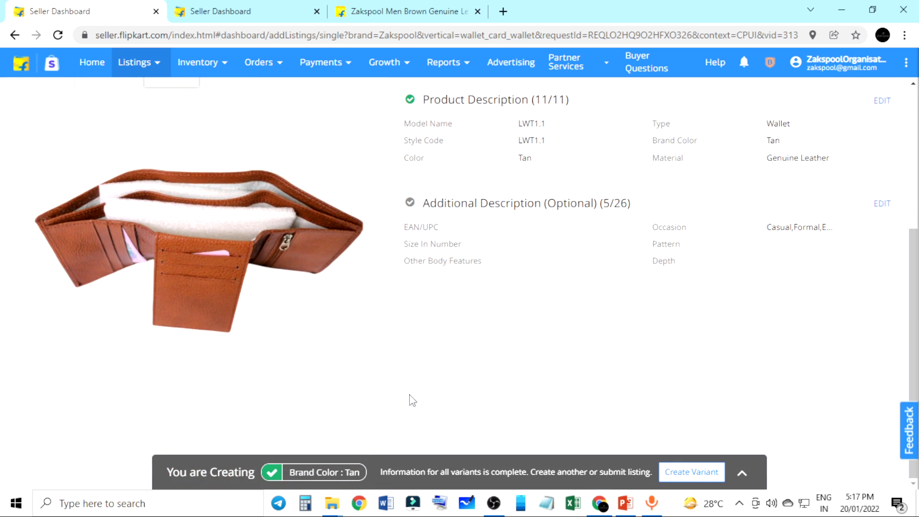
scroll(680, 341, up, 5)
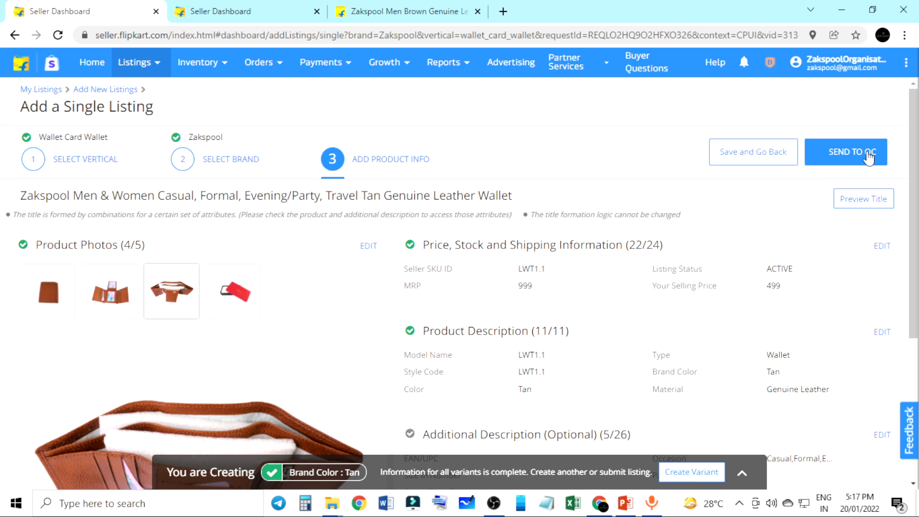
View the front photo, open Product Photos for editing and read the Front View image guidelines
click(59, 284)
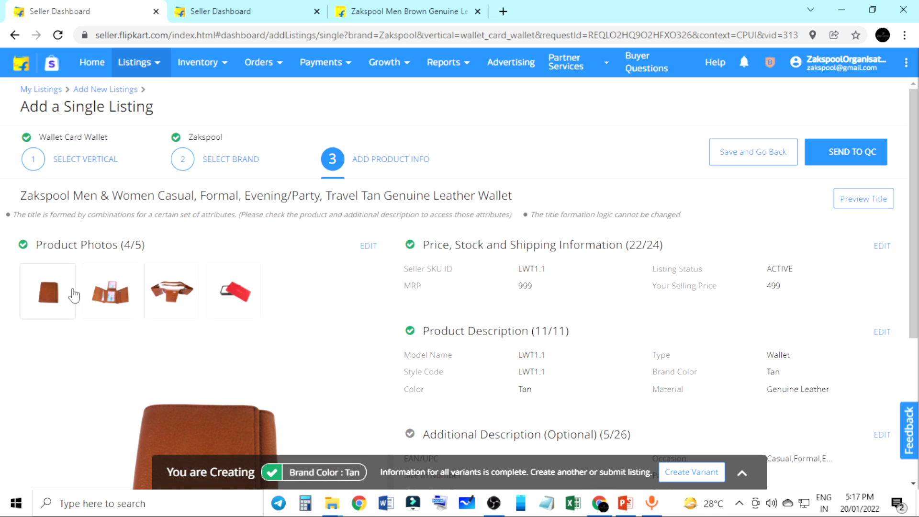
scroll(323, 314, down, 3)
scroll(334, 314, up, 2)
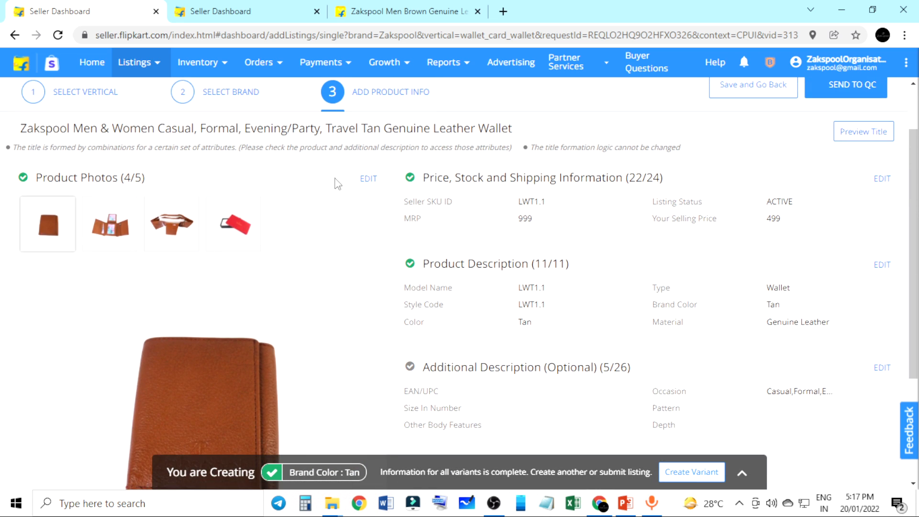
click(367, 179)
scroll(352, 269, down, 3)
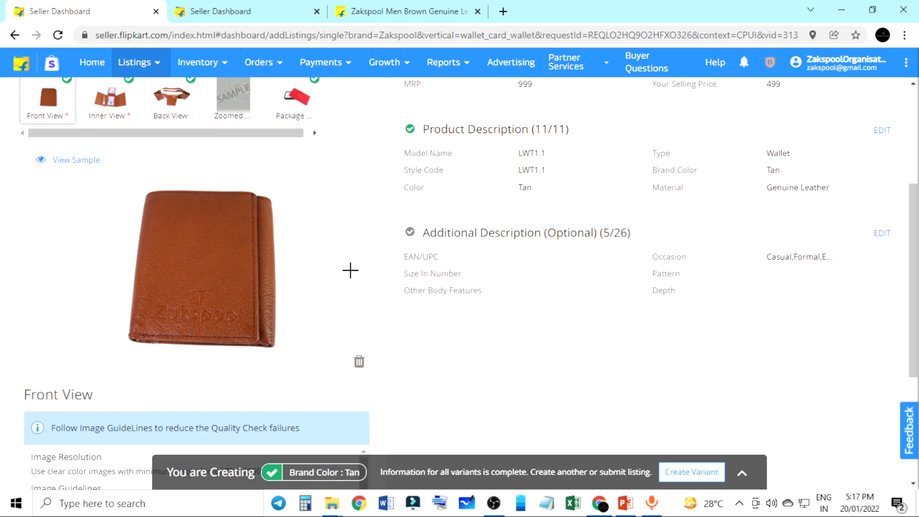
scroll(242, 375, down, 2)
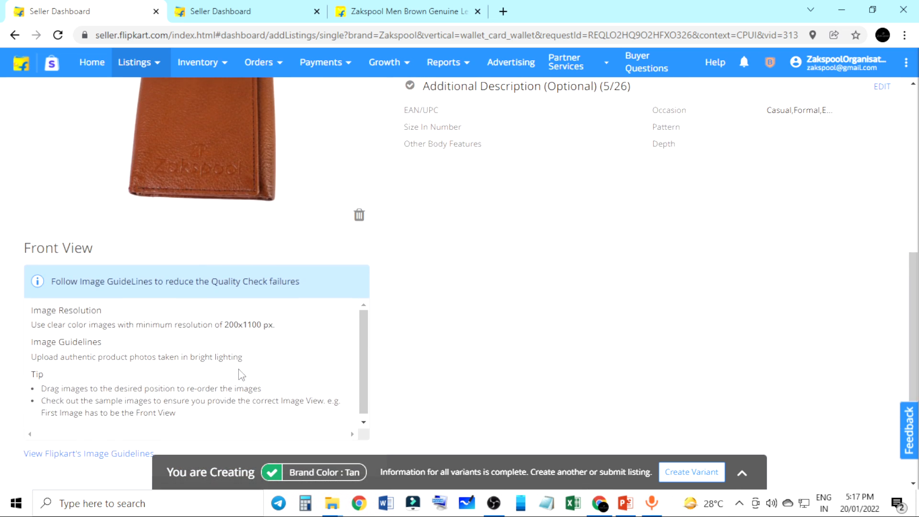
scroll(62, 455, up, 8)
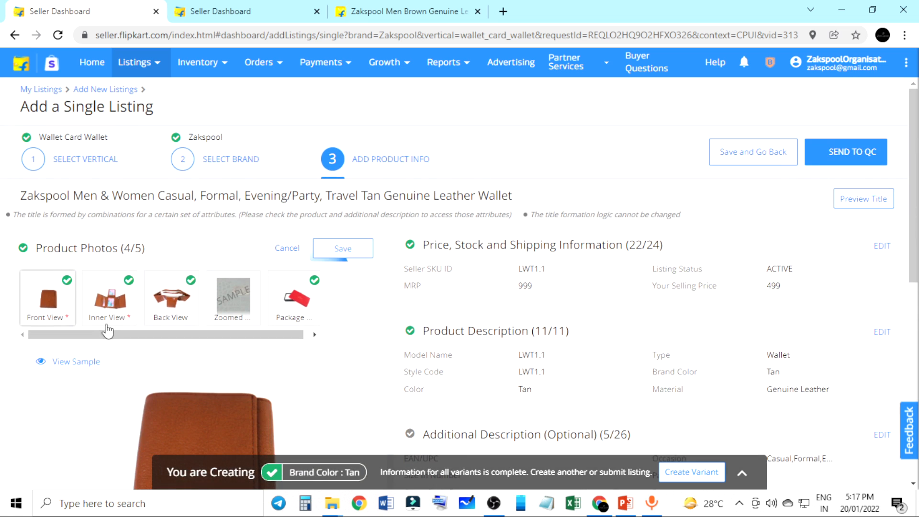
Check the Back View and Front View images and save the Product Photos section
click(189, 301)
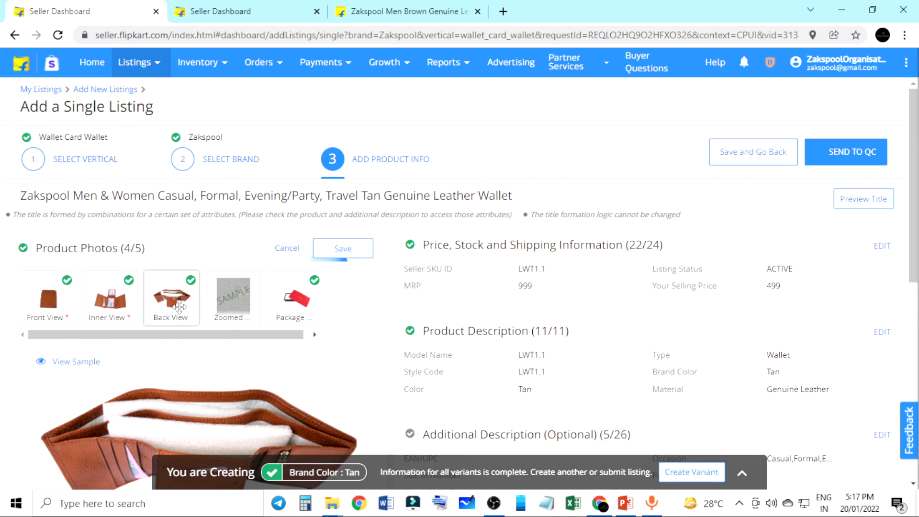
scroll(171, 301, down, 2)
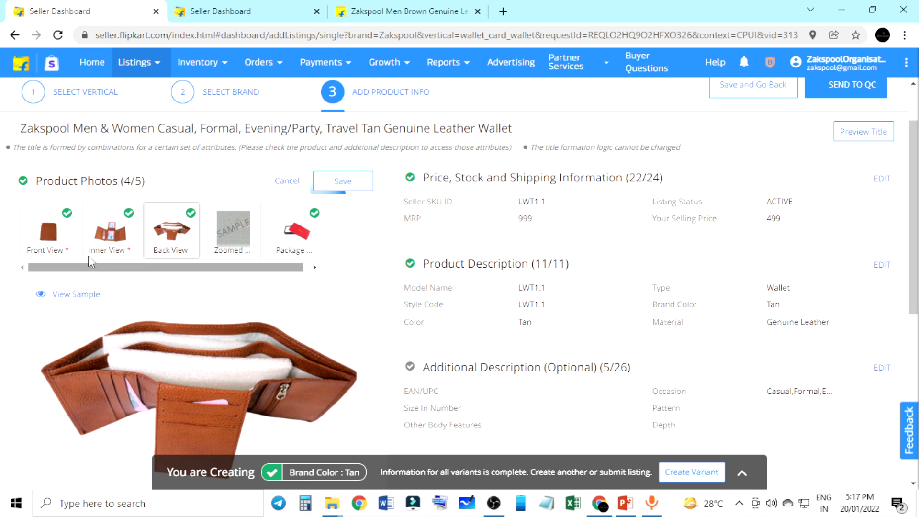
click(49, 234)
scroll(287, 361, down, 2)
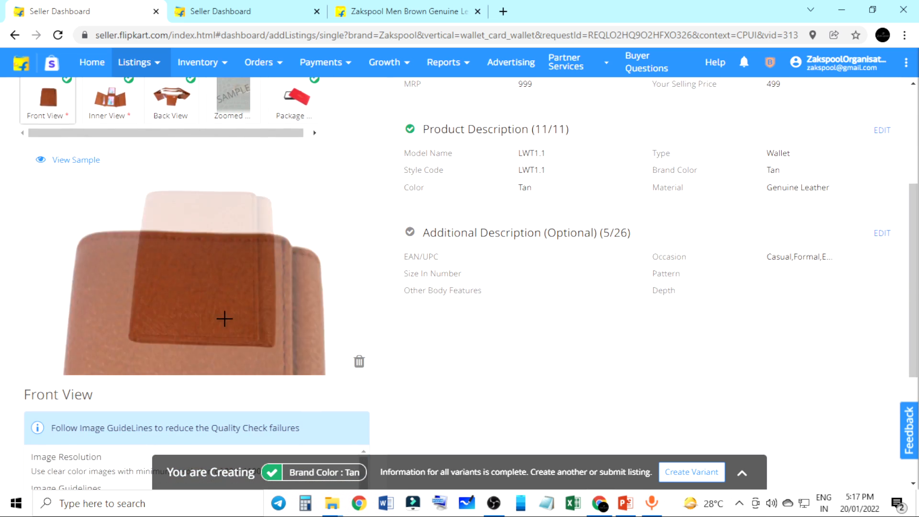
scroll(283, 273, up, 2)
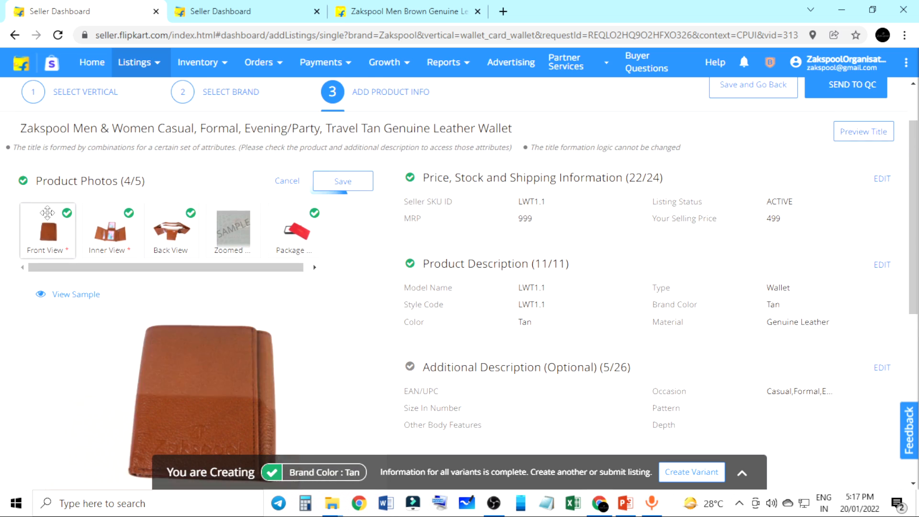
click(359, 180)
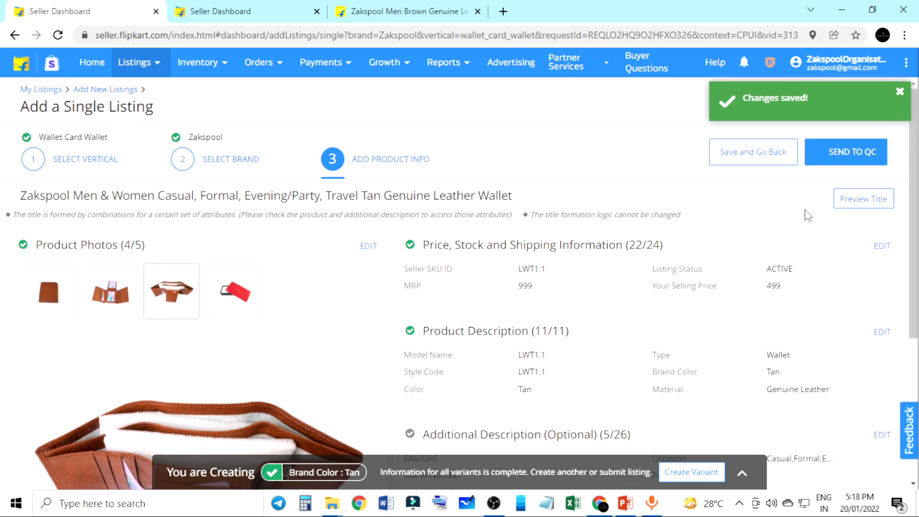
Send the completed listing to QC and check the status of SKU LWT1.1 among the single listings in progress
click(900, 92)
click(860, 148)
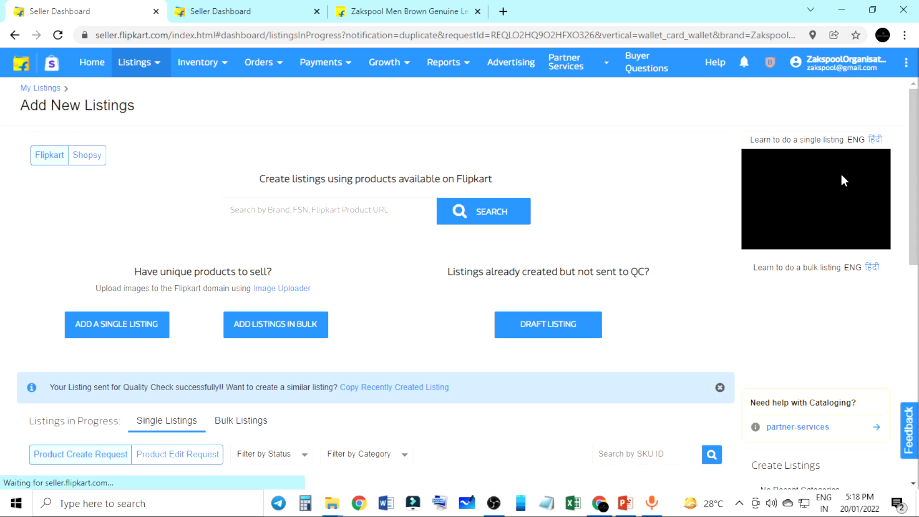
scroll(762, 234, down, 5)
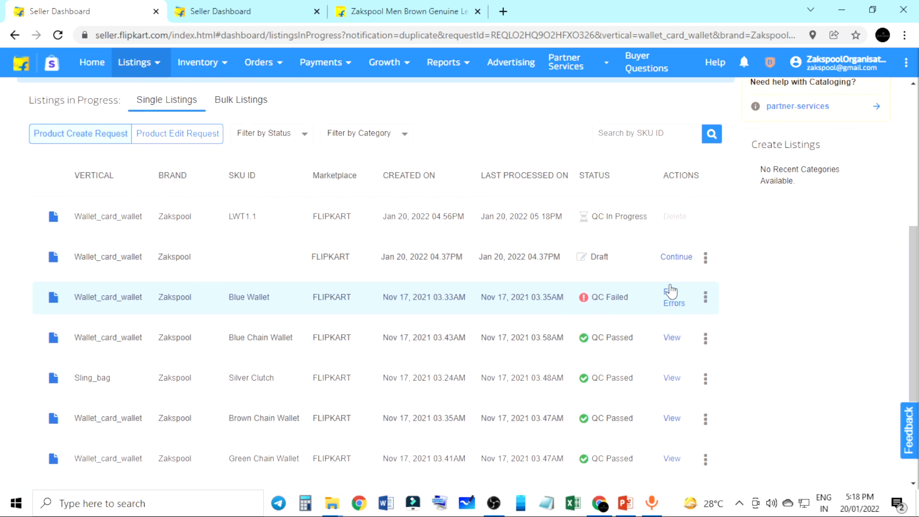
drag(594, 267, 660, 279)
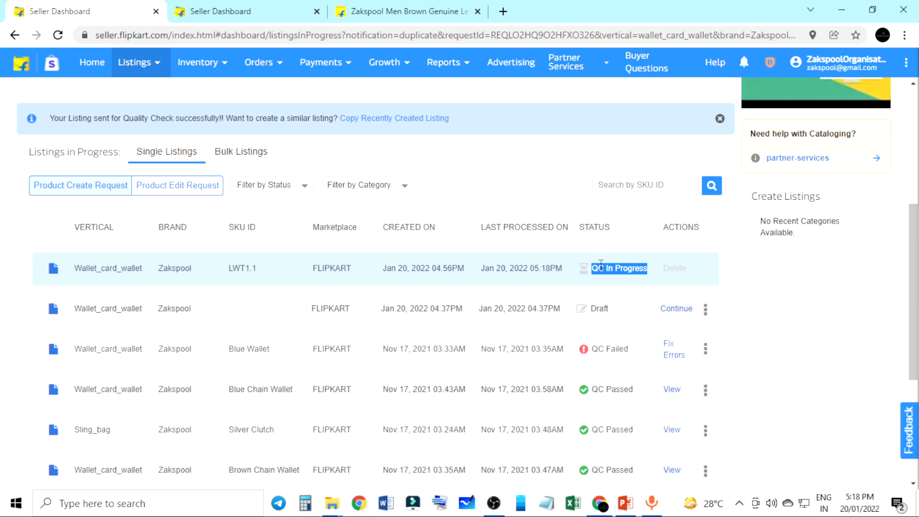
click(584, 391)
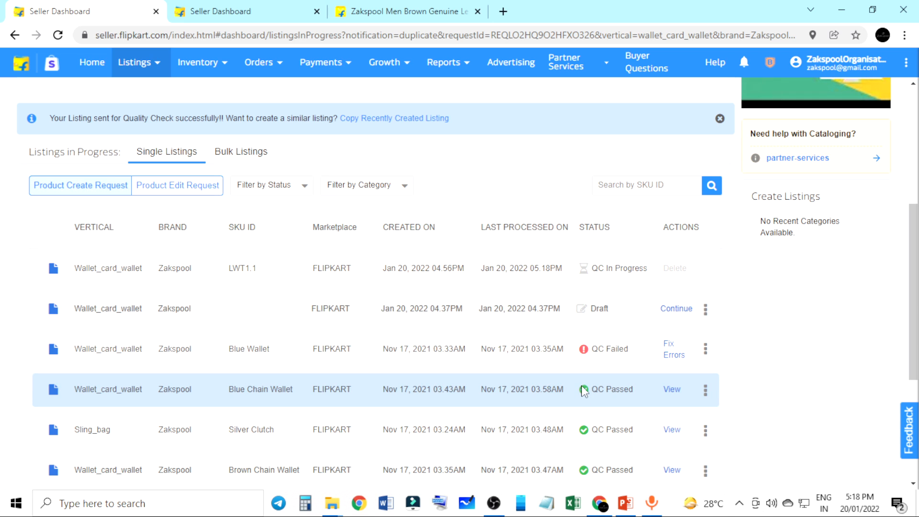
click(580, 269)
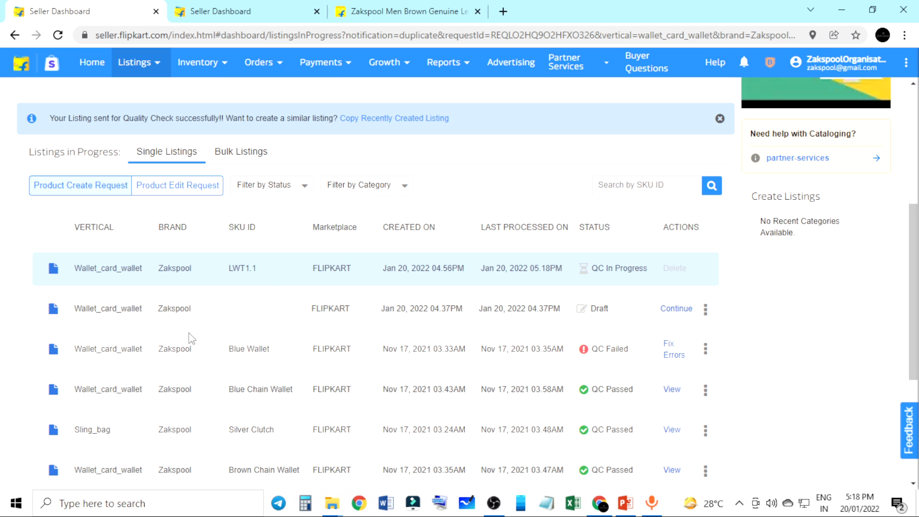
Go to the seller home page, reopen Add New Listings and recheck the QC status of SKU LWT1.1
scroll(187, 336, up, 6)
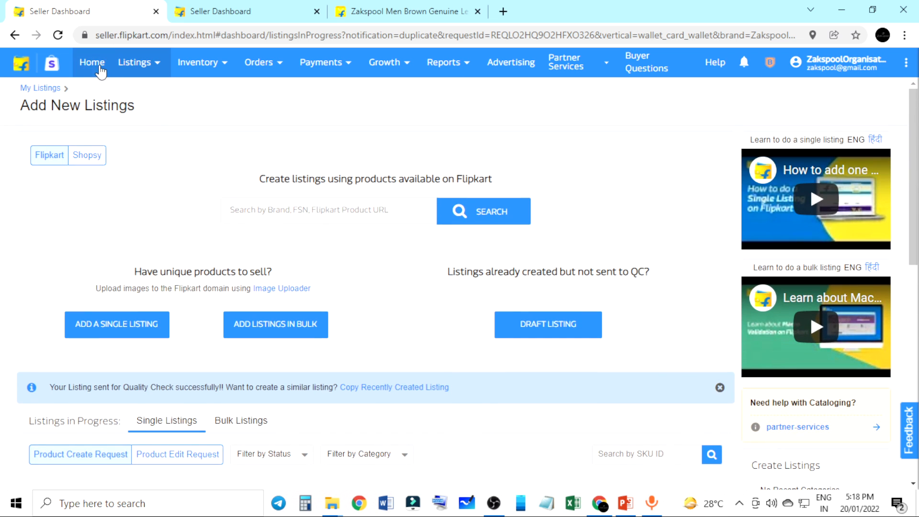
click(92, 62)
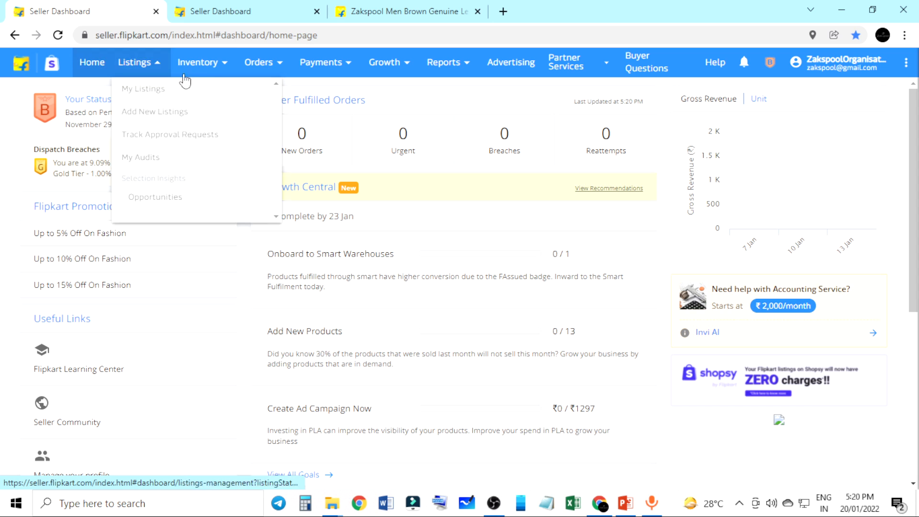
mouse_move(216, 88)
mouse_move(164, 79)
click(194, 124)
scroll(495, 264, down, 3)
scroll(496, 265, down, 3)
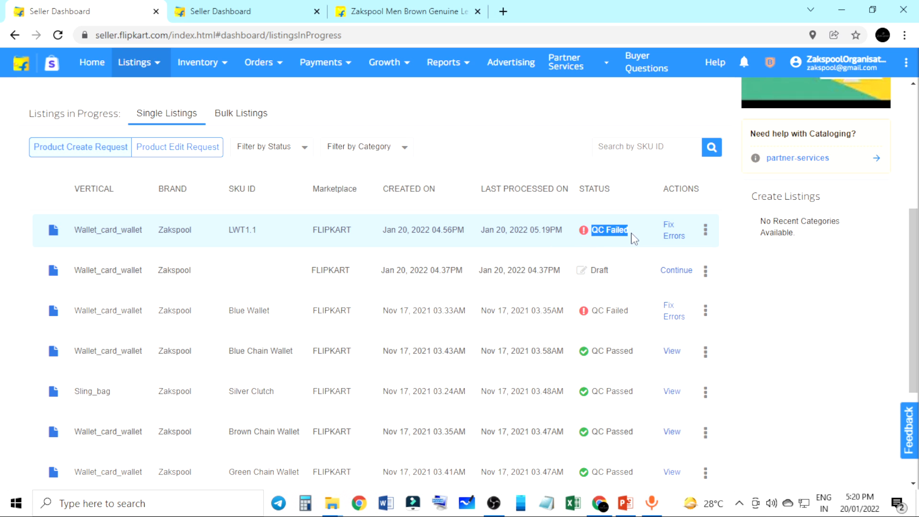
Open the LWT1.1 listing to fix its errors, and bring up the flagged Back View image in Product Photos for editing
click(669, 240)
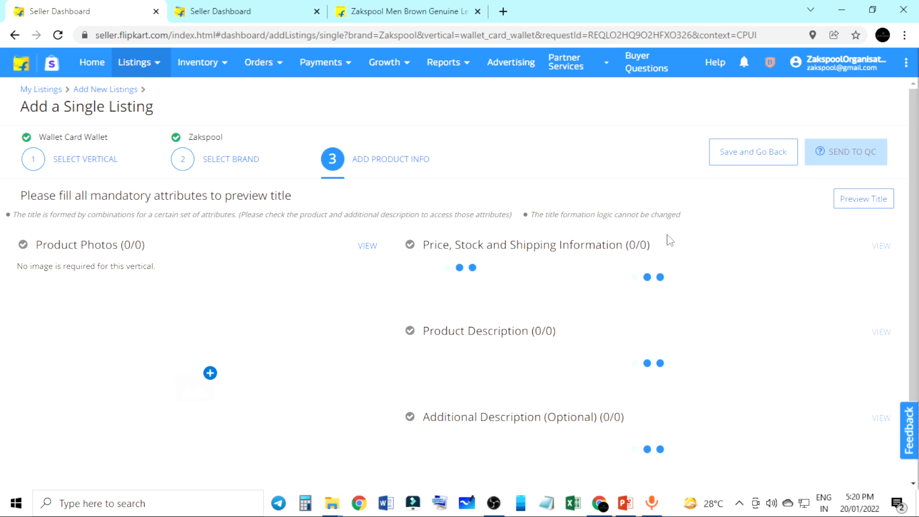
scroll(351, 254, down, 3)
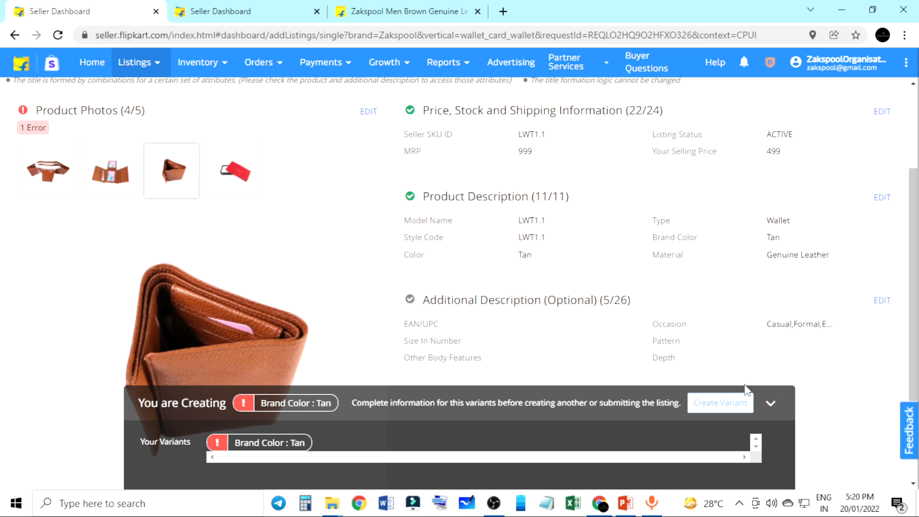
click(768, 404)
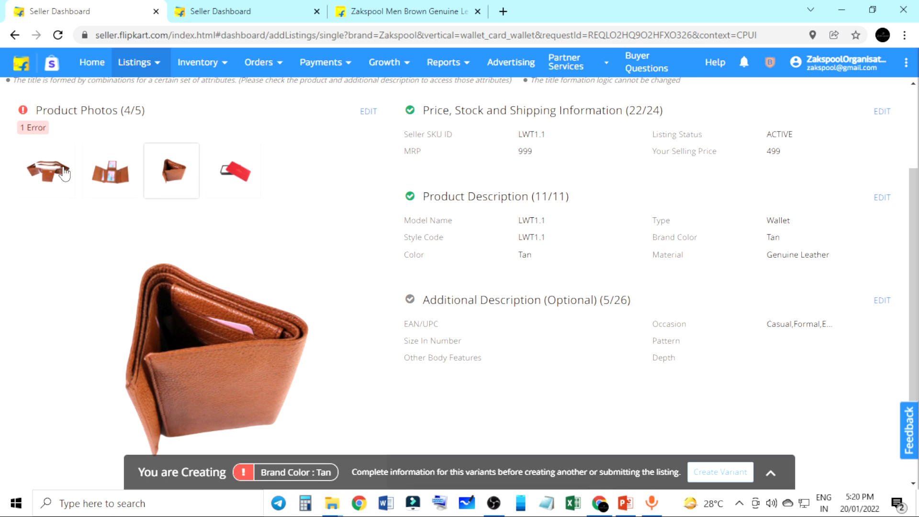
scroll(229, 230, down, 2)
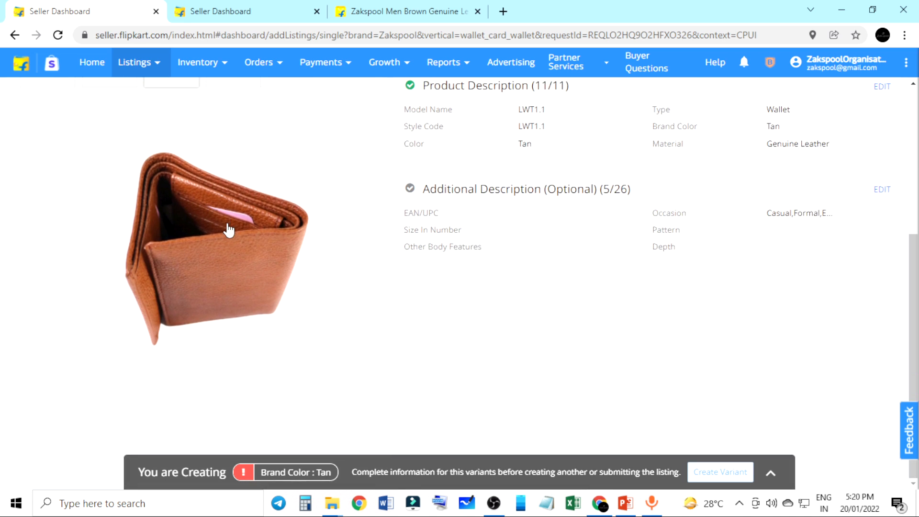
scroll(240, 258, up, 3)
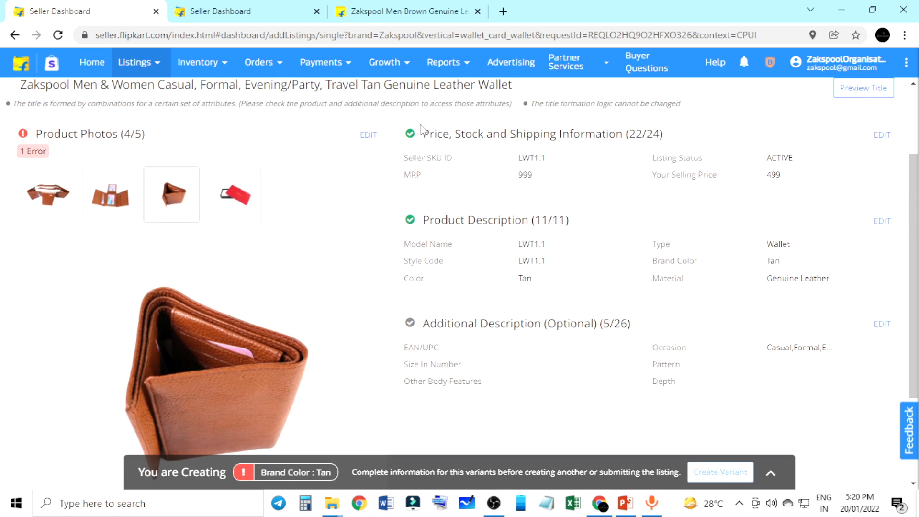
click(365, 139)
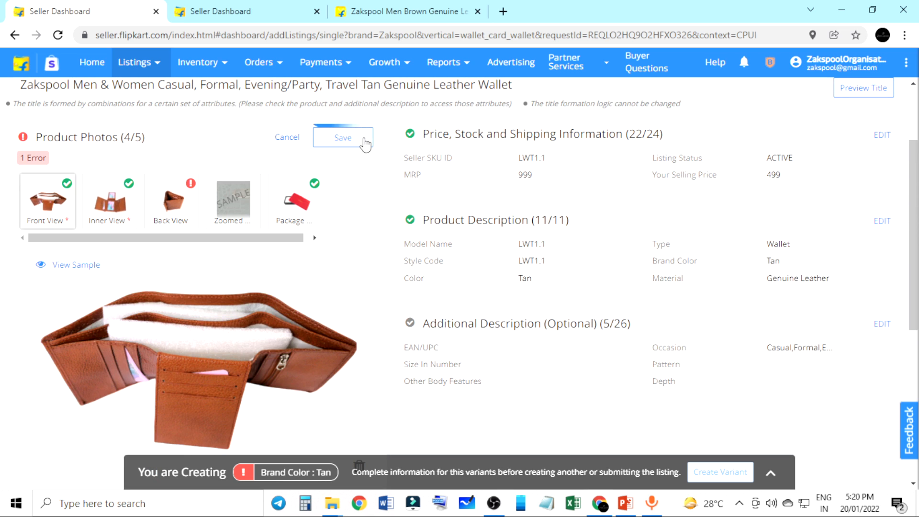
click(182, 224)
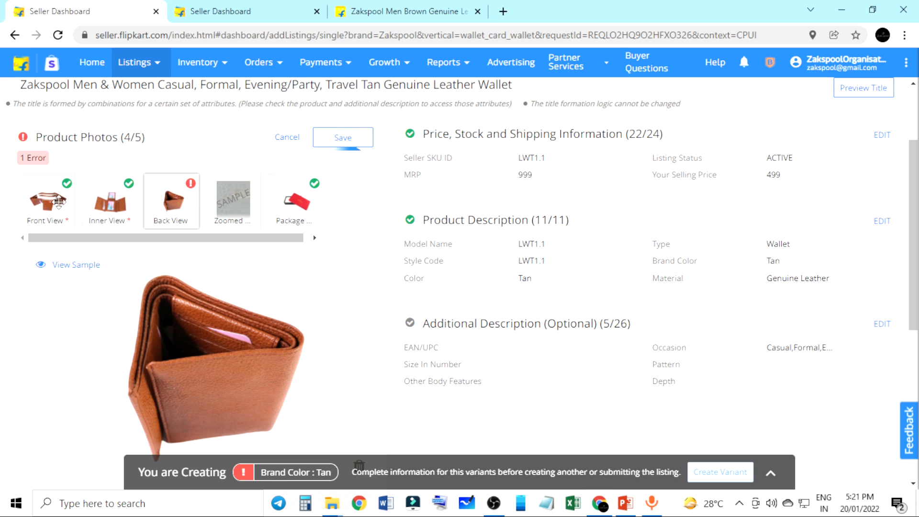
Examine the Back View image in Product Photos and read its quality check error and resolution requirements
right_click(28, 140)
double_click(41, 137)
click(35, 145)
click(192, 195)
scroll(209, 219, down, 4)
scroll(209, 219, down, 2)
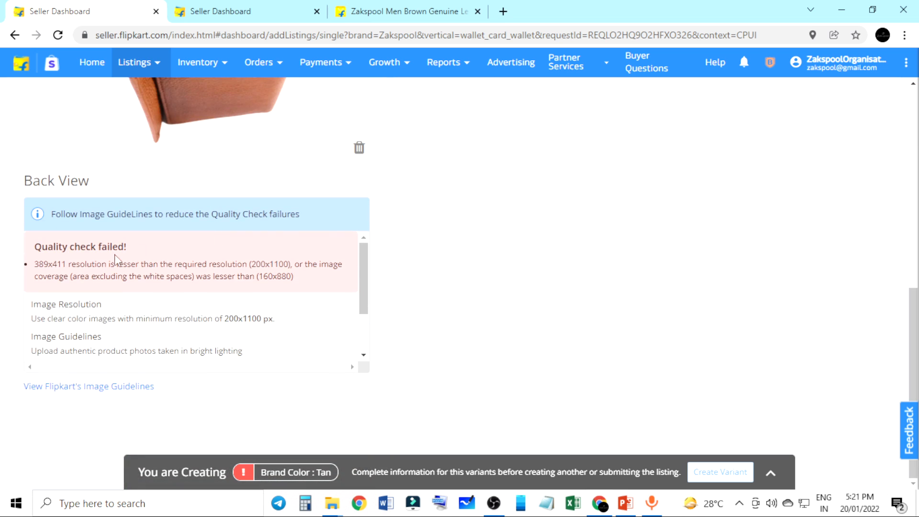
drag(38, 249, 118, 264)
scroll(283, 194, up, 7)
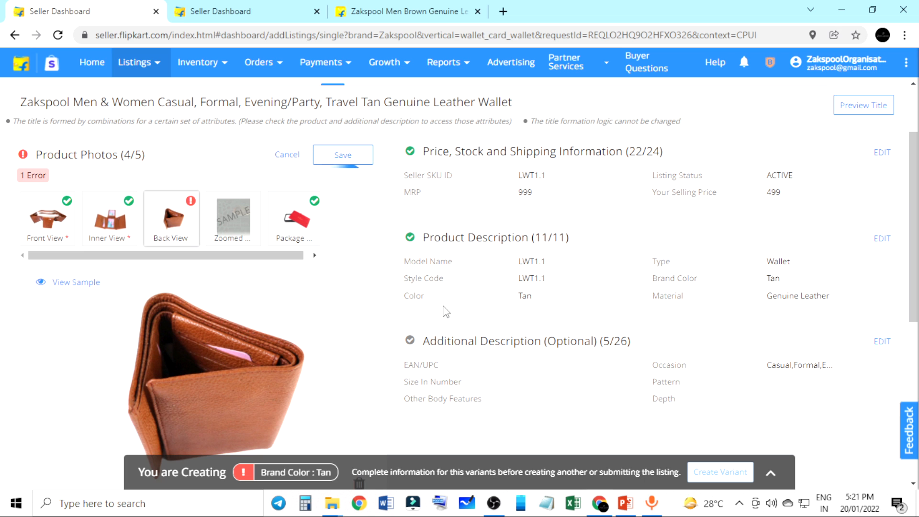
scroll(443, 312, down, 4)
scroll(377, 281, up, 4)
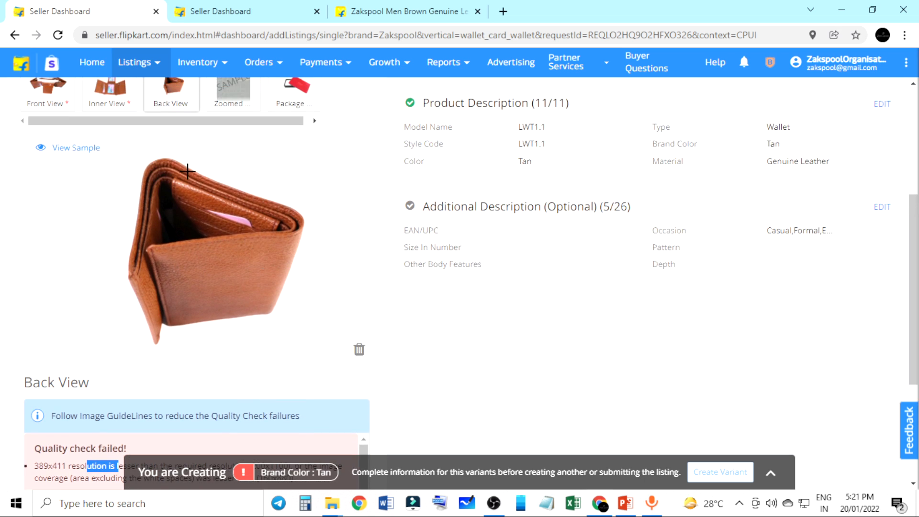
Remove the Back View photo from the listing and save the Product Photos section
scroll(349, 283, down, 5)
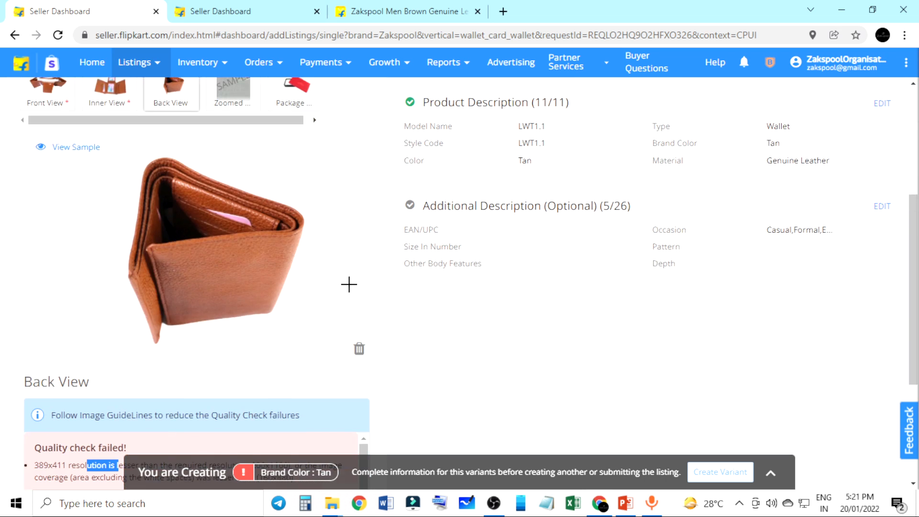
click(359, 215)
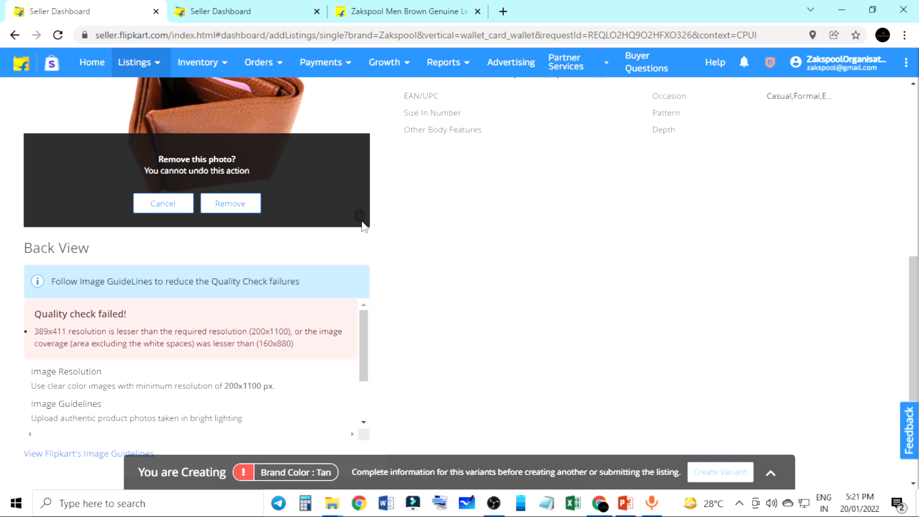
click(245, 211)
scroll(335, 230, up, 4)
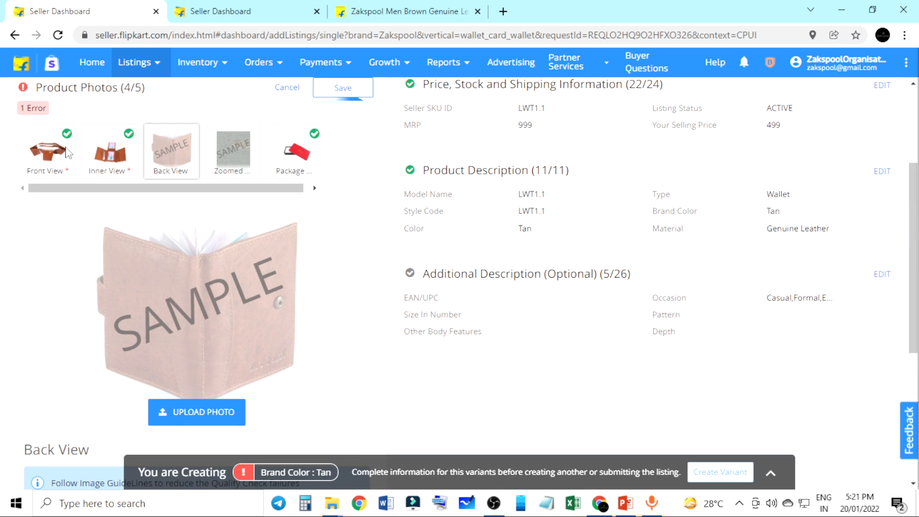
scroll(393, 240, down, 5)
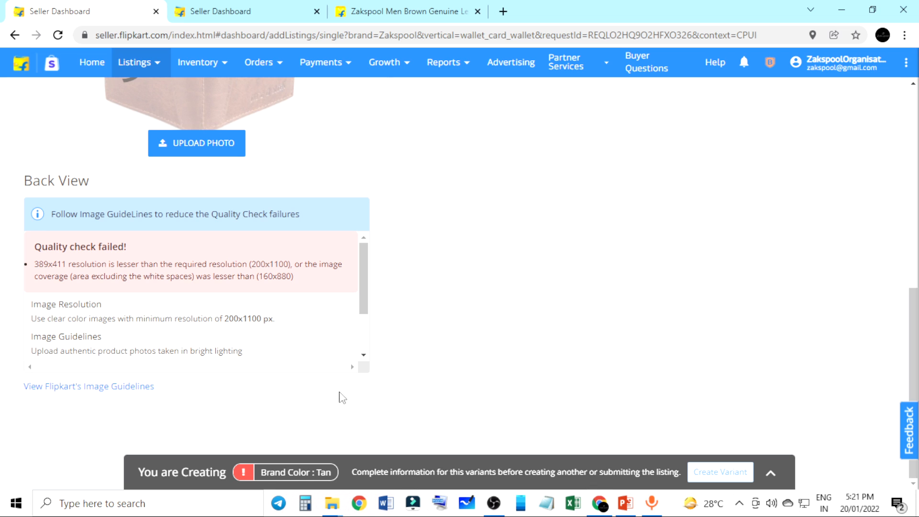
scroll(352, 349, up, 7)
click(341, 162)
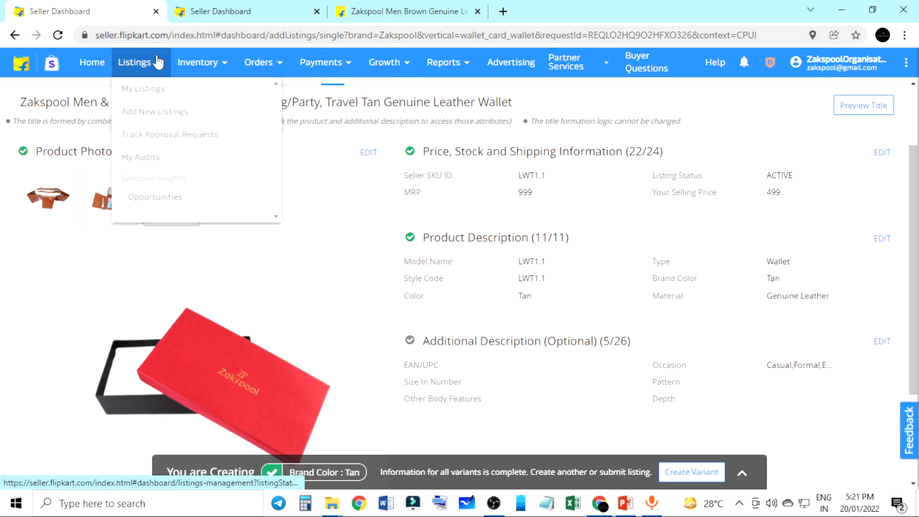
Look through My Listings and the seller home page, and reopen Add New Listings at the single listings in progress
click(190, 99)
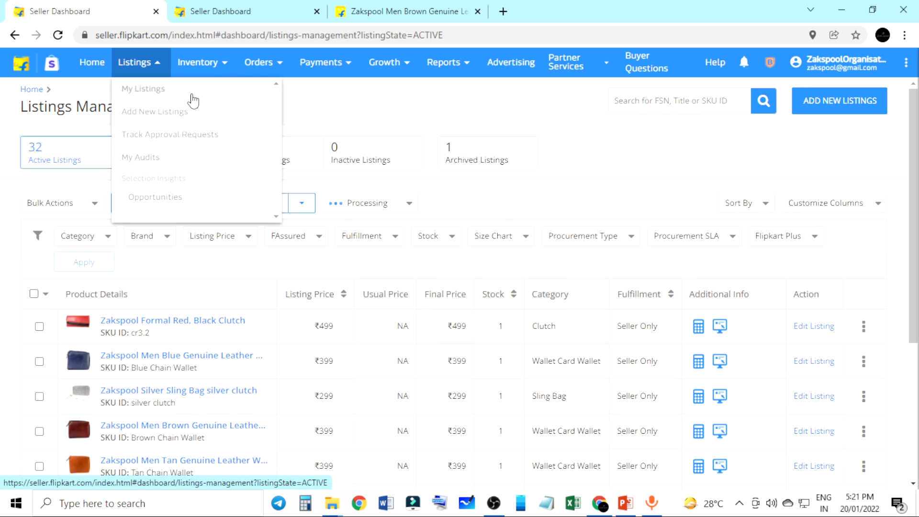
click(93, 71)
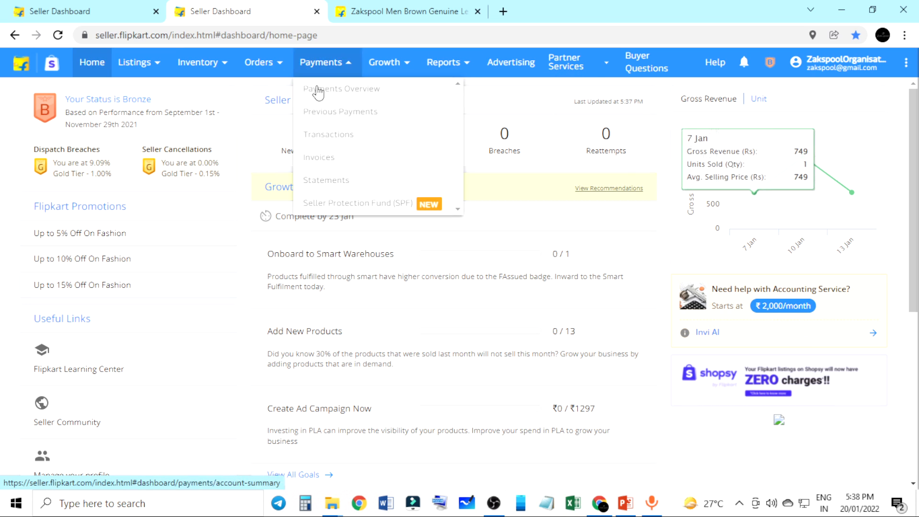
mouse_move(187, 76)
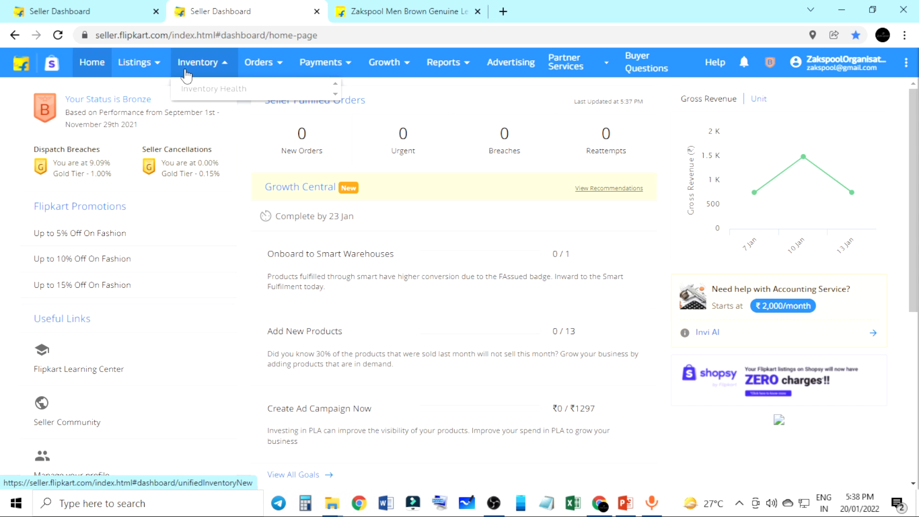
click(150, 72)
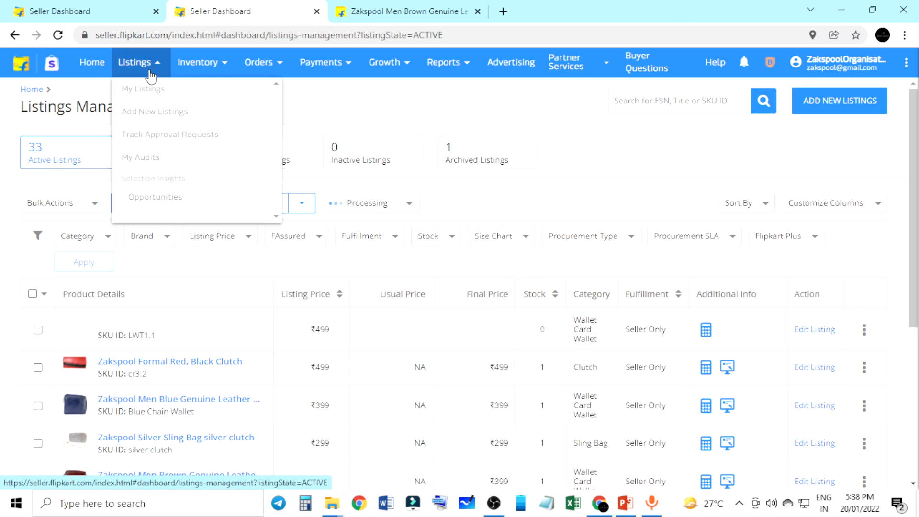
click(177, 116)
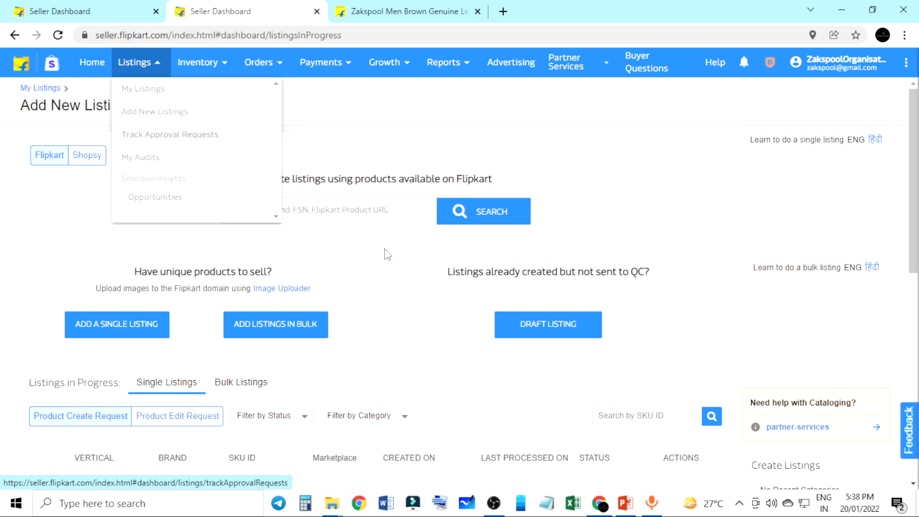
scroll(396, 261, down, 4)
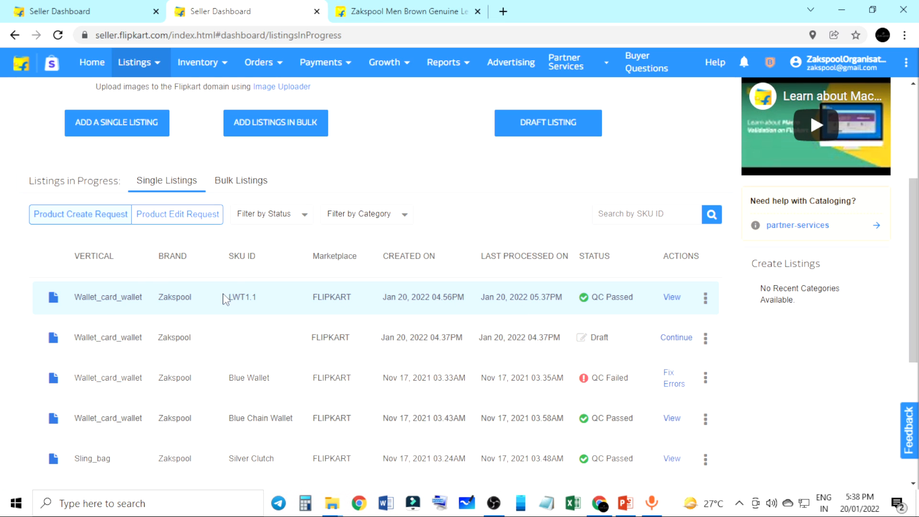
Check the SKU ID, creation date, last processed date and QC status of LWT1.1 in the single listings in progress
drag(229, 297, 251, 298)
drag(434, 298, 445, 301)
click(474, 296)
drag(538, 298, 558, 299)
click(557, 299)
drag(524, 298, 547, 302)
click(545, 298)
drag(532, 298, 553, 297)
click(561, 298)
View the LWT1.1 product page on Flipkart, retry loading it, and return to the seller dashboard
click(672, 298)
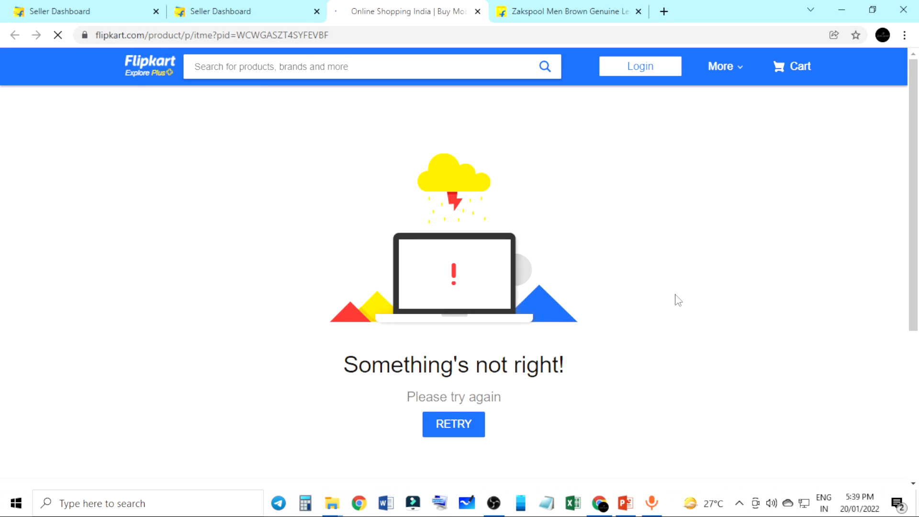
click(450, 422)
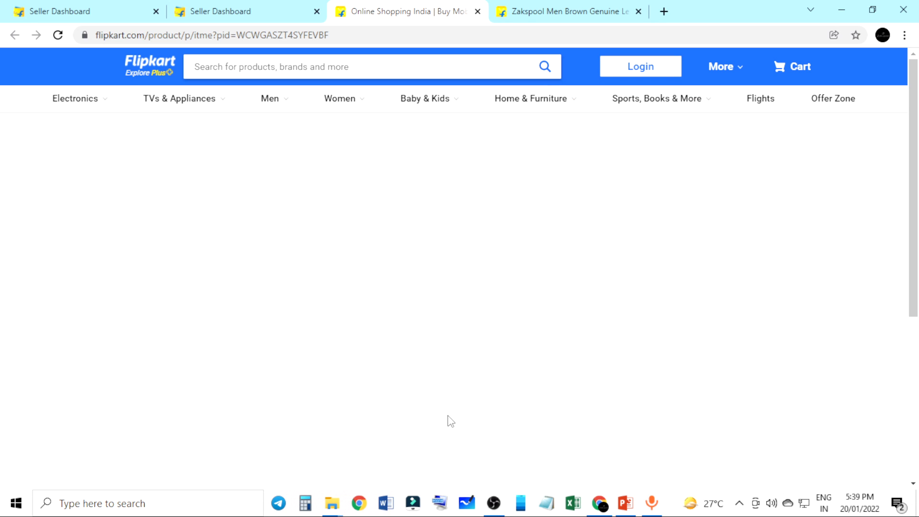
triple_click(450, 426)
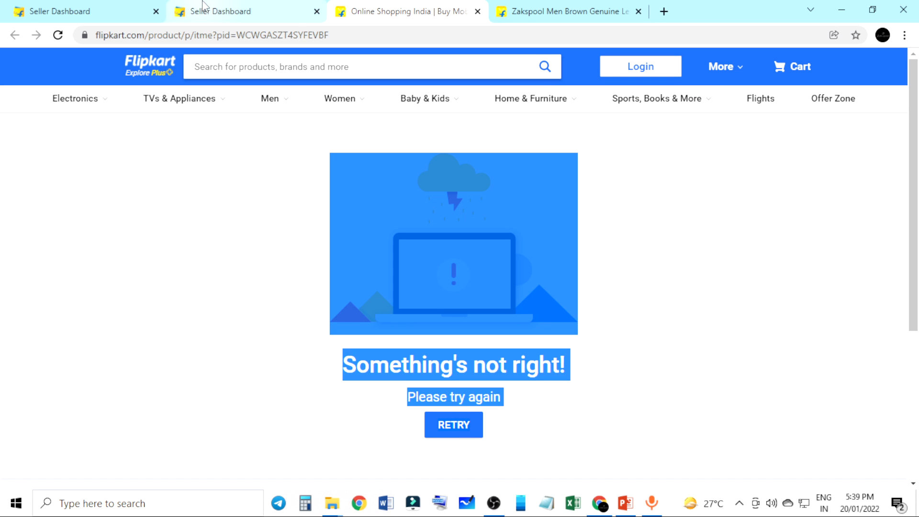
click(219, 10)
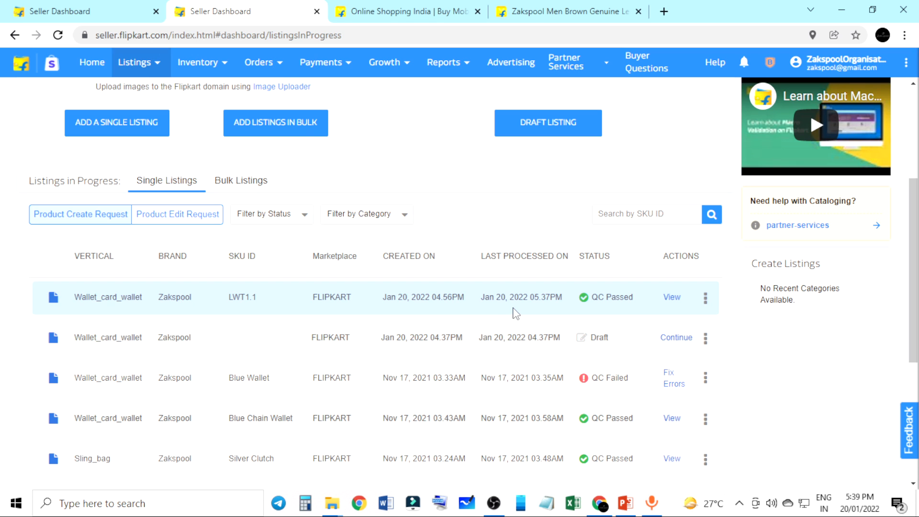
Go to My Listings and open the details of the Zakspool wallet with SKU LWT1.1
scroll(516, 314, up, 3)
click(84, 68)
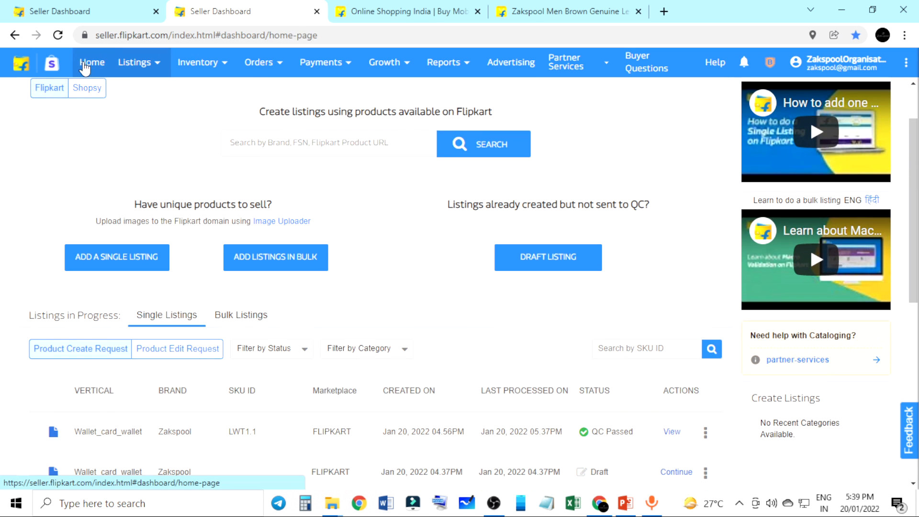
mouse_move(135, 62)
click(161, 90)
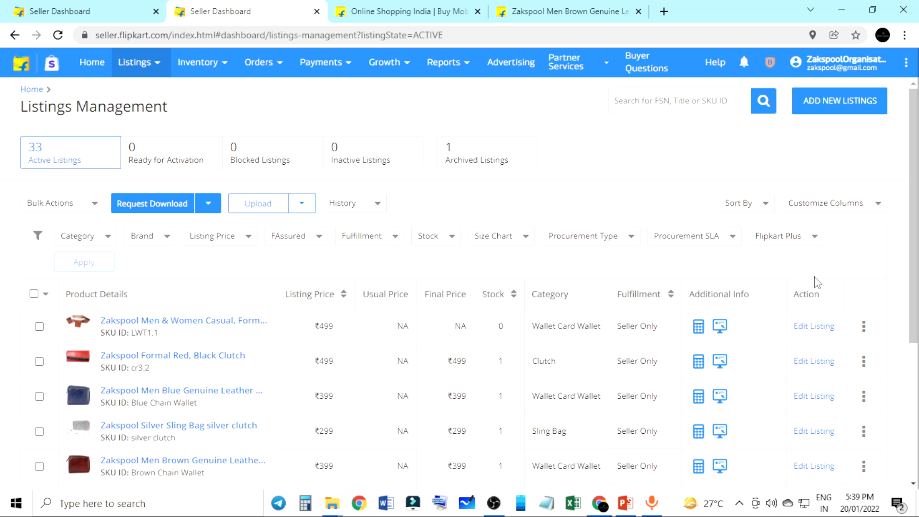
scroll(818, 282, down, 3)
scroll(298, 314, up, 3)
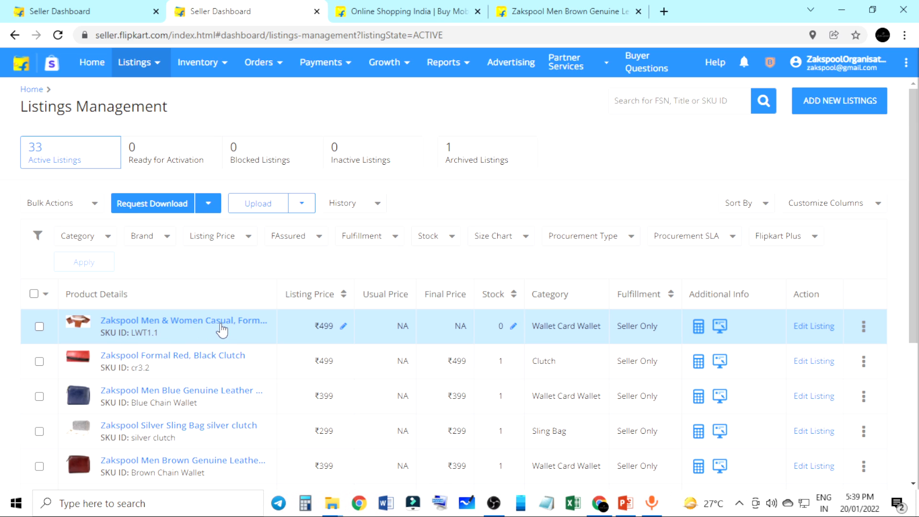
click(253, 326)
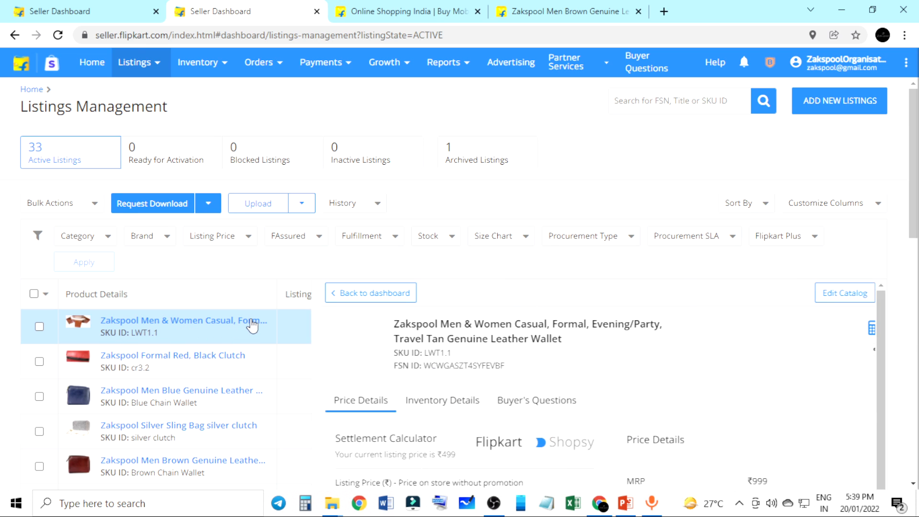
scroll(352, 260, down, 3)
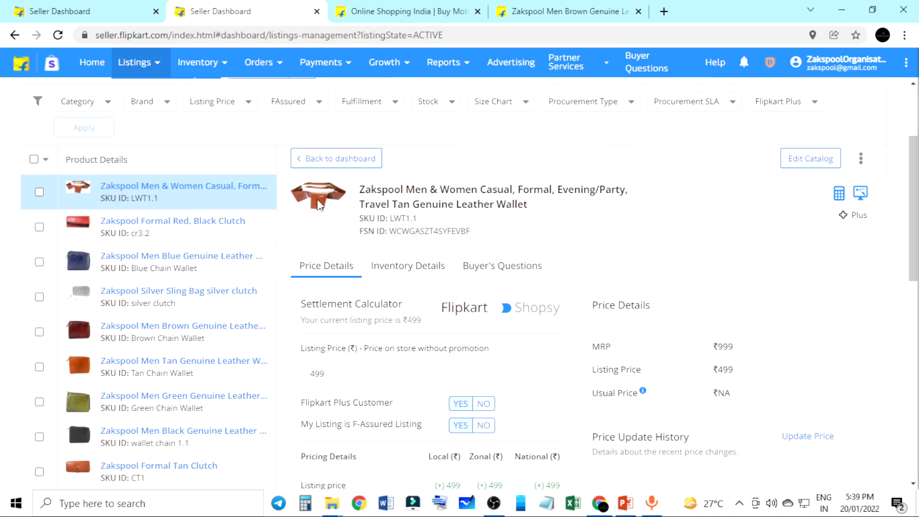
View the wallet on Flipkart from its listing details, retry loading the page, and return to the seller dashboard
click(861, 193)
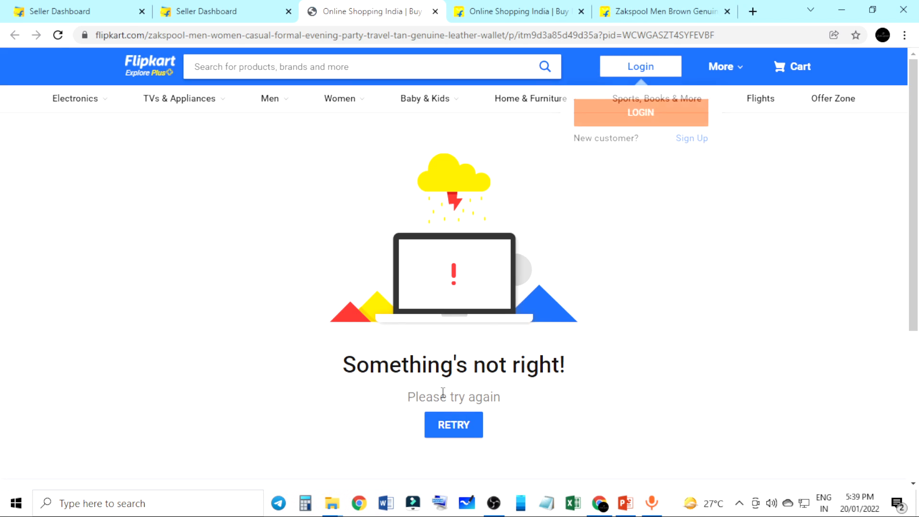
click(444, 426)
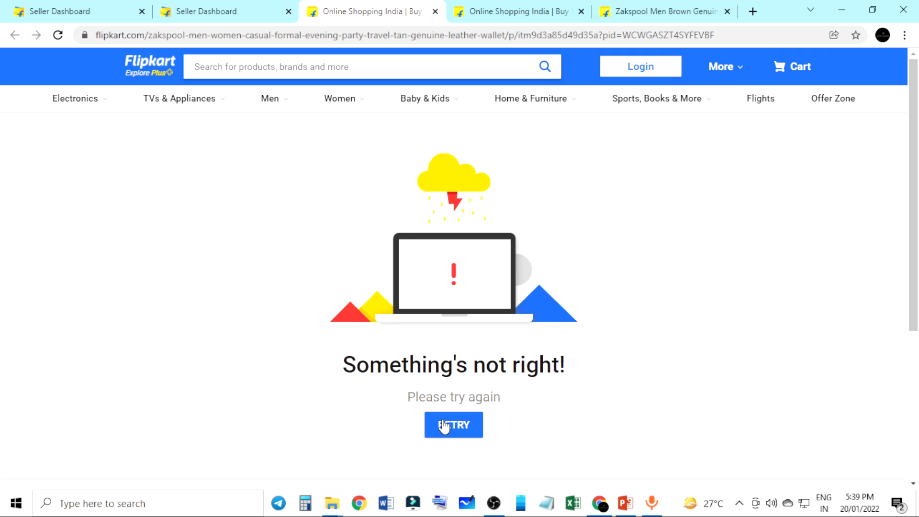
click(231, 8)
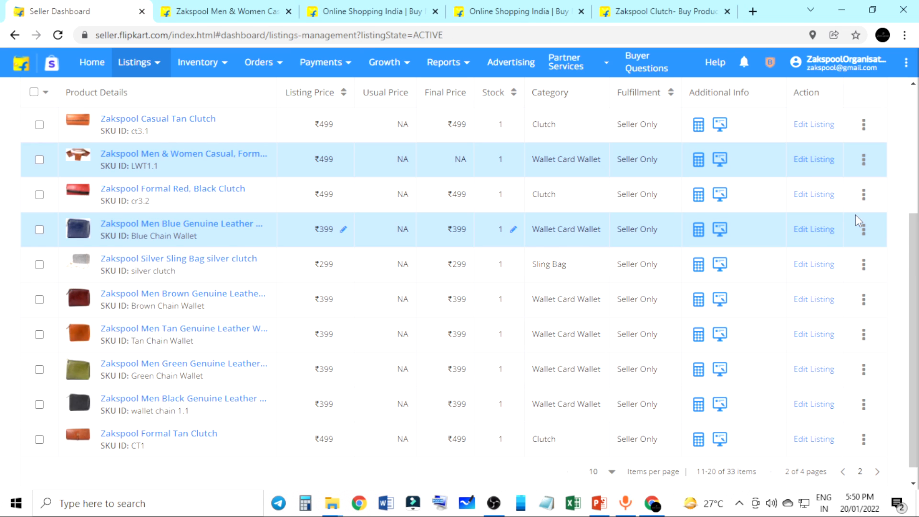
Reopen the LWT1.1 wallet's details in the active listings and view its Flipkart product page again
scroll(770, 93, up, 4)
scroll(330, 242, down, 3)
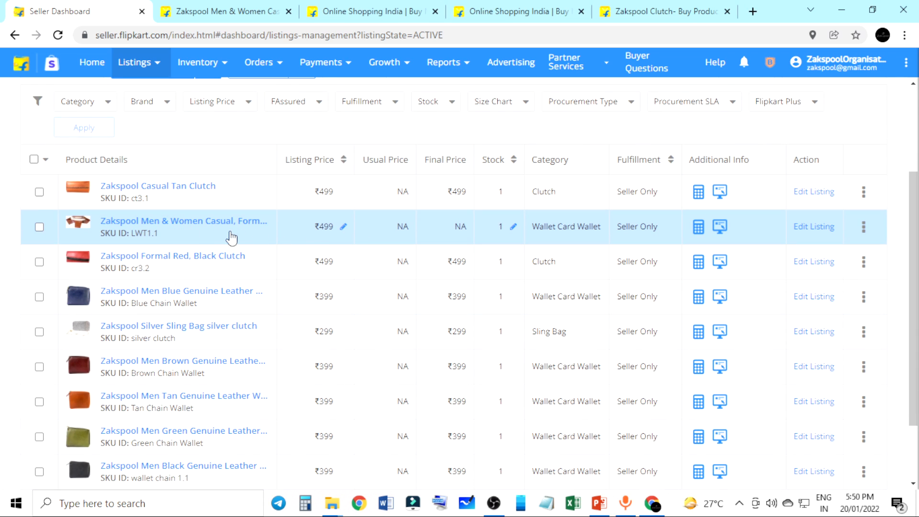
click(144, 223)
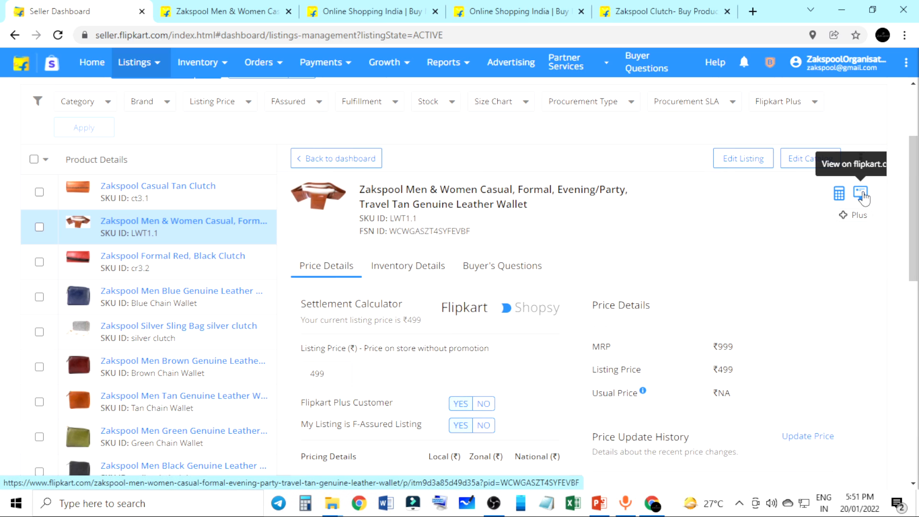
click(861, 194)
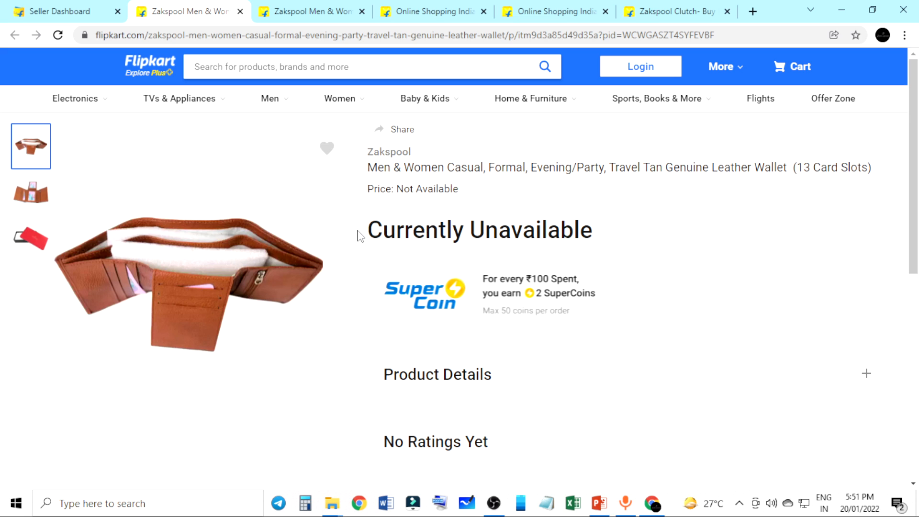
Check the wallet's availability, title and price on its Flipkart product page, reloading the page once
drag(360, 235, 592, 249)
click(604, 229)
drag(370, 152, 411, 187)
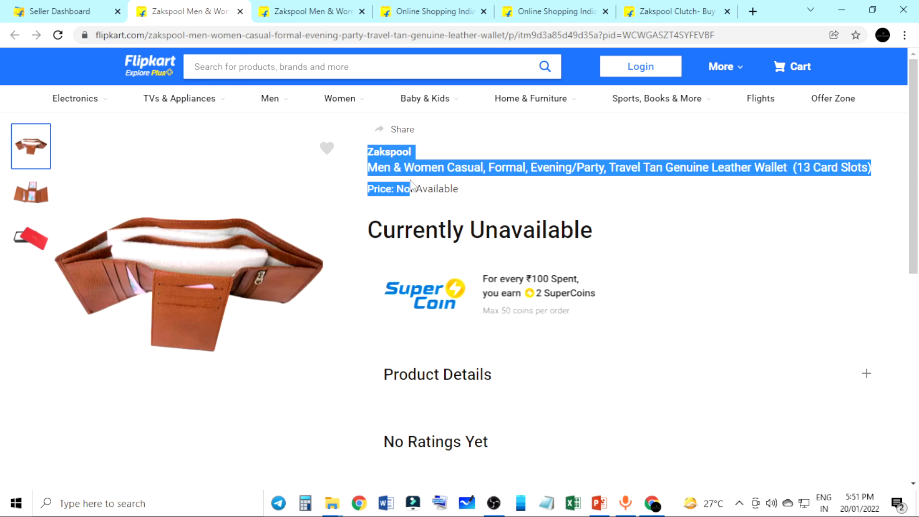
click(482, 233)
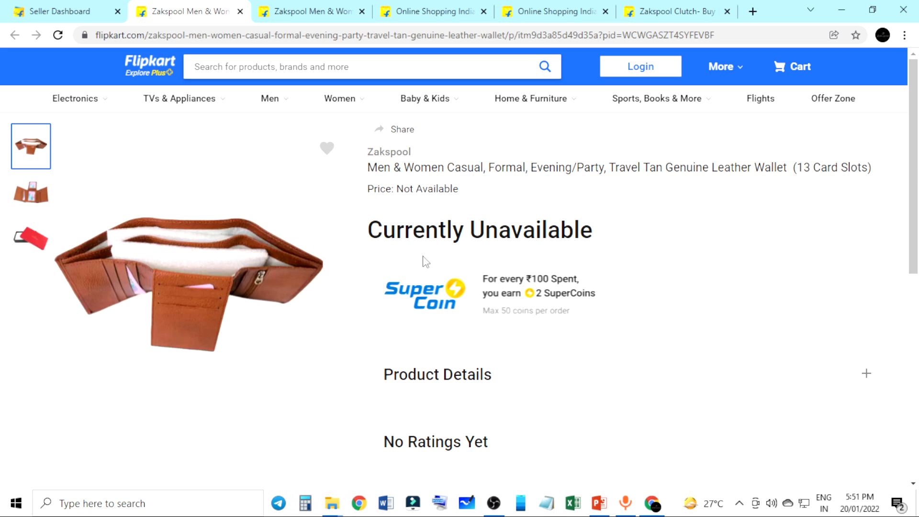
click(59, 35)
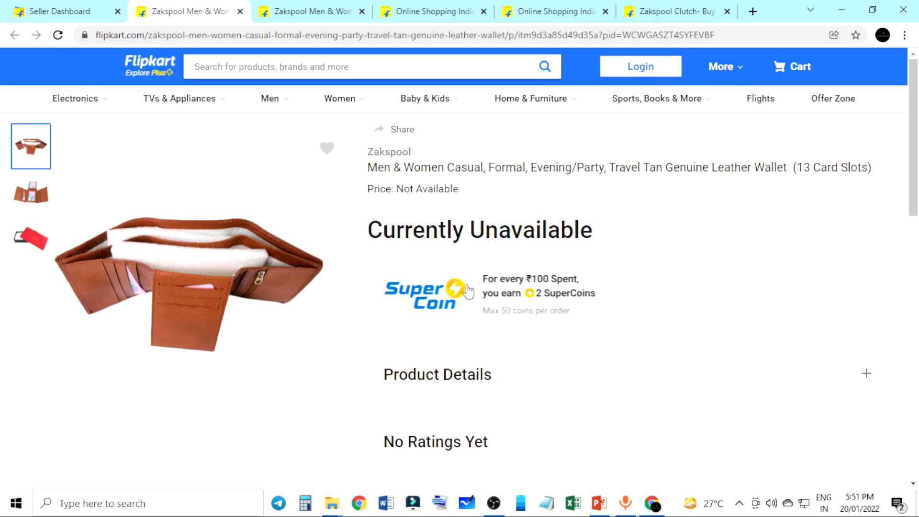
scroll(689, 376, down, 3)
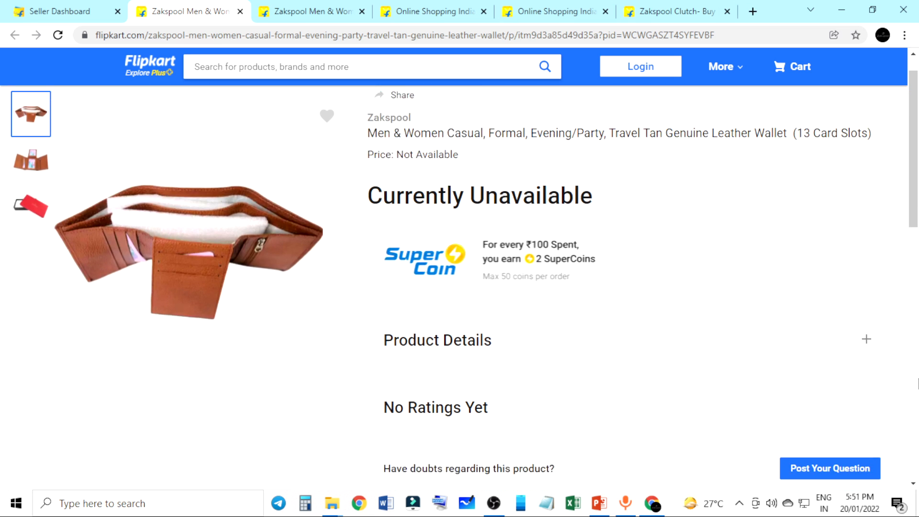
scroll(813, 331, up, 3)
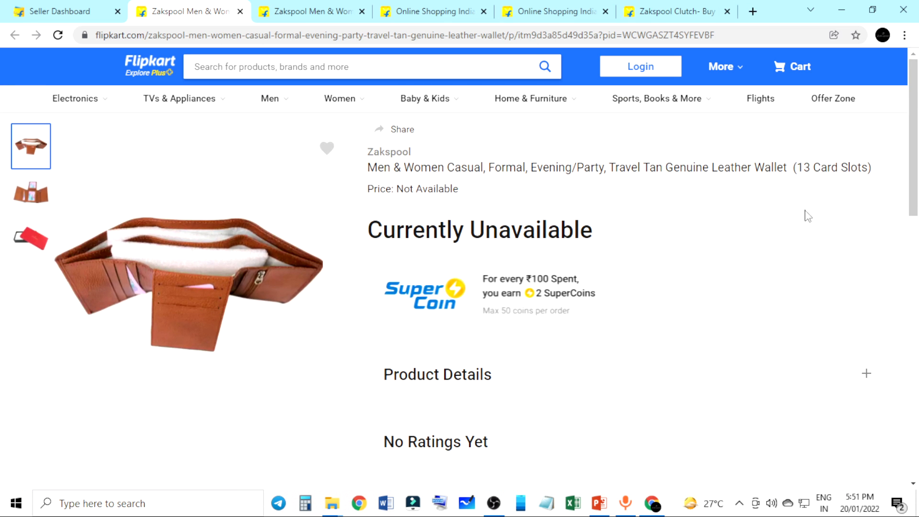